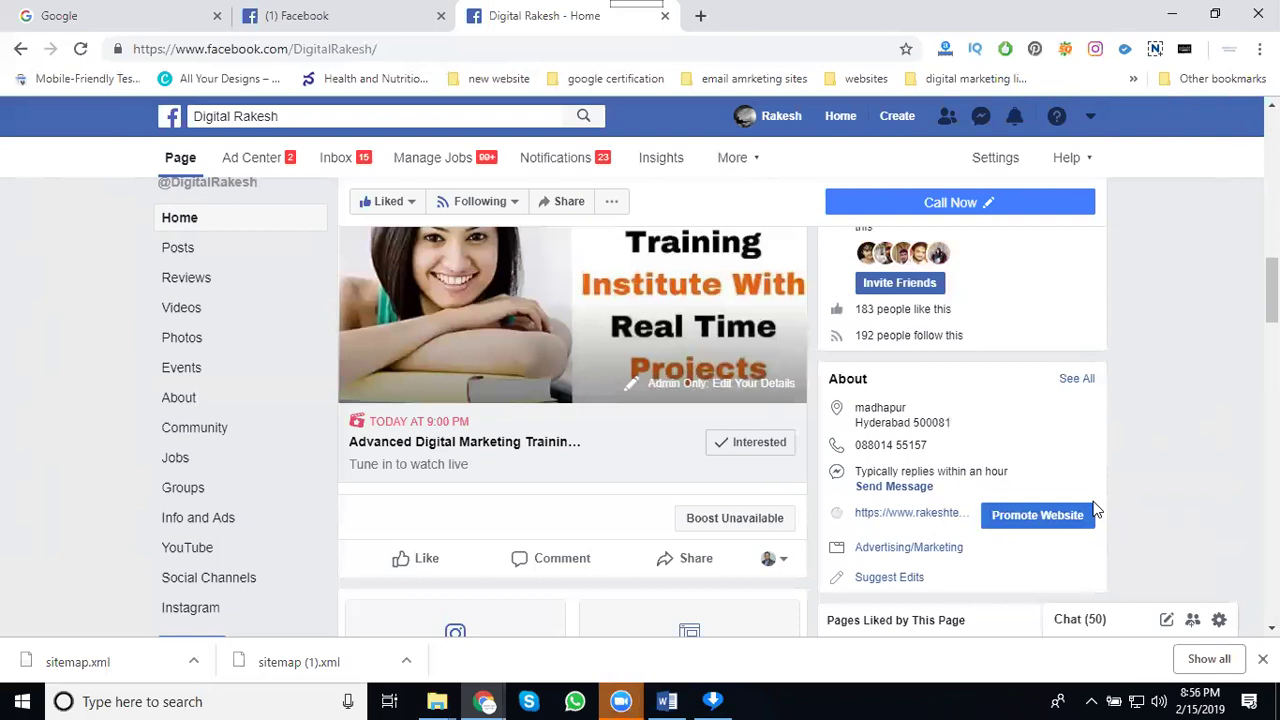
# Scroll the Digital Rakesh Page feed to find the Create Post box
pyautogui.scroll(4, 540, 441)
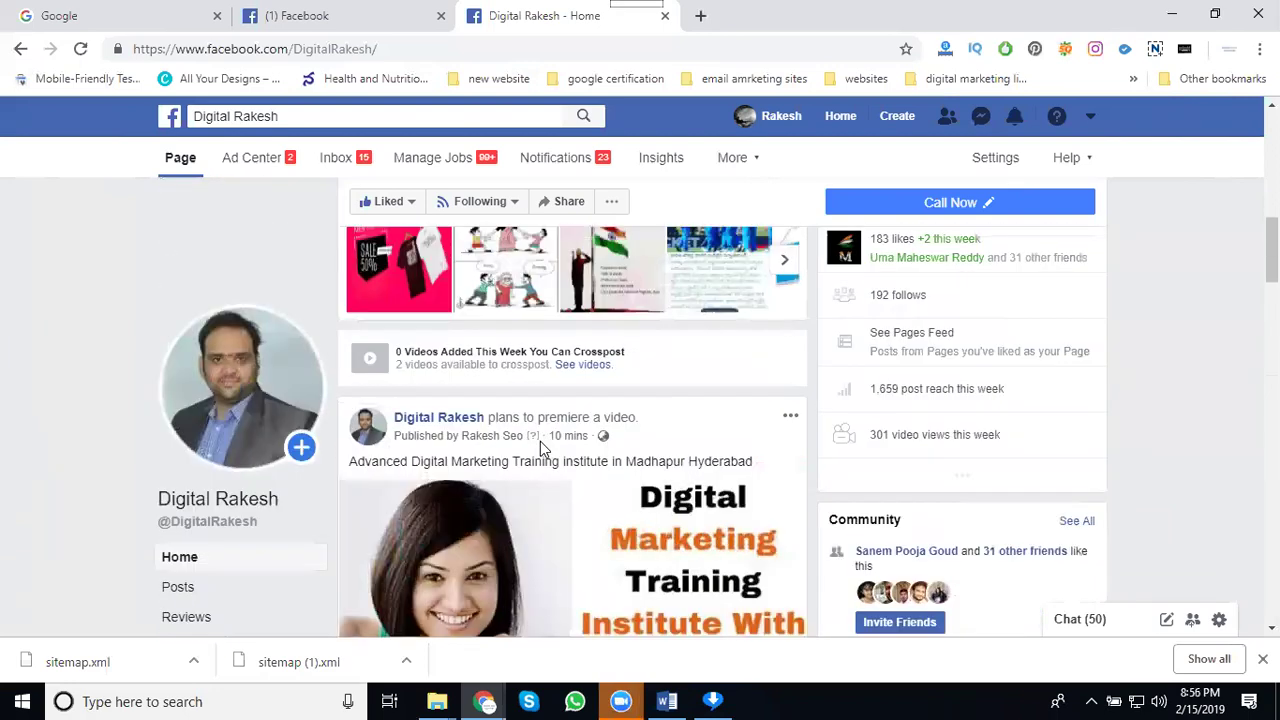
pyautogui.scroll(-5, 540, 441)
pyautogui.scroll(10, 540, 441)
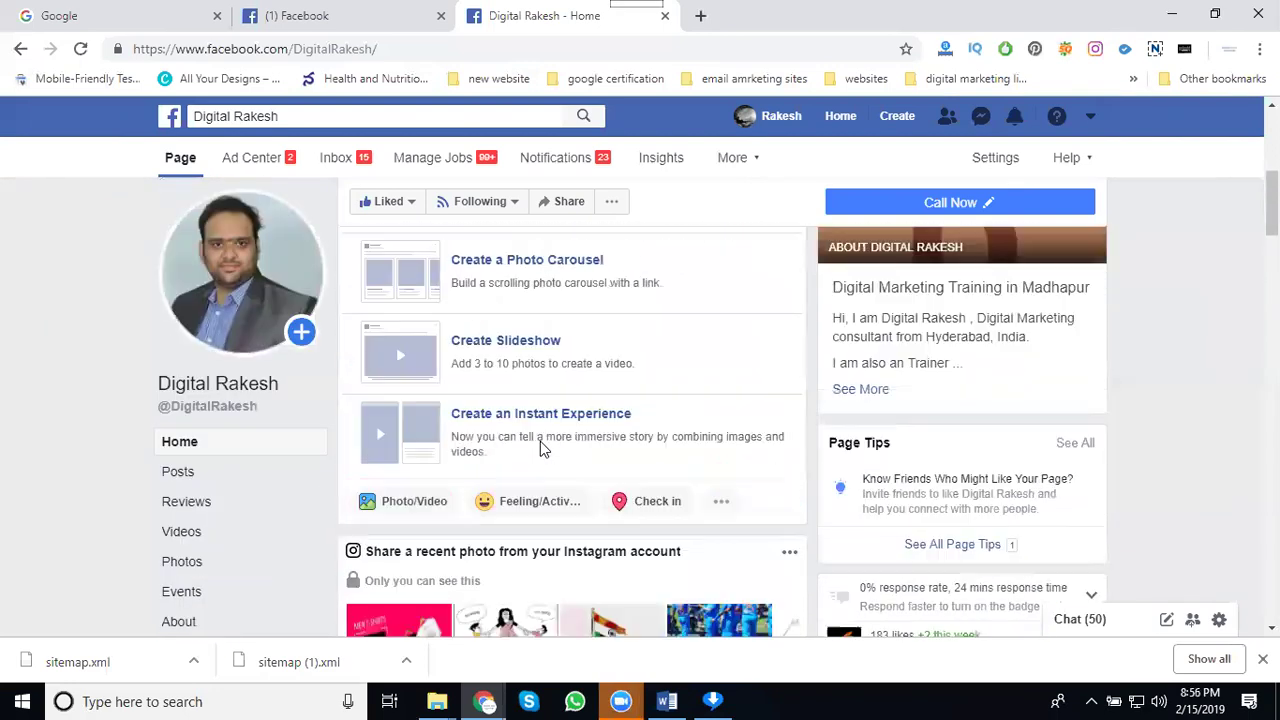
pyautogui.scroll(-2, 471, 437)
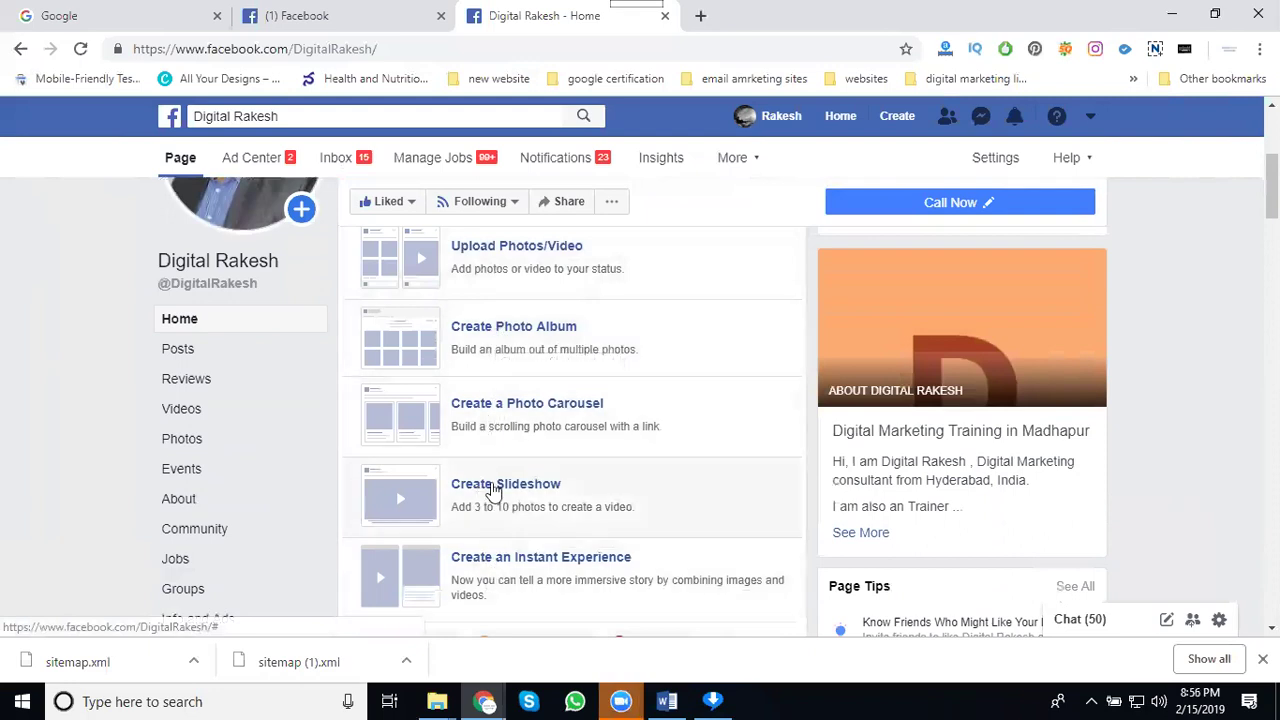
pyautogui.click(496, 270)
pyautogui.click(495, 268)
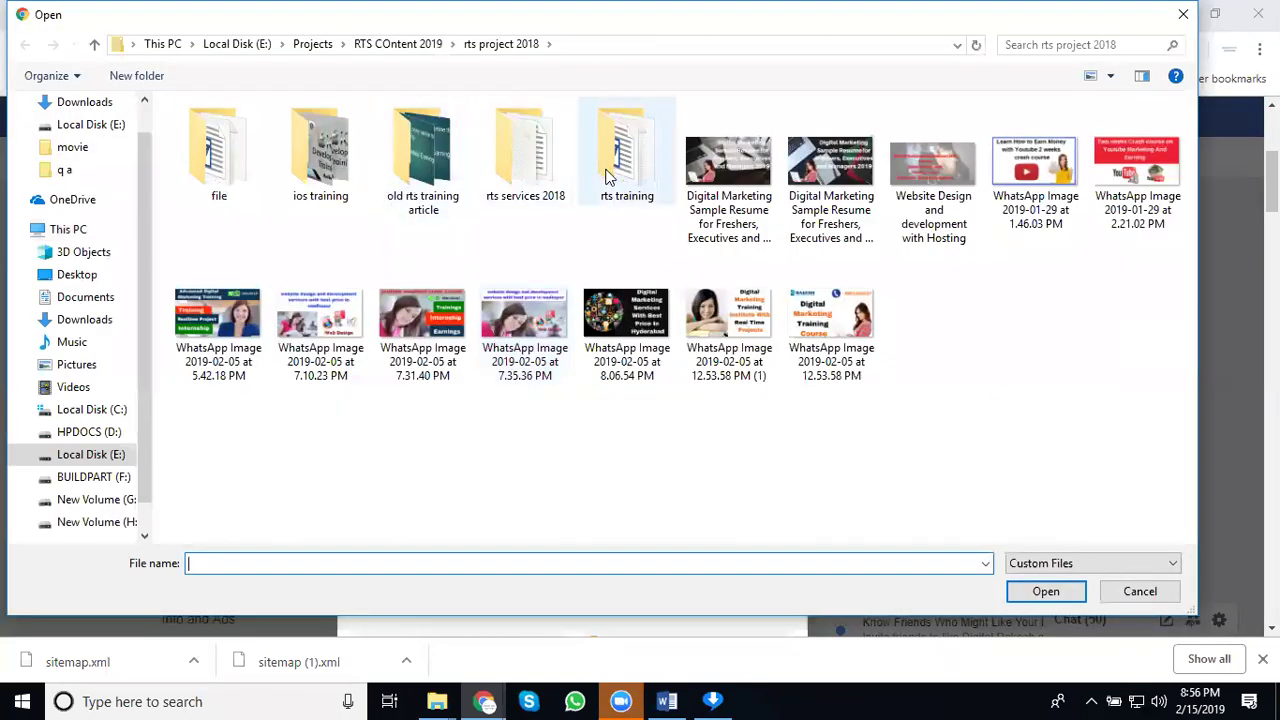
pyautogui.doubleClick(541, 175)
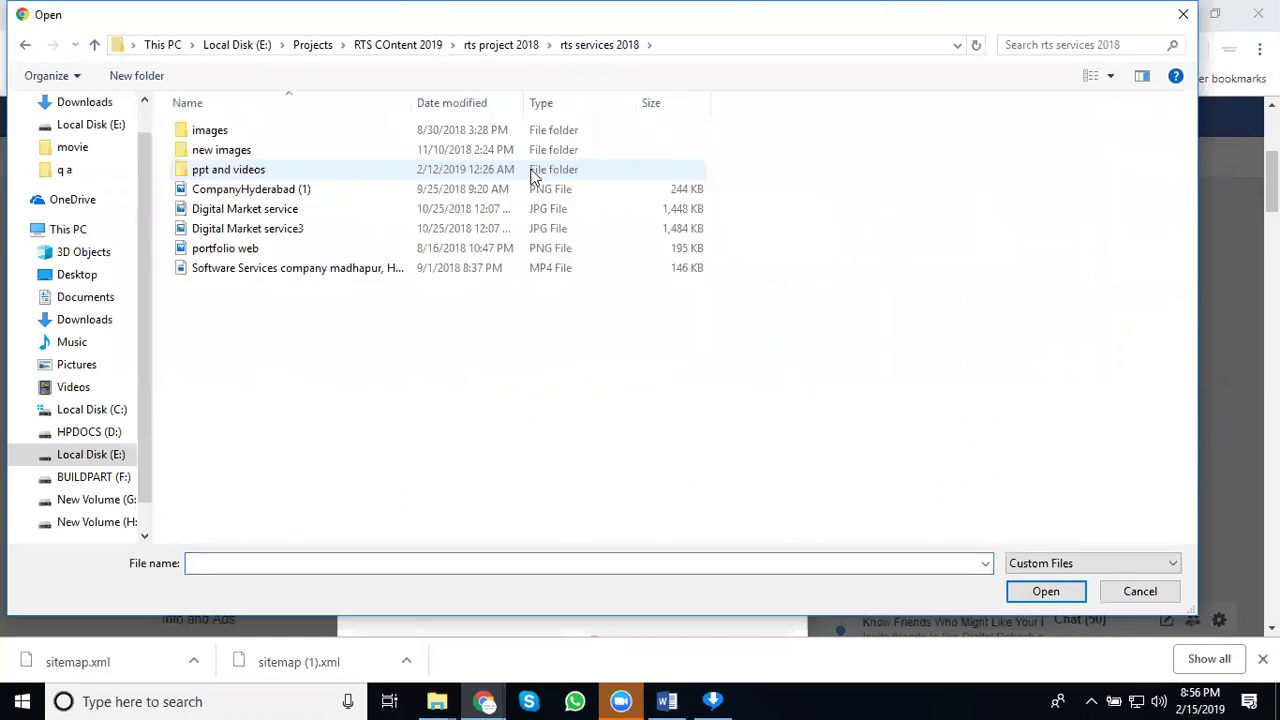
pyautogui.doubleClick(266, 174)
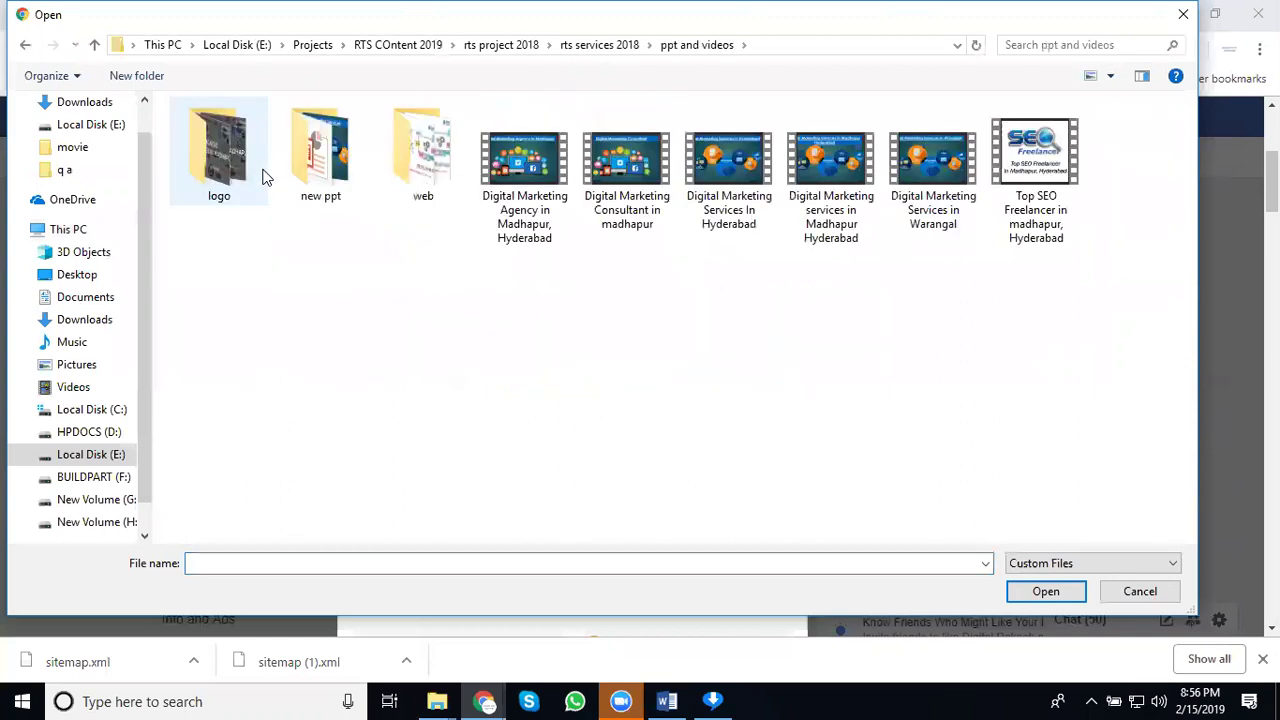
pyautogui.click(820, 238)
pyautogui.click(829, 229)
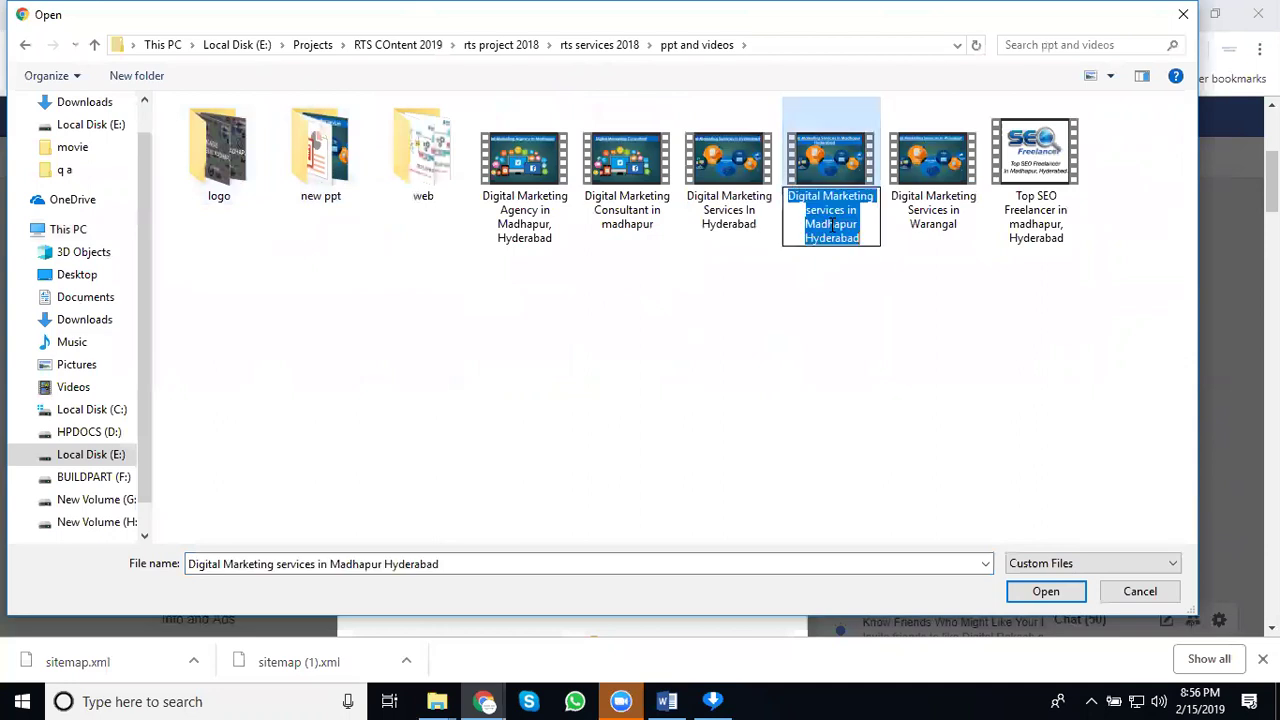
pyautogui.click(600, 46)
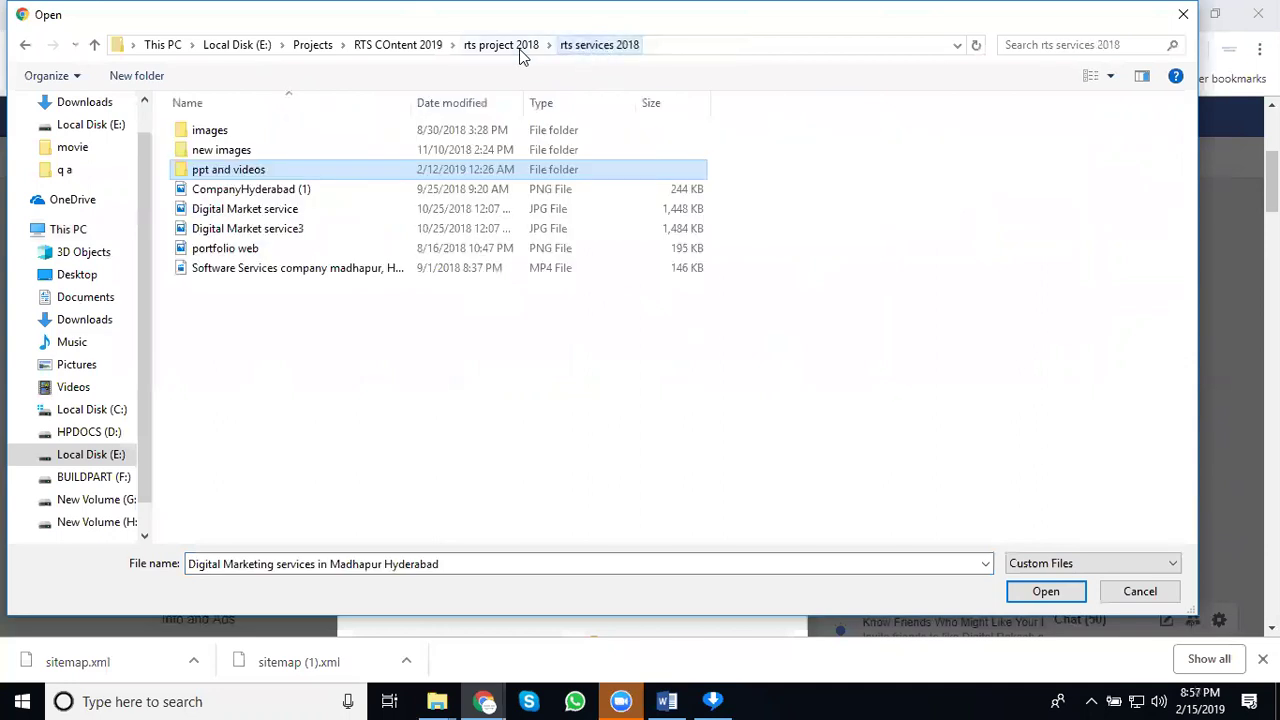
pyautogui.click(520, 46)
pyautogui.doubleClick(634, 160)
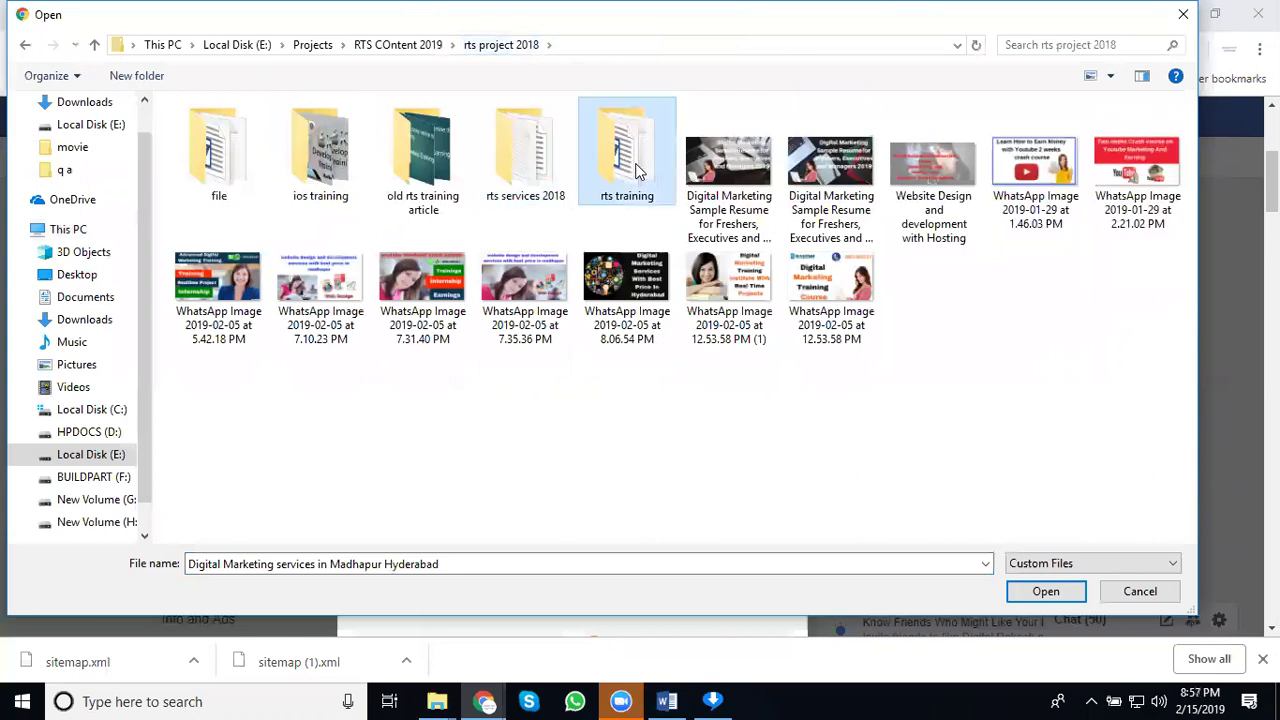
pyautogui.doubleClick(322, 185)
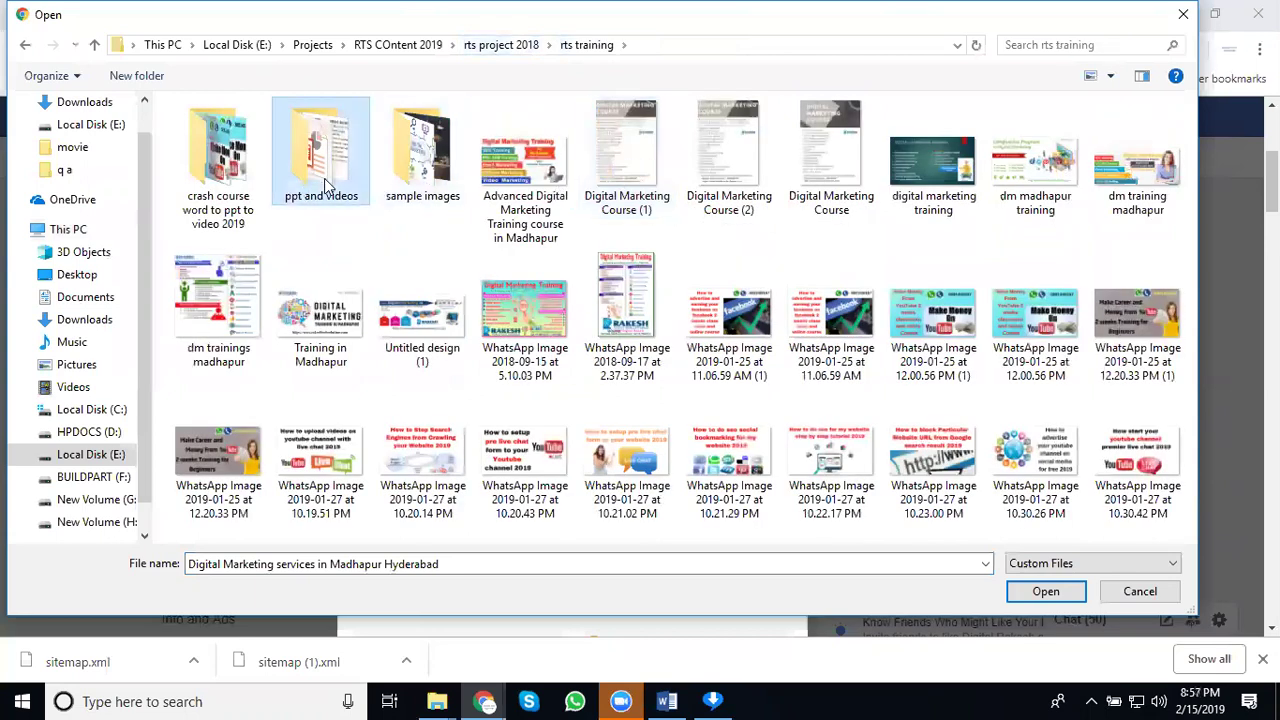
pyautogui.click(324, 210)
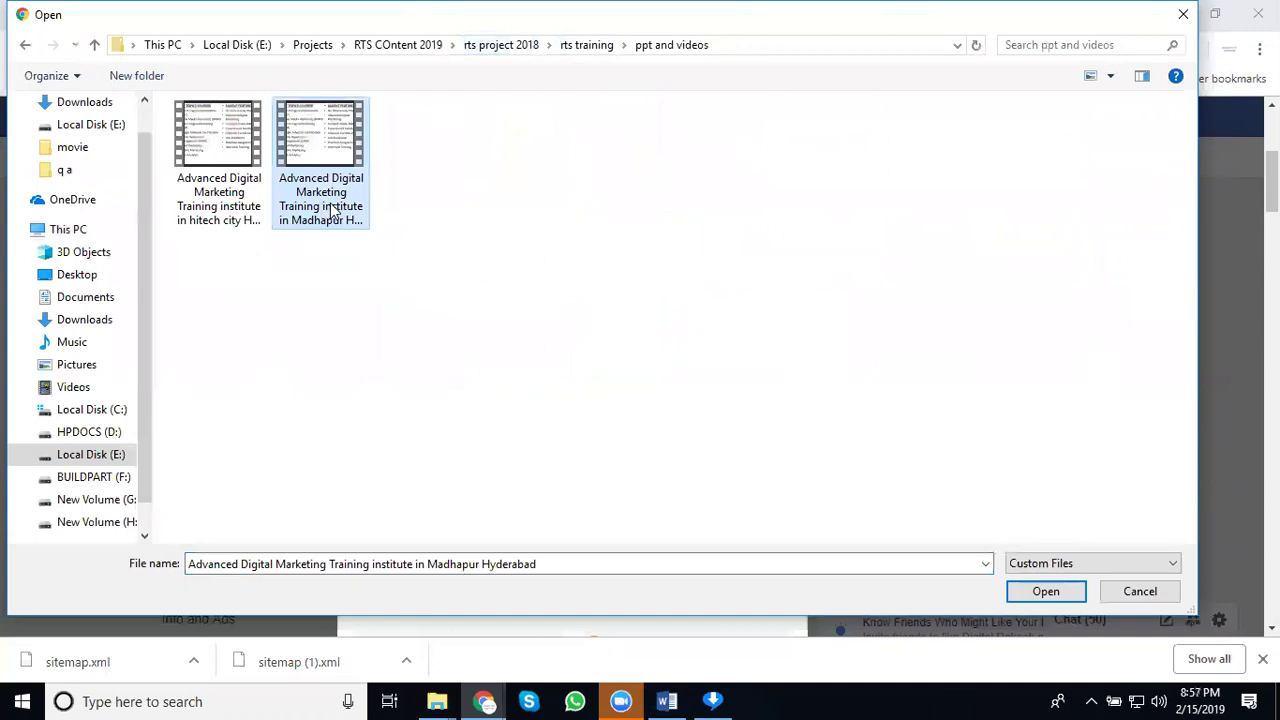
pyautogui.click(322, 208)
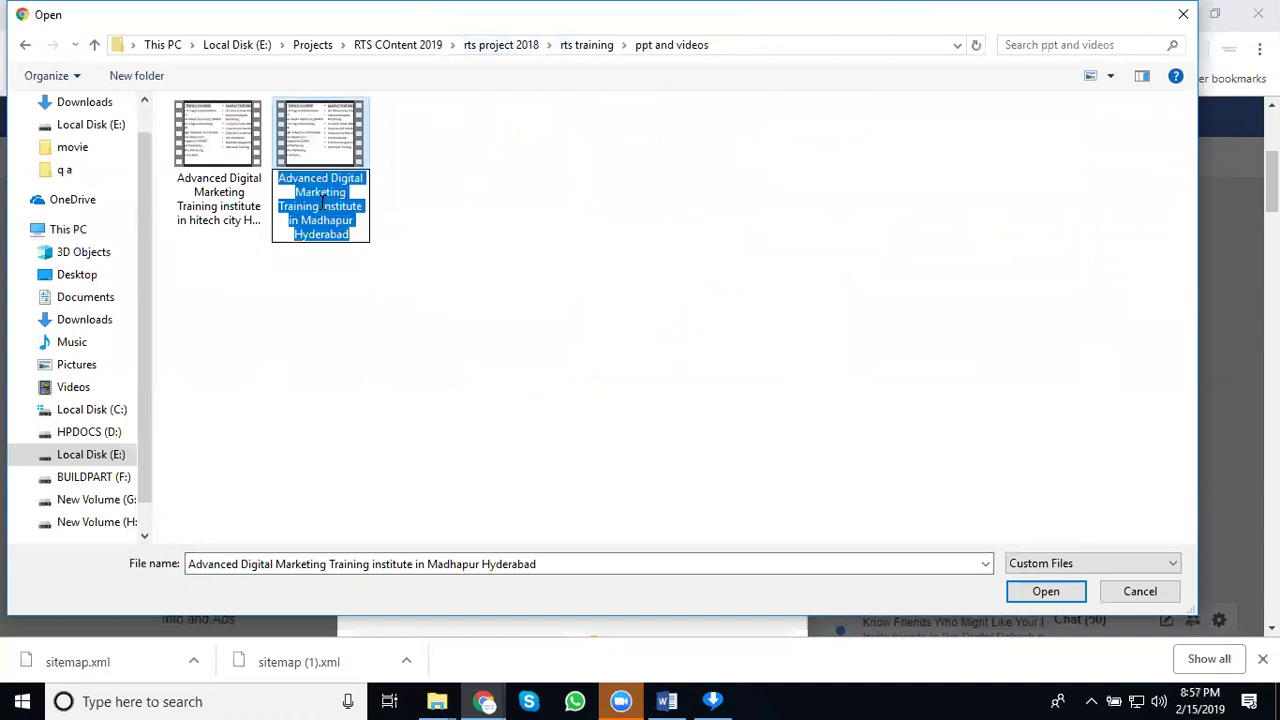
pyautogui.click(347, 158)
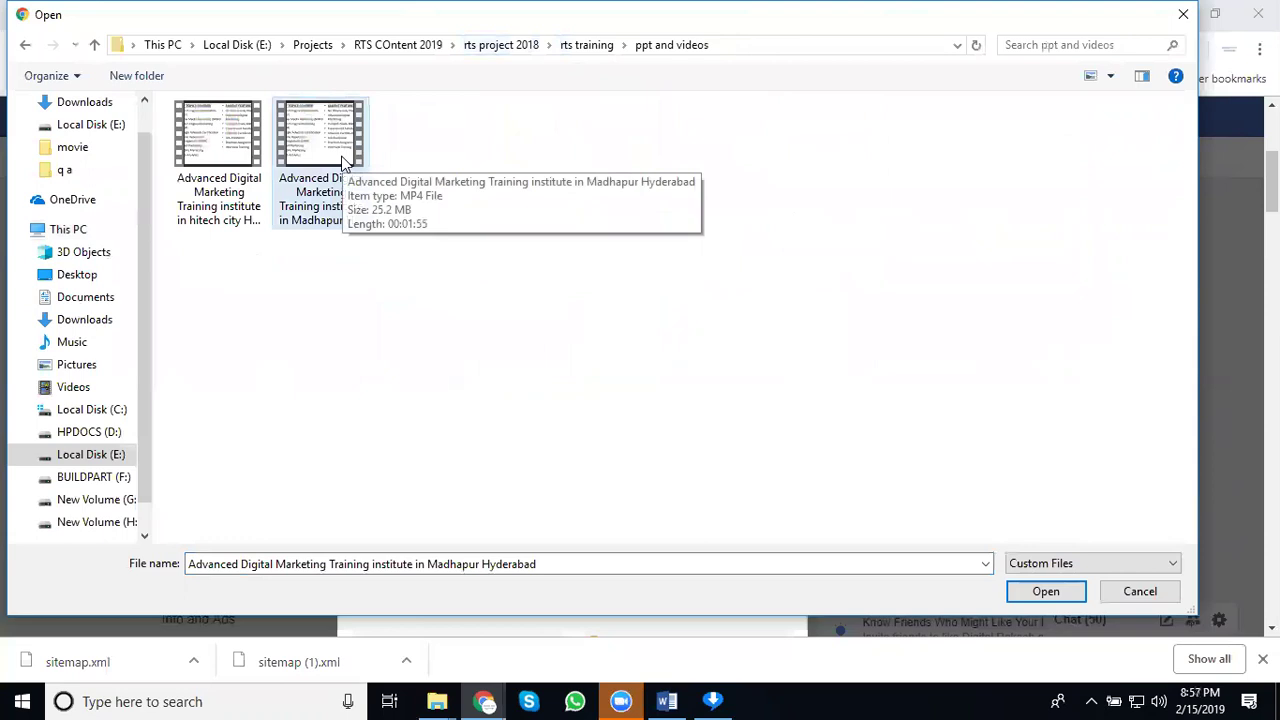
# Cancel the upload and composer, then reopen the full Create Post composer with the page link preview
pyautogui.click(1132, 594)
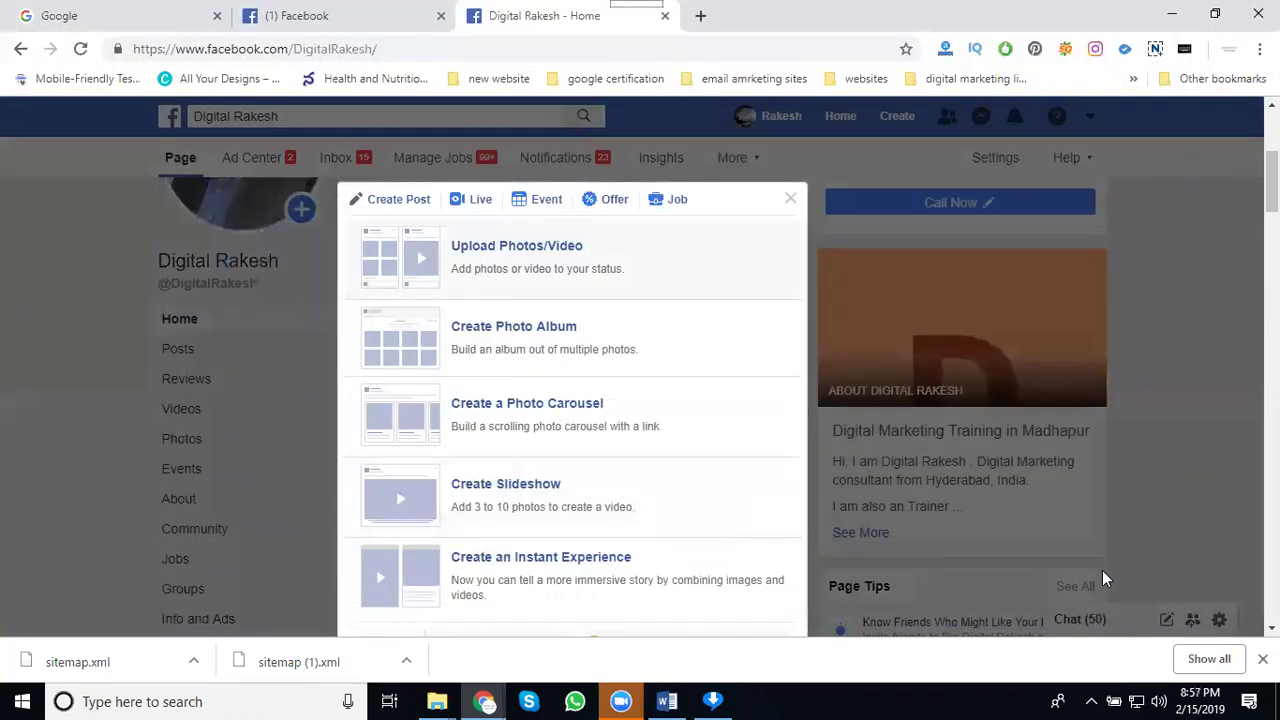
pyautogui.click(790, 198)
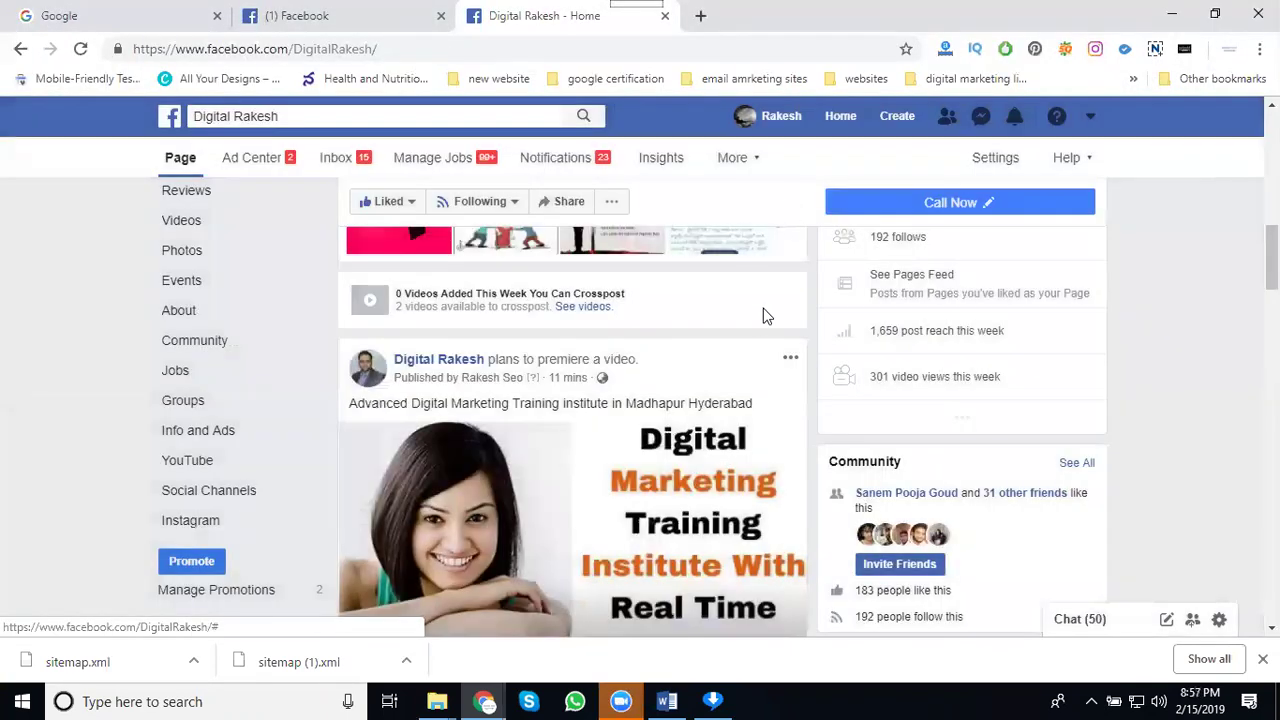
pyautogui.scroll(3, 757, 349)
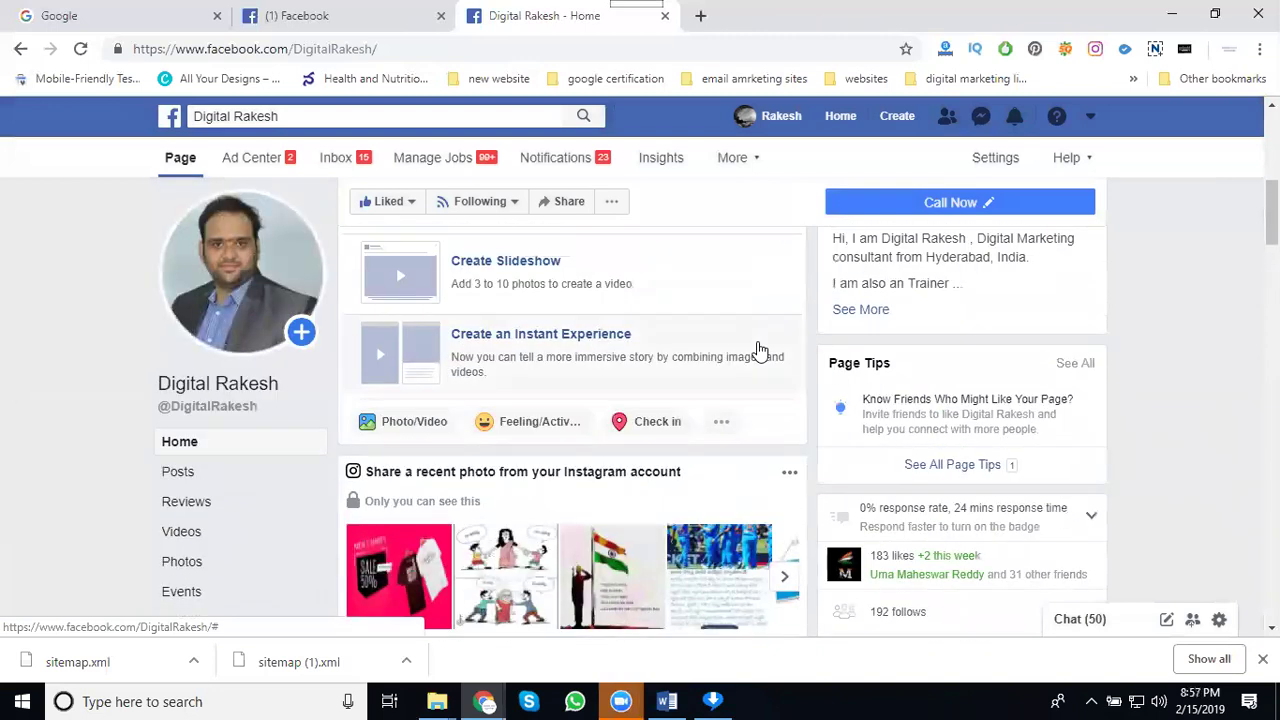
pyautogui.click(722, 424)
pyautogui.scroll(-2, 720, 428)
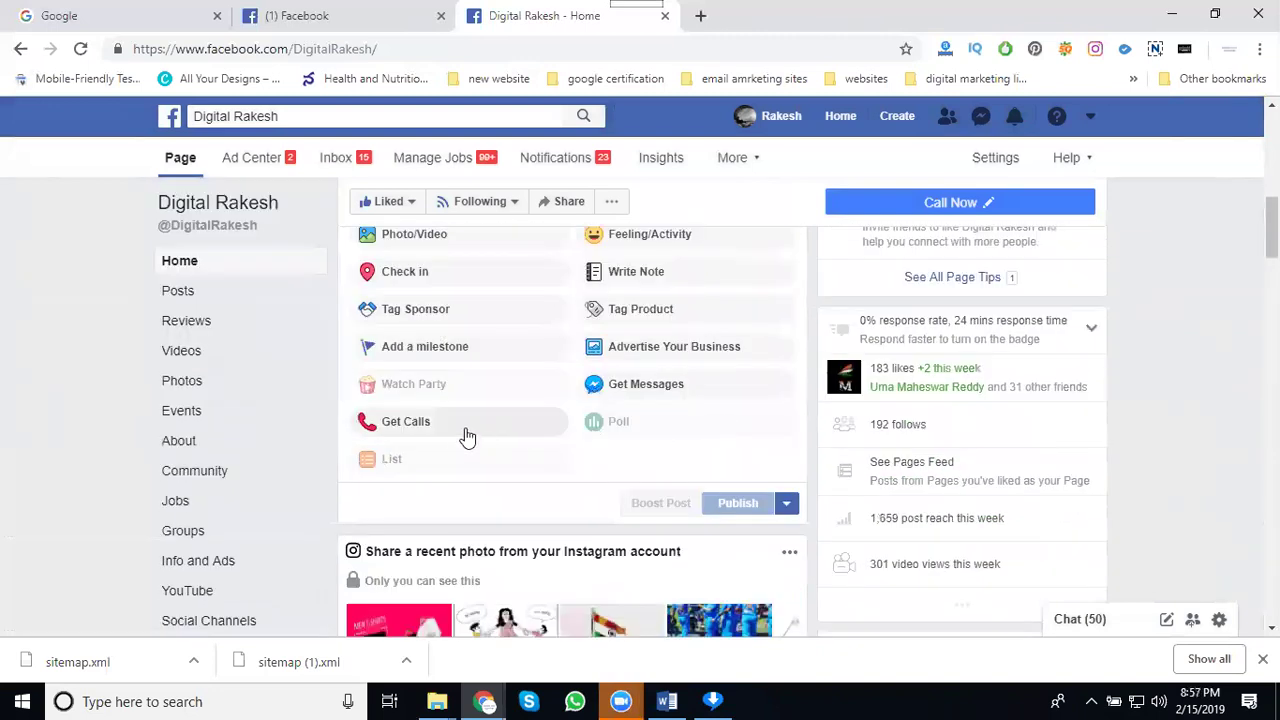
pyautogui.scroll(-5, 458, 435)
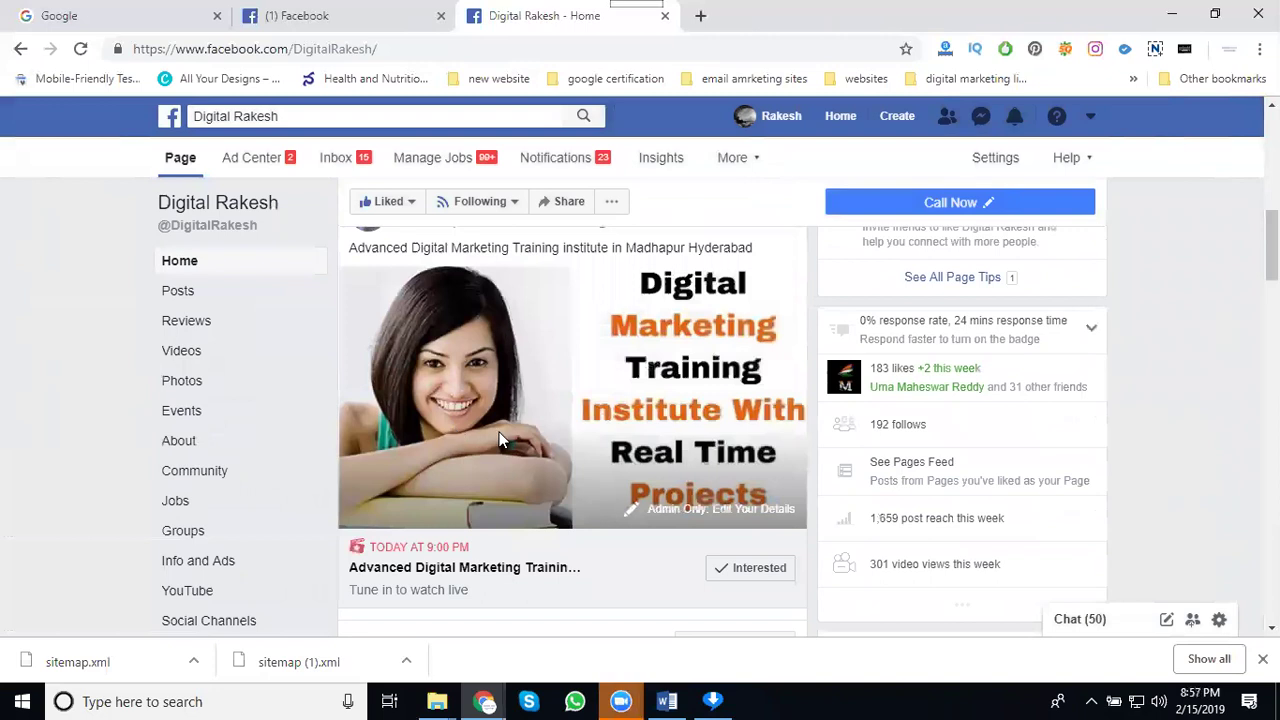
pyautogui.scroll(6, 500, 440)
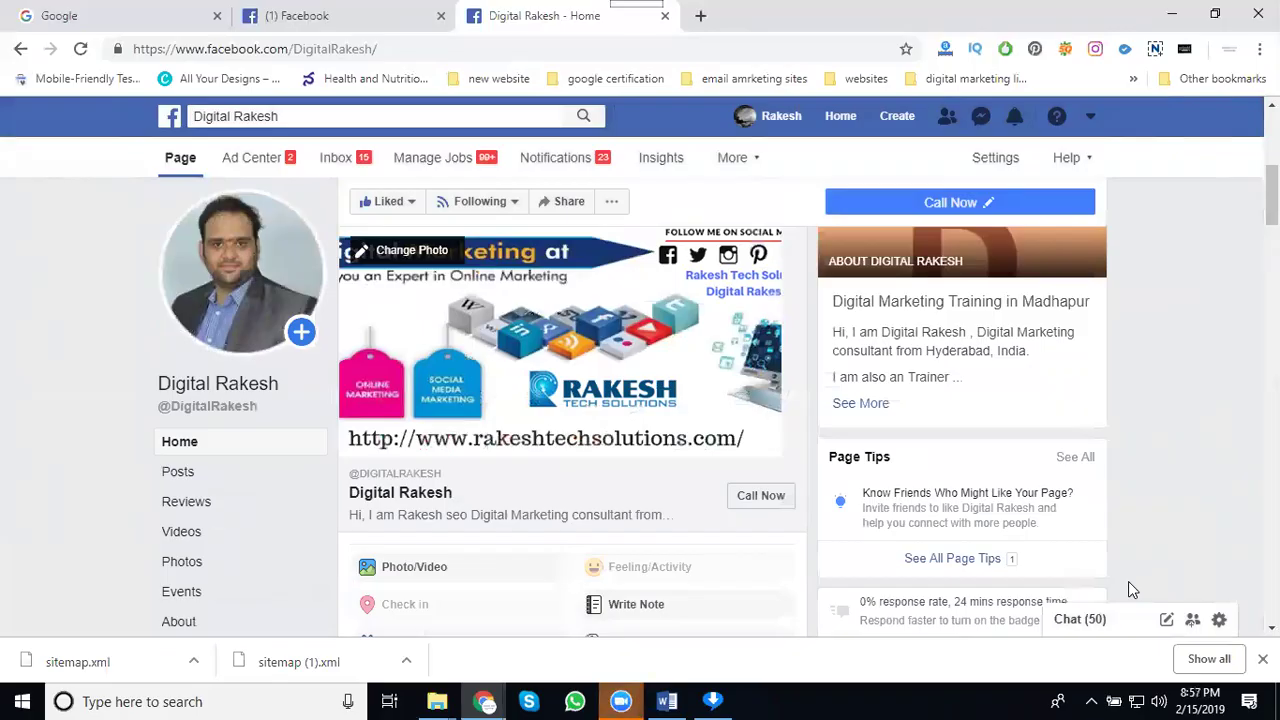
pyautogui.press('p')
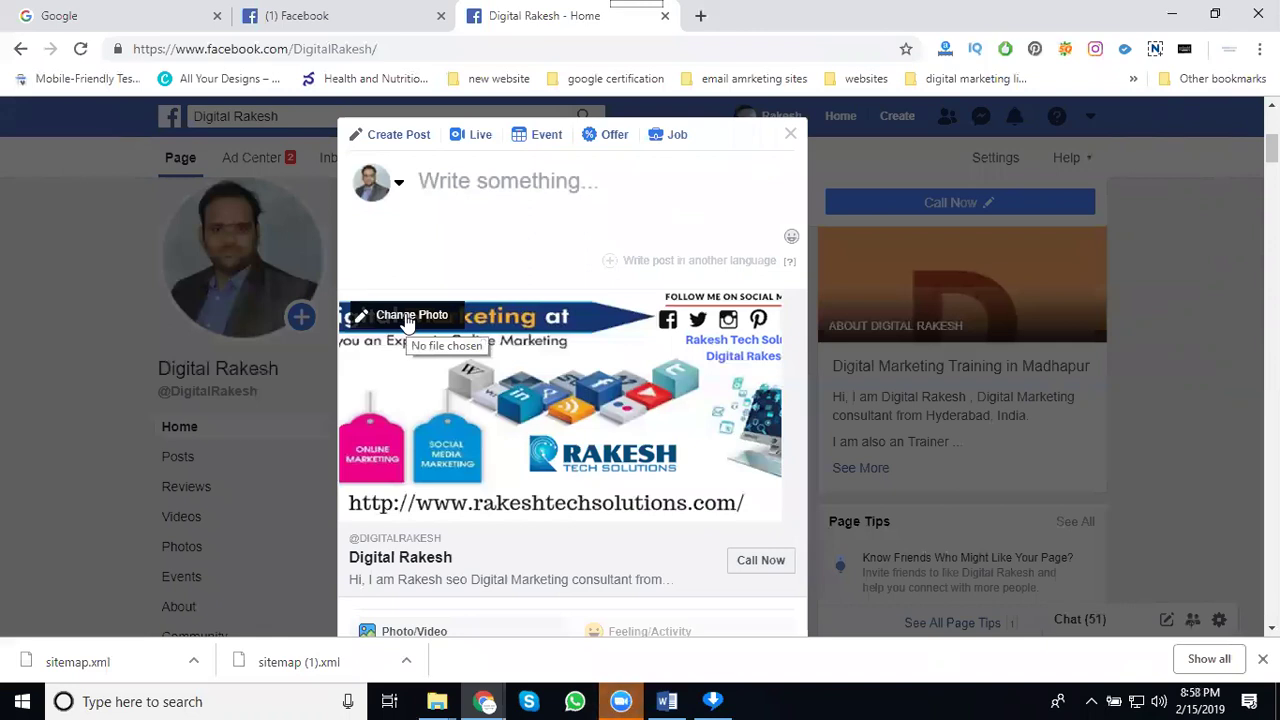
# Replace the preview image with the Madhapur Hyderabad training video from rts training > ppt and videos
pyautogui.click(408, 318)
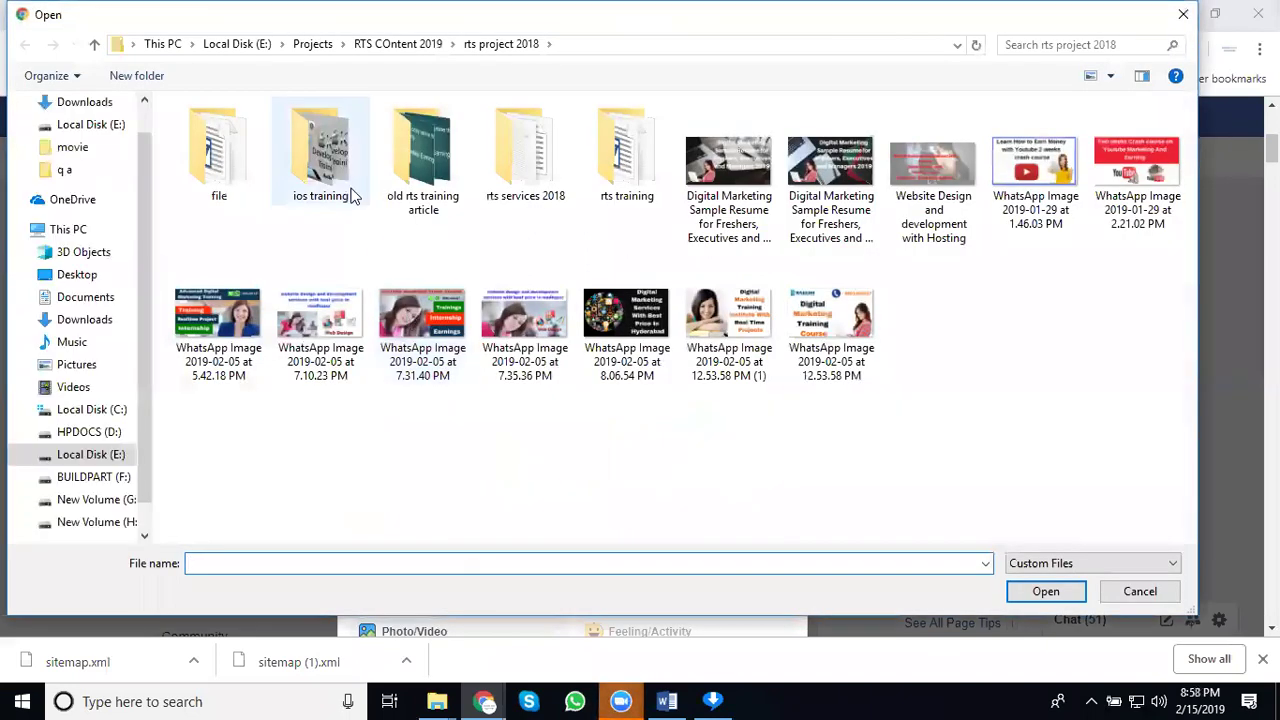
pyautogui.doubleClick(627, 155)
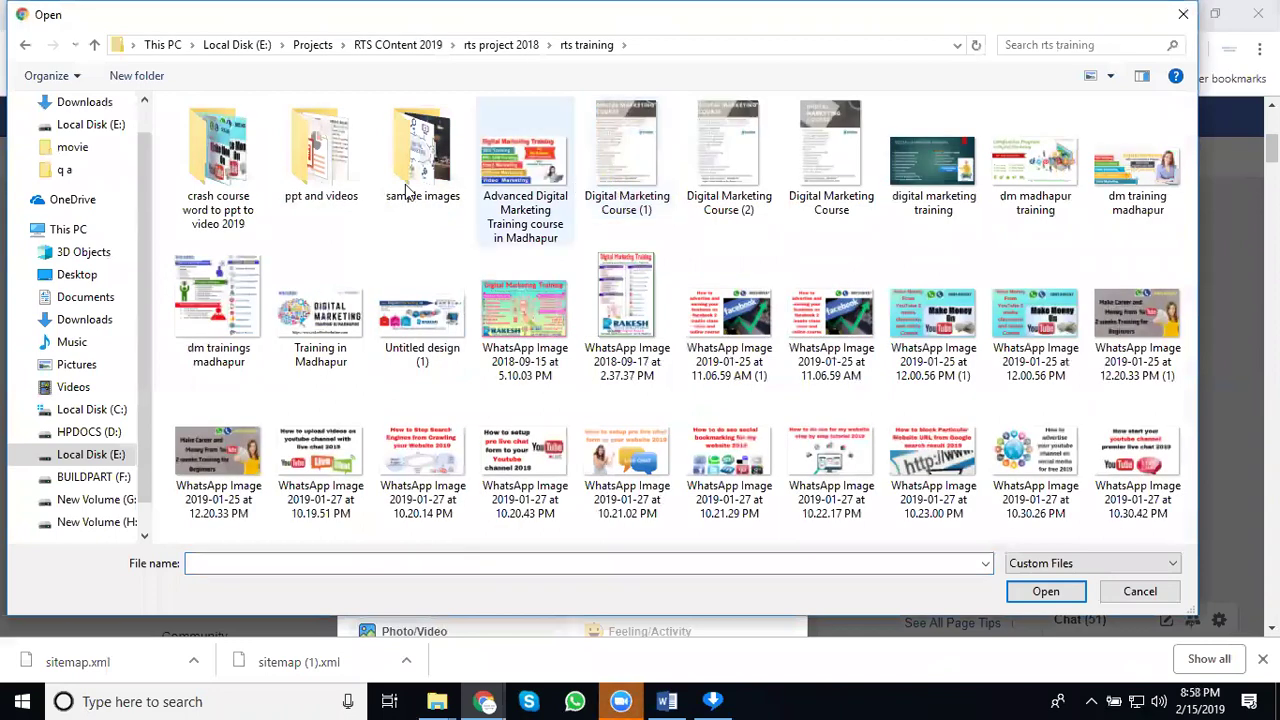
pyautogui.doubleClick(320, 160)
pyautogui.click(322, 188)
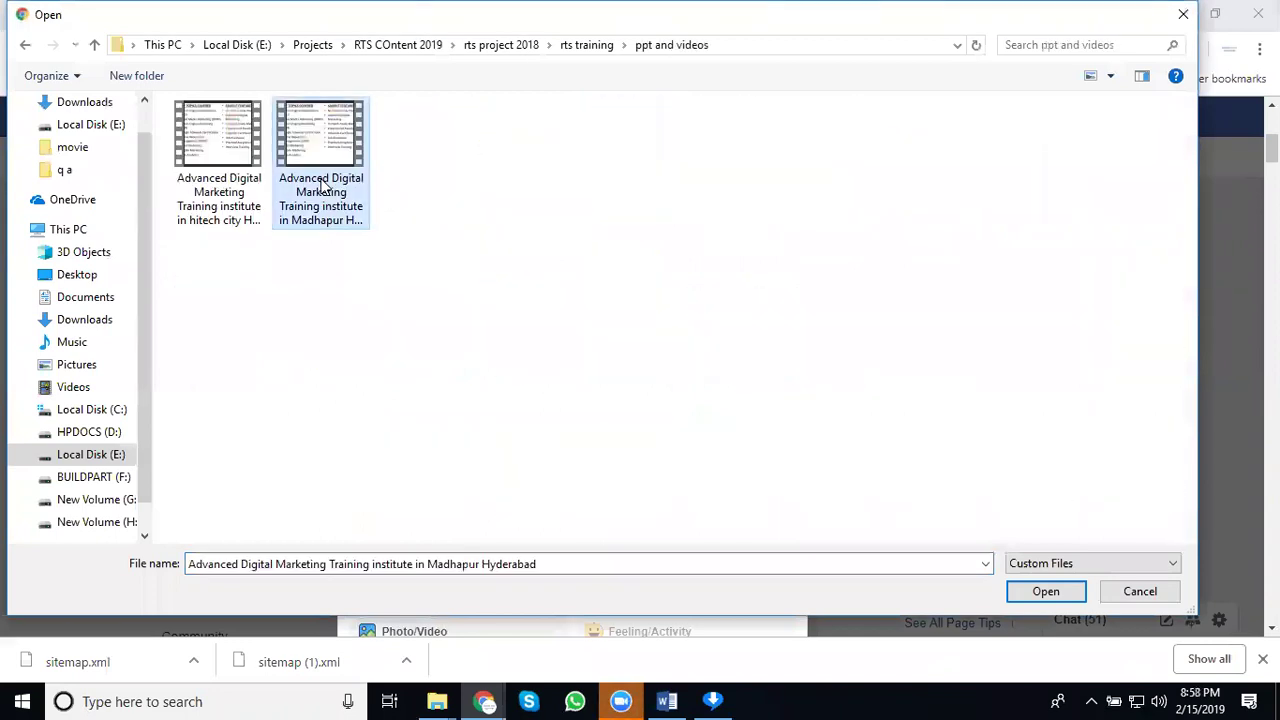
pyautogui.doubleClick(322, 188)
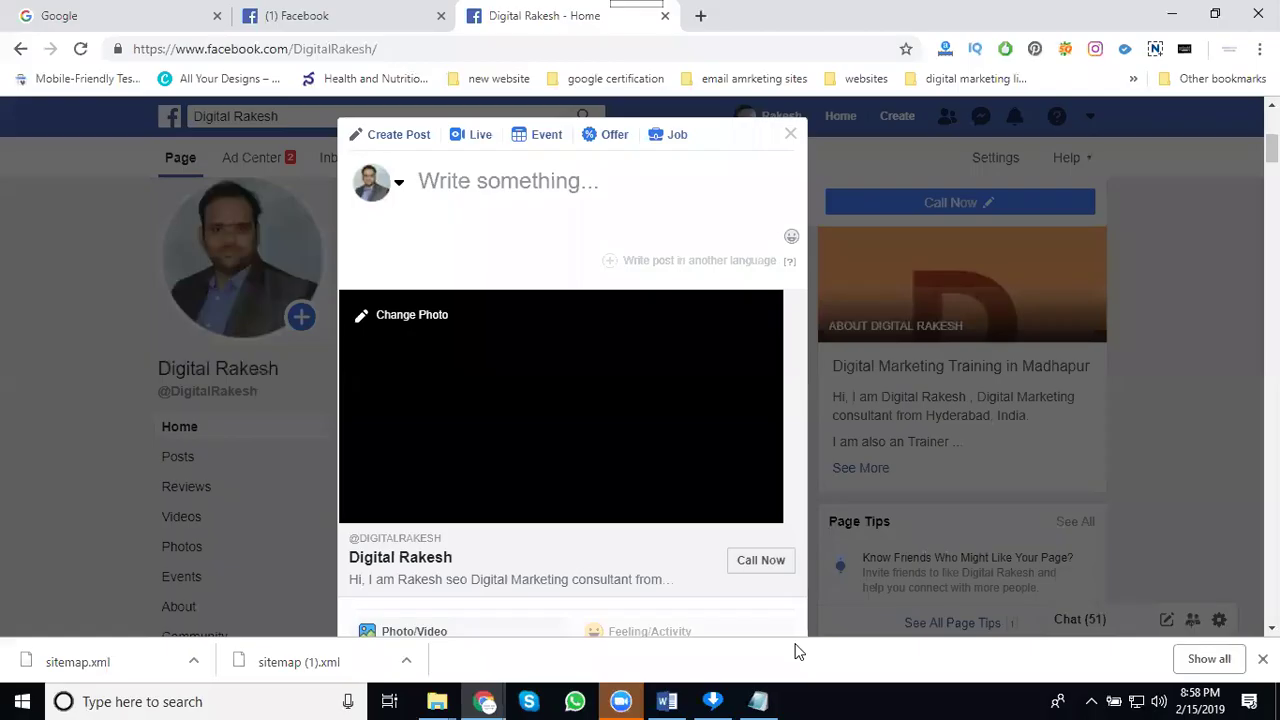
# Paste the prepared description, add a blank line after the phone number, and delete the leading 'Learn More Video +'
pyautogui.click(543, 191)
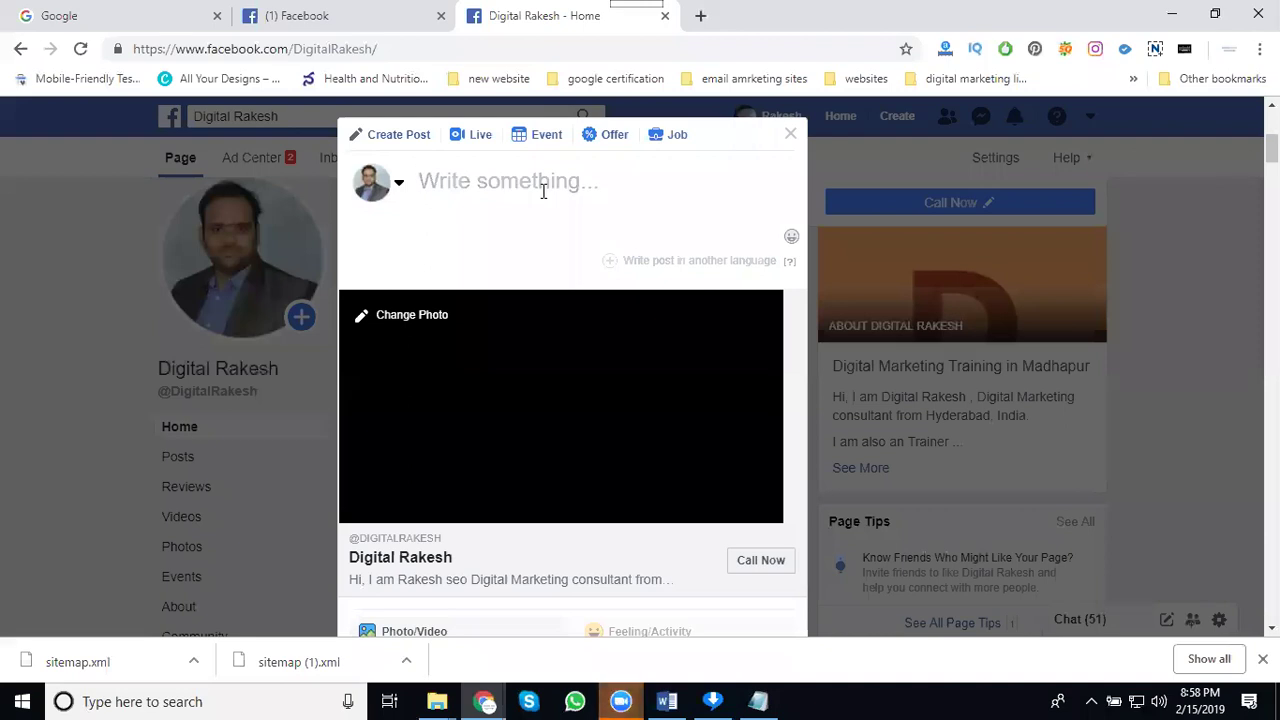
pyautogui.hotkey('ctrl', 'v')
pyautogui.scroll(2, 560, 305)
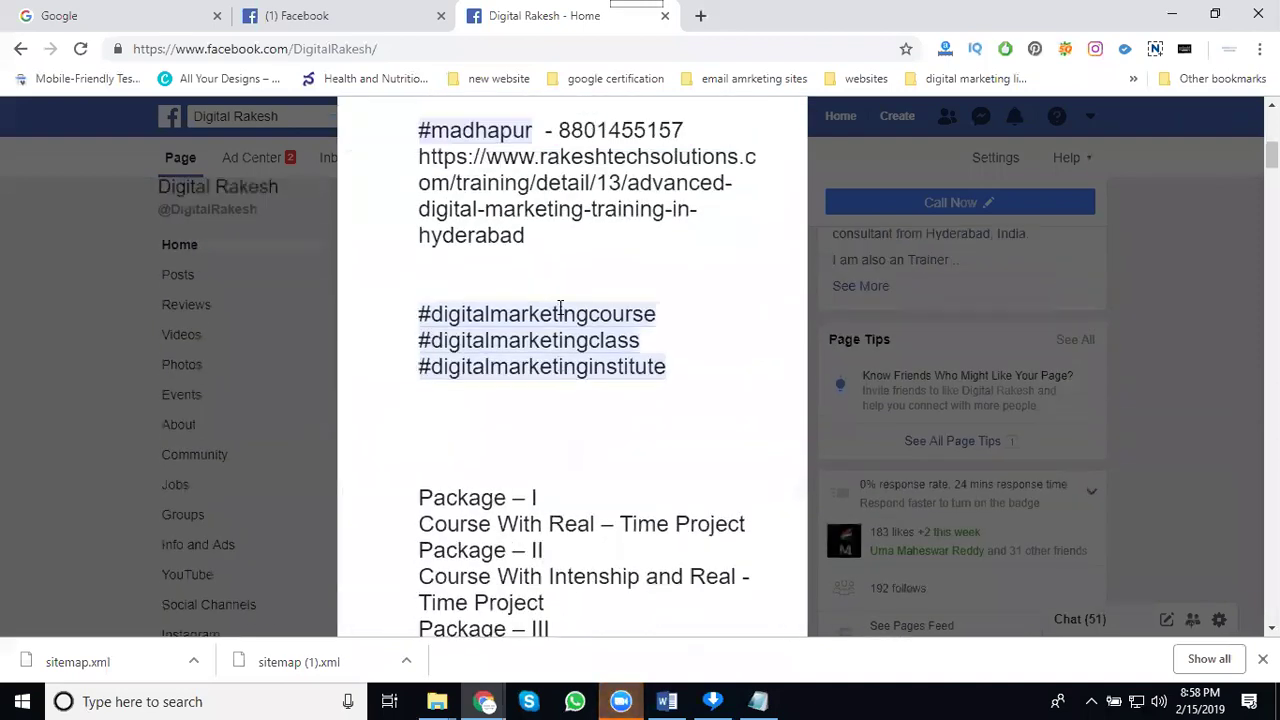
pyautogui.scroll(1, 560, 310)
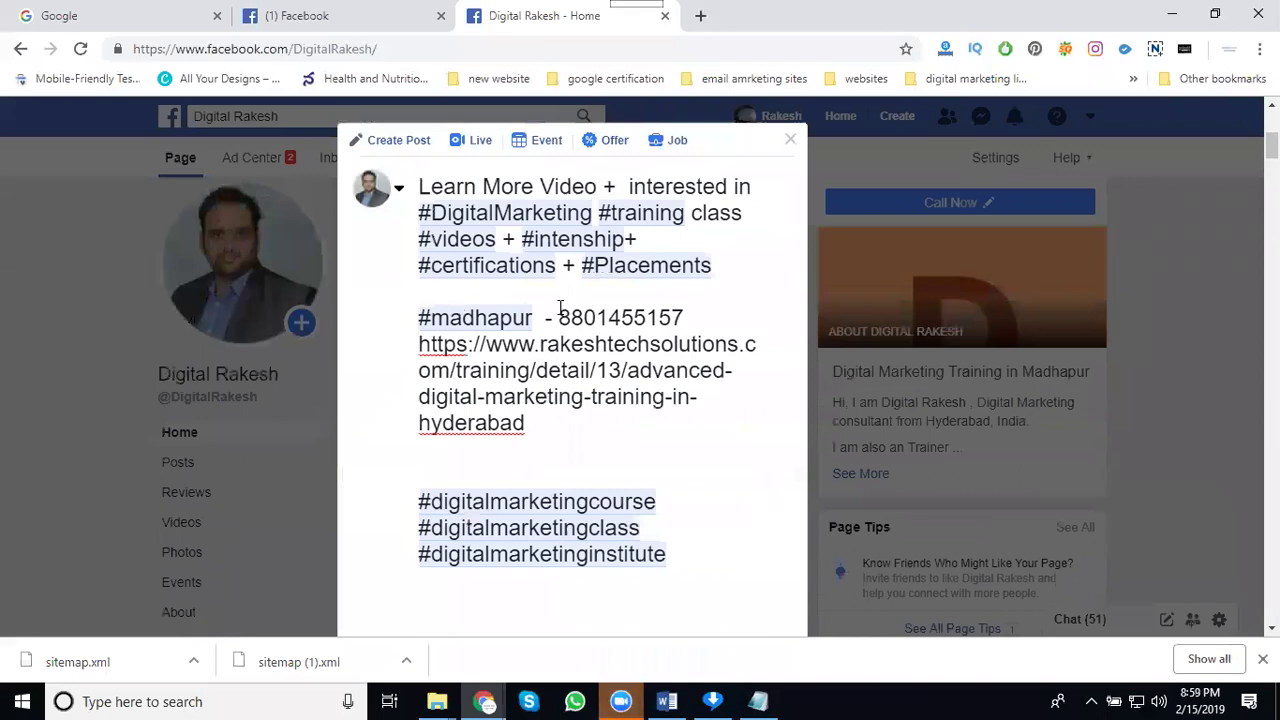
pyautogui.click(706, 318)
pyautogui.press('Return')
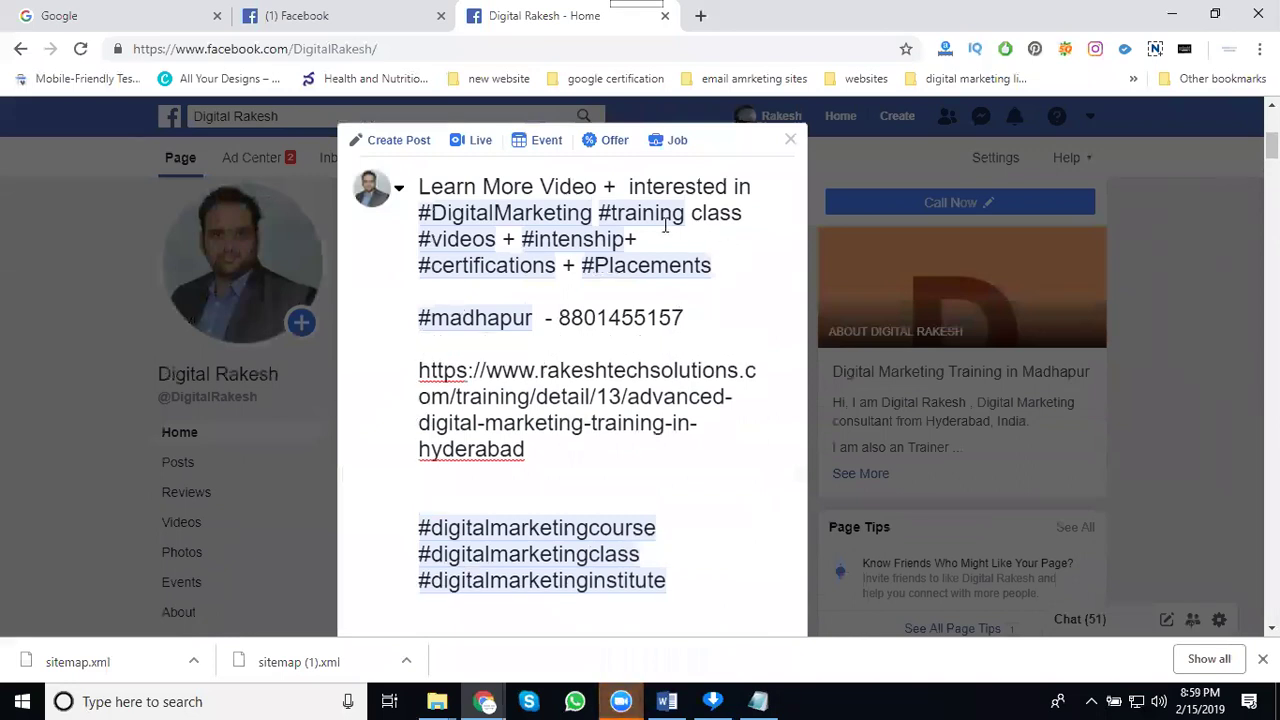
pyautogui.moveTo(616, 182); pyautogui.dragTo(418, 187)
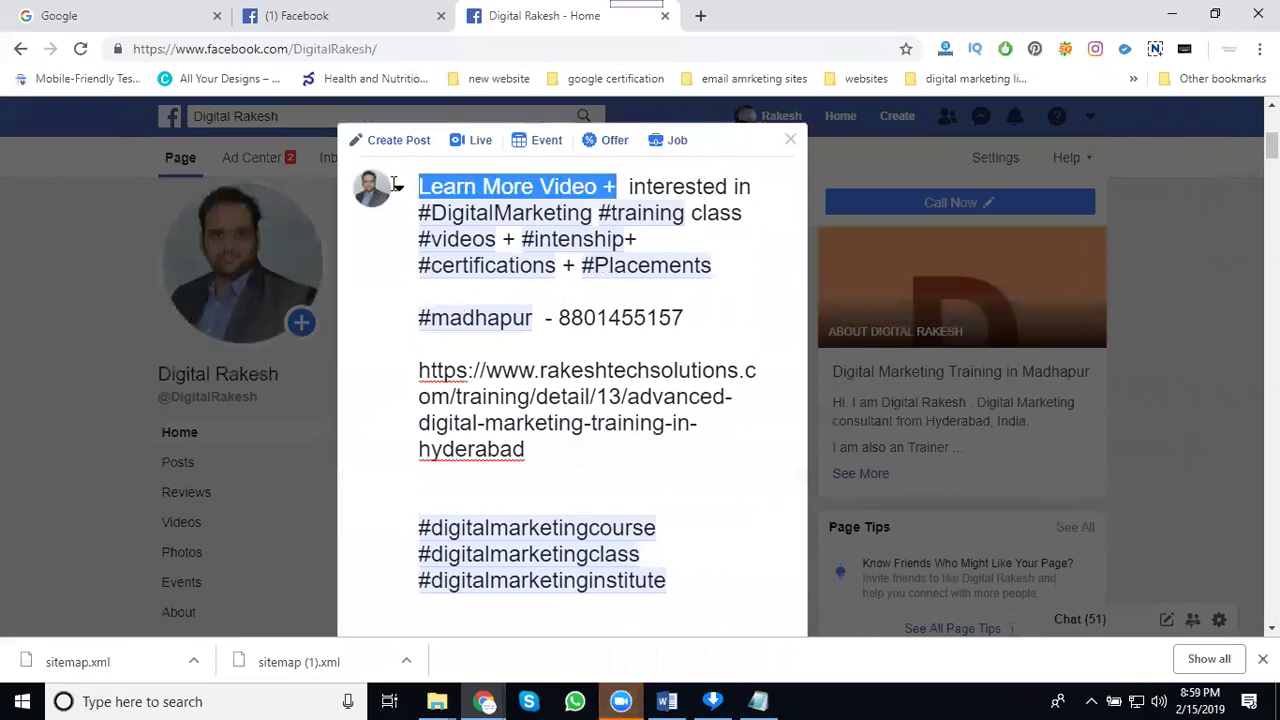
pyautogui.press('BackSpace')
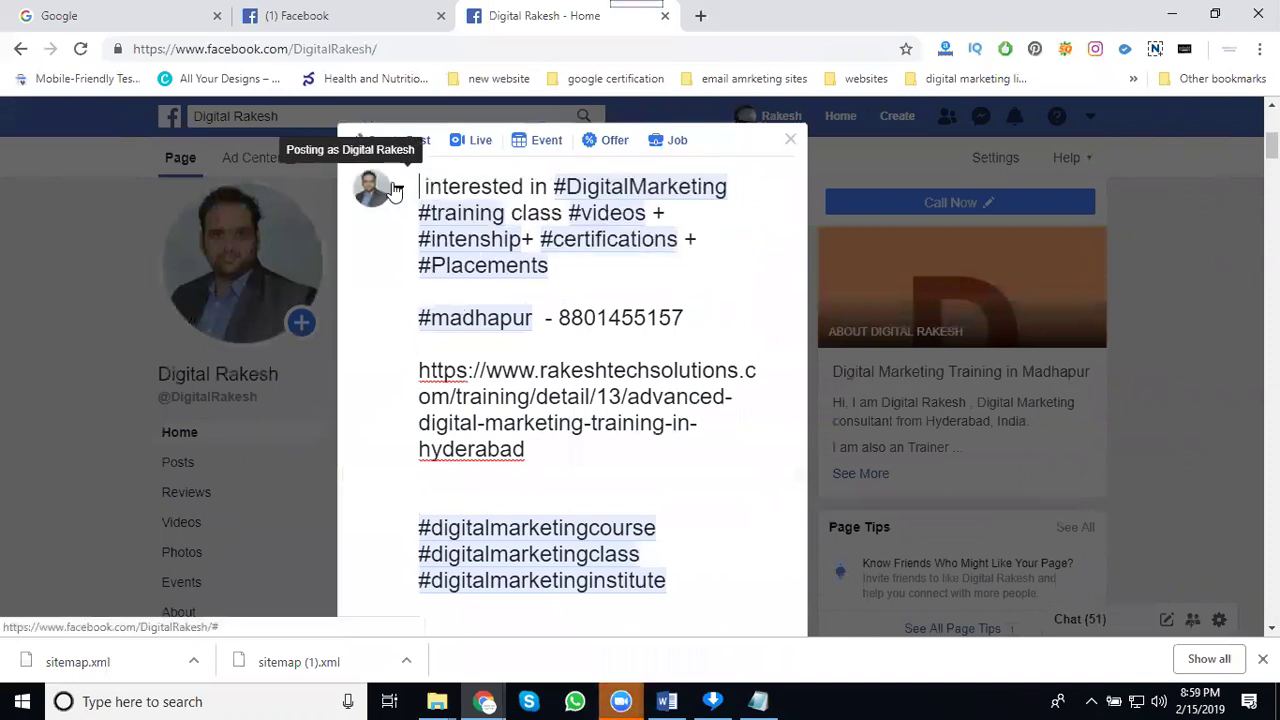
pyautogui.press('Delete')
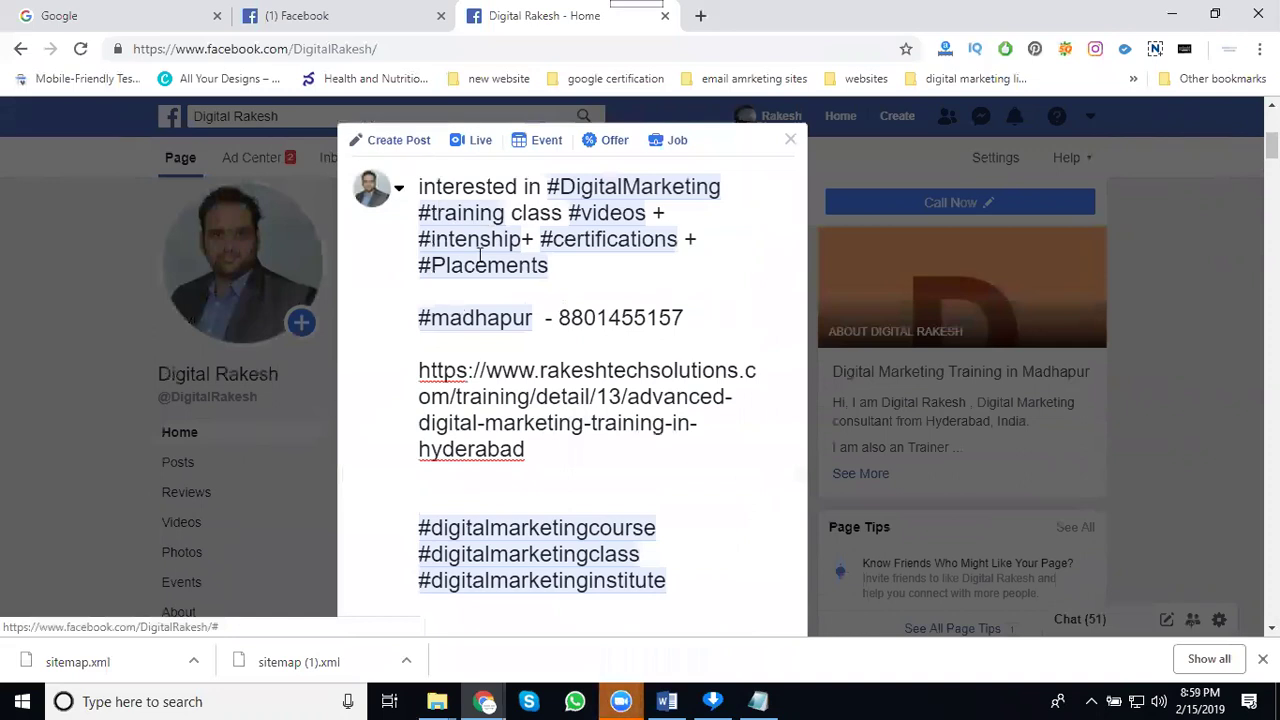
# Turn Project into the hashtag #Project and publish the video post to the page
pyautogui.scroll(-3, 492, 263)
pyautogui.scroll(-2, 492, 263)
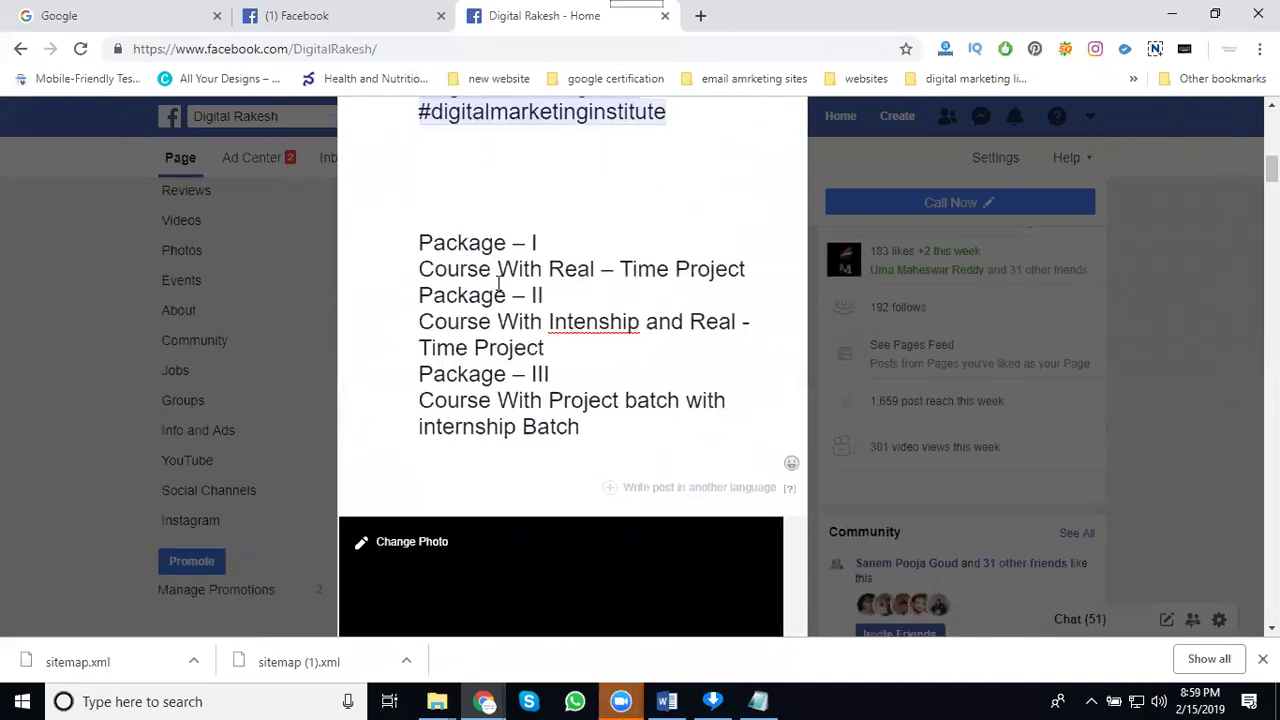
pyautogui.scroll(-2, 500, 285)
pyautogui.scroll(-2, 507, 304)
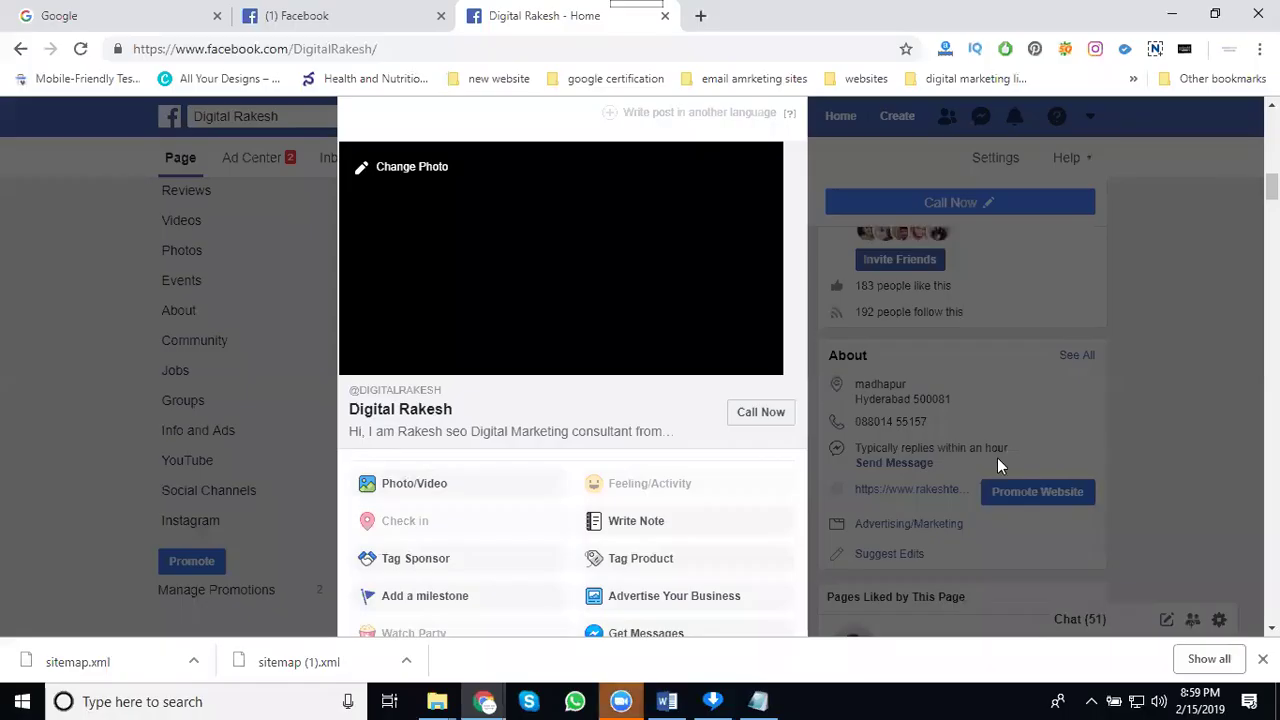
pyautogui.scroll(5, 457, 277)
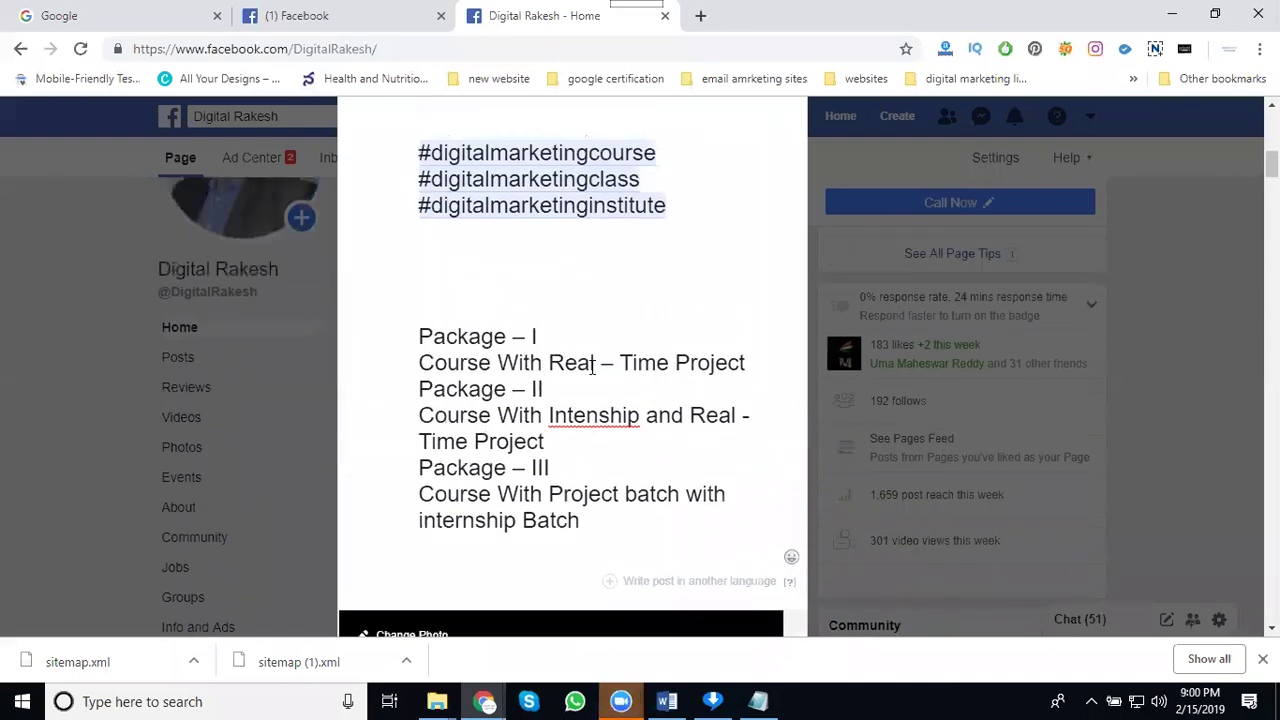
pyautogui.scroll(3, 666, 366)
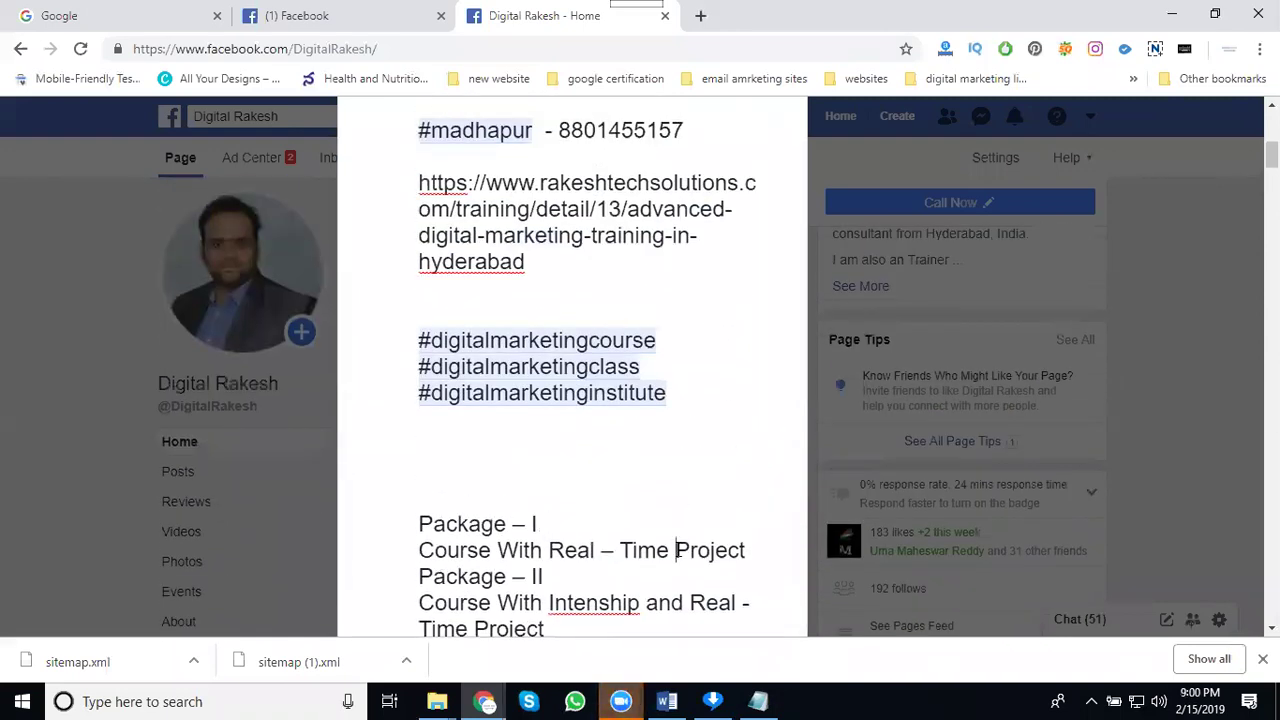
pyautogui.click(676, 550)
pyautogui.write('#')
pyautogui.scroll(1, 652, 502)
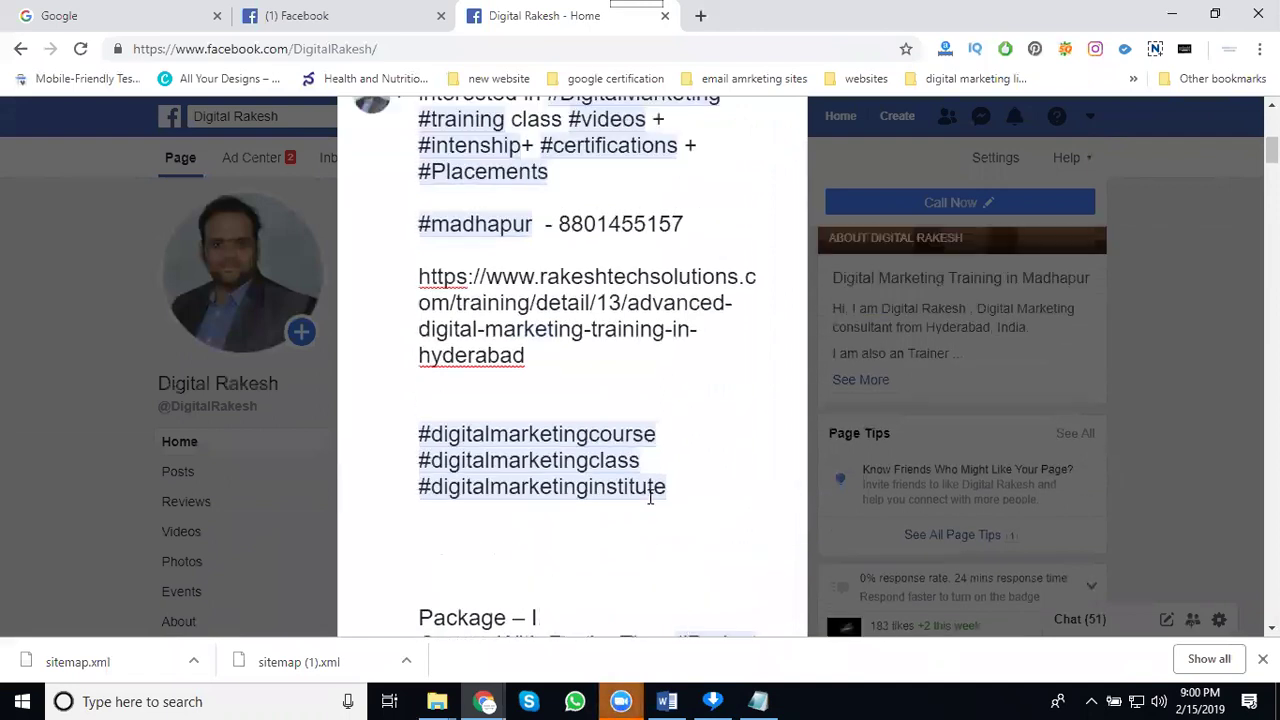
pyautogui.scroll(-8, 650, 497)
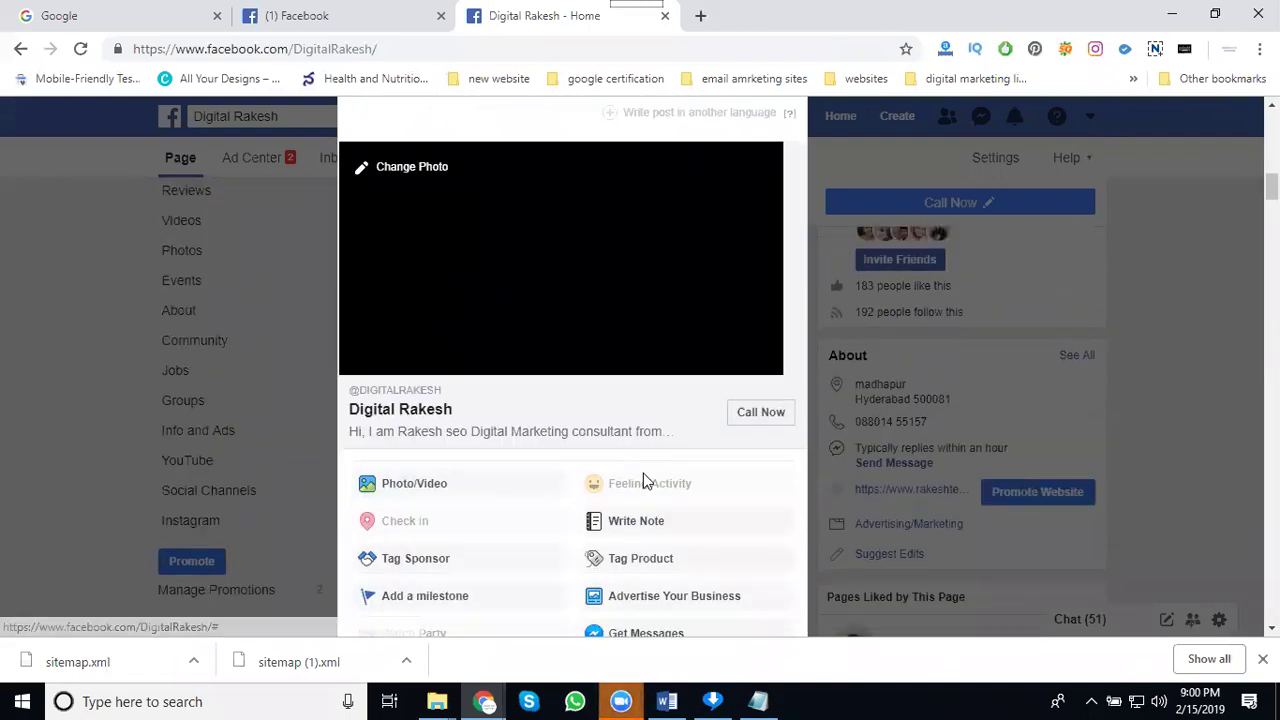
pyautogui.scroll(-3, 644, 477)
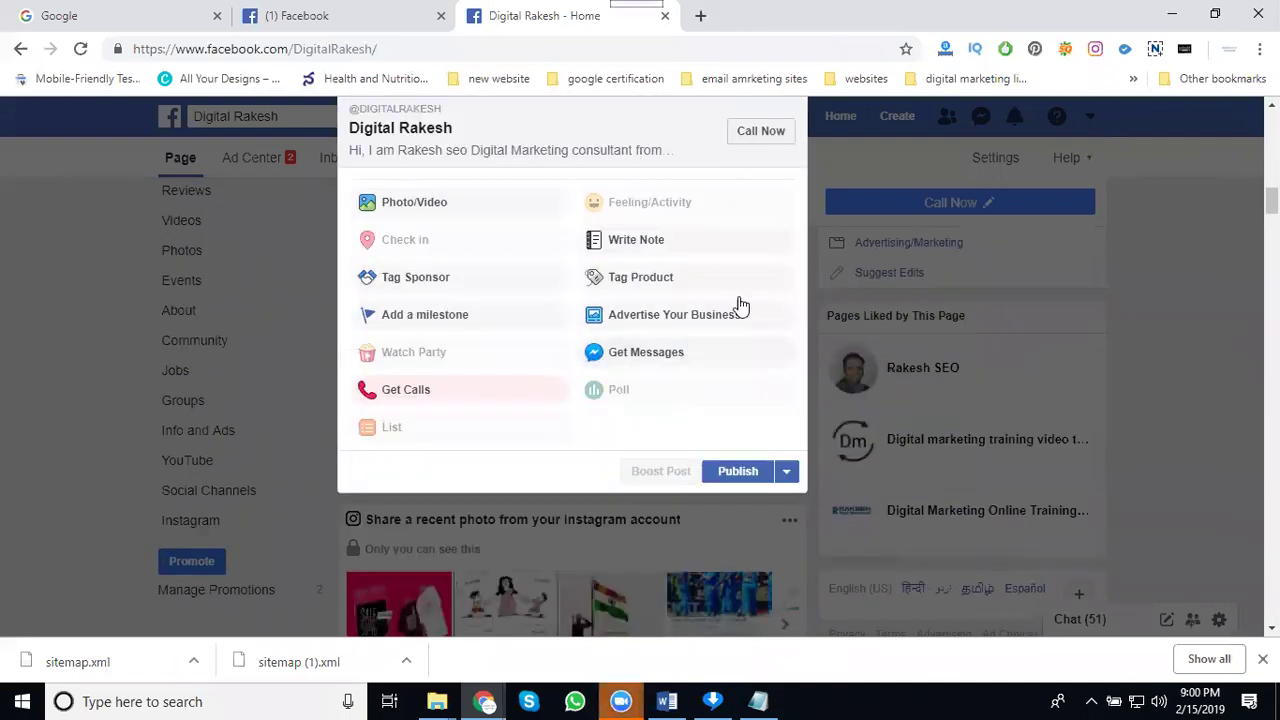
pyautogui.click(720, 474)
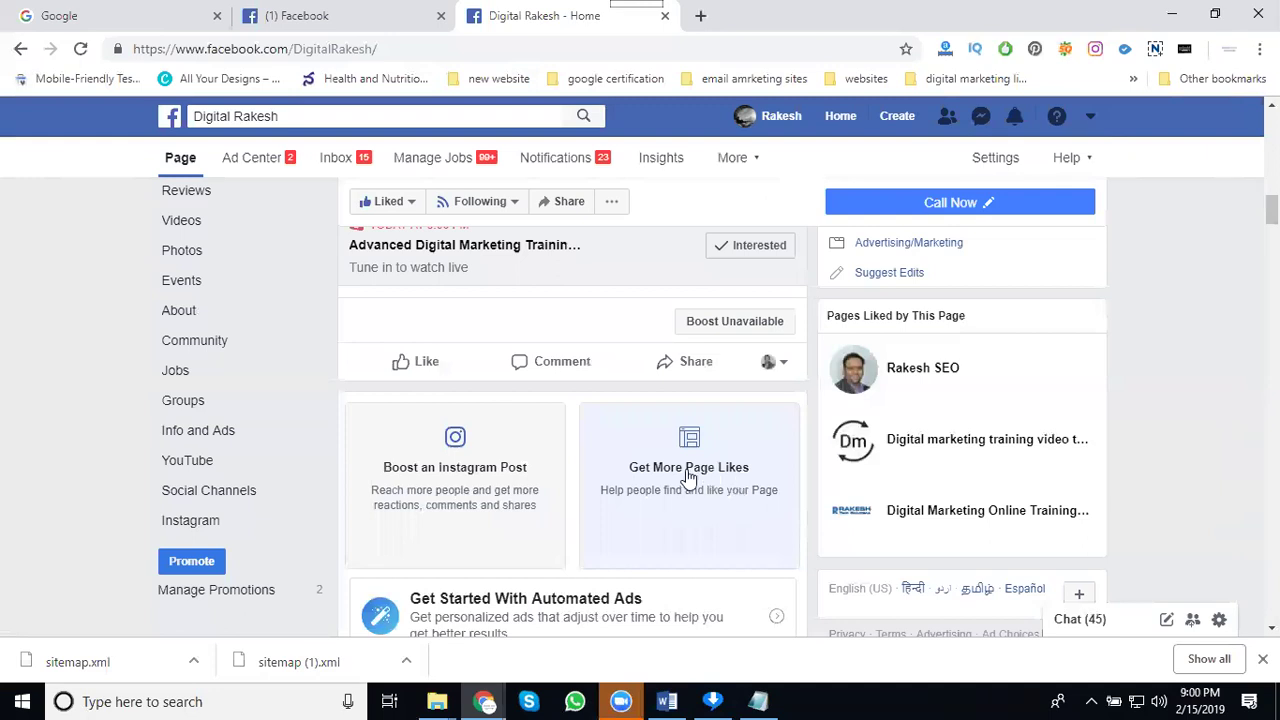
pyautogui.scroll(1, 673, 480)
# Expand the new post with See More to reveal its hashtags and Package I–III course lines
pyautogui.scroll(5, 673, 480)
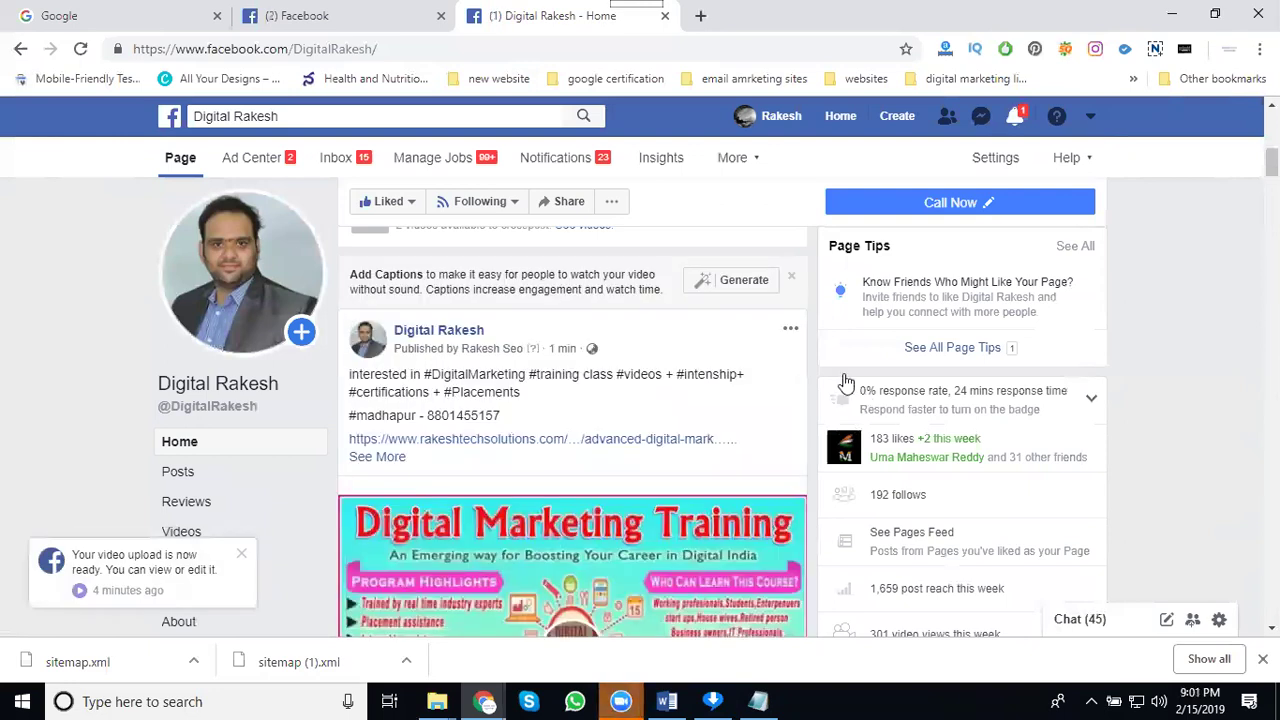
pyautogui.click(790, 330)
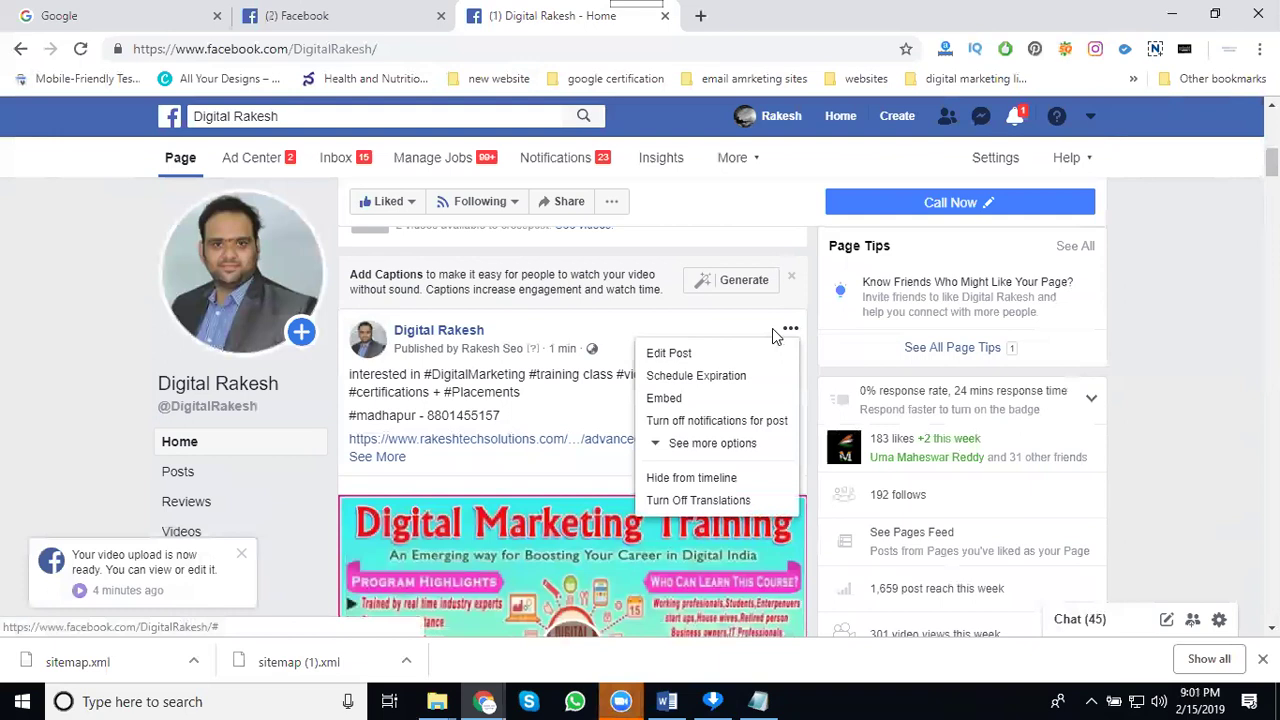
pyautogui.click(1160, 318)
pyautogui.scroll(-3, 1066, 375)
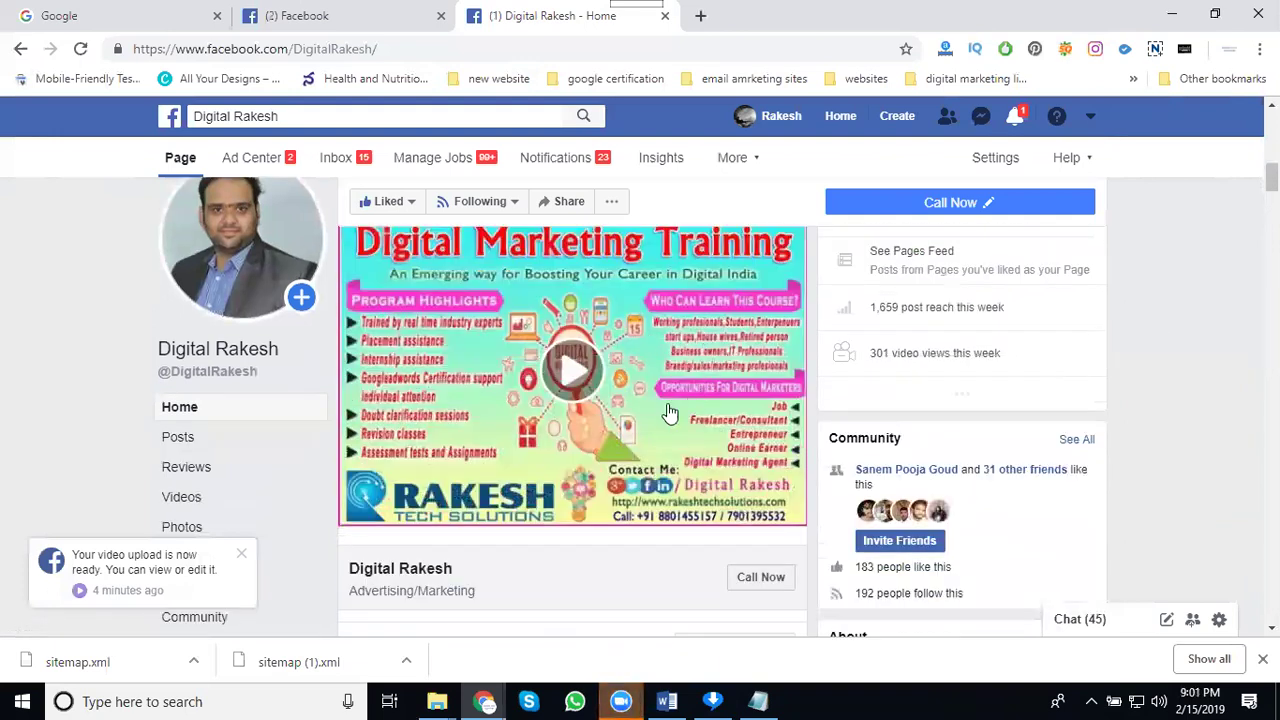
pyautogui.scroll(1, 606, 363)
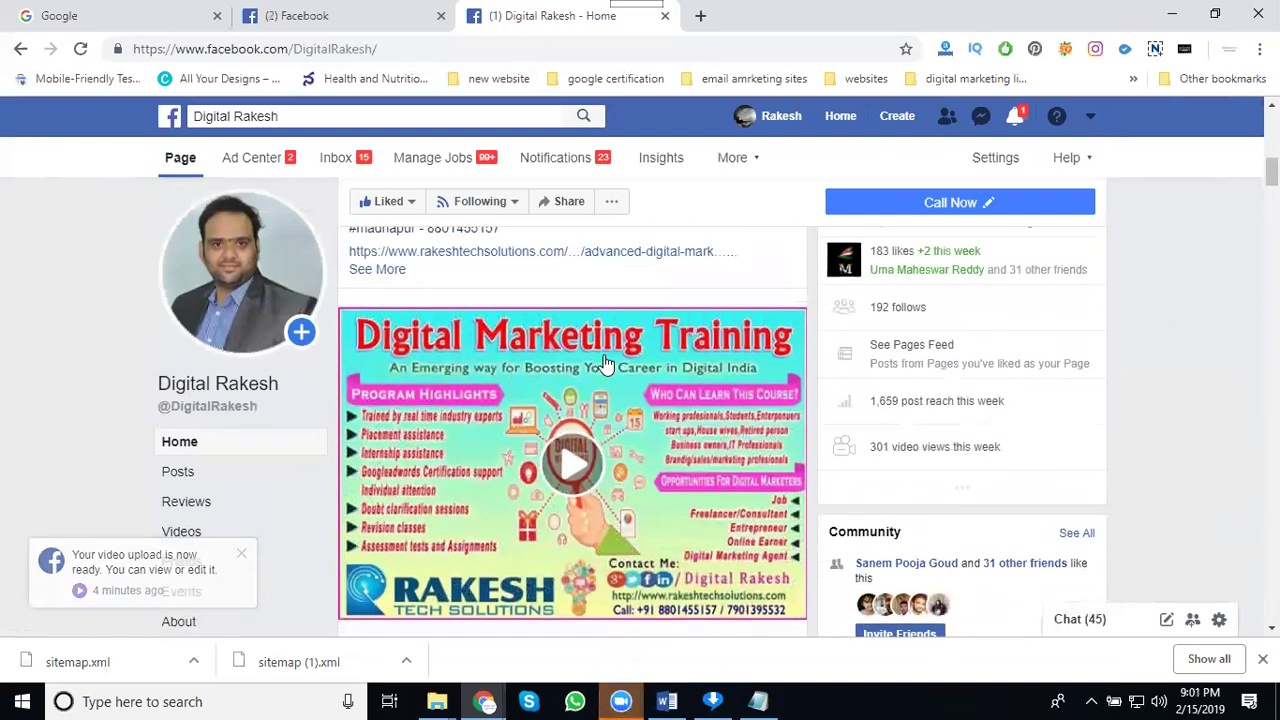
pyautogui.scroll(2, 606, 363)
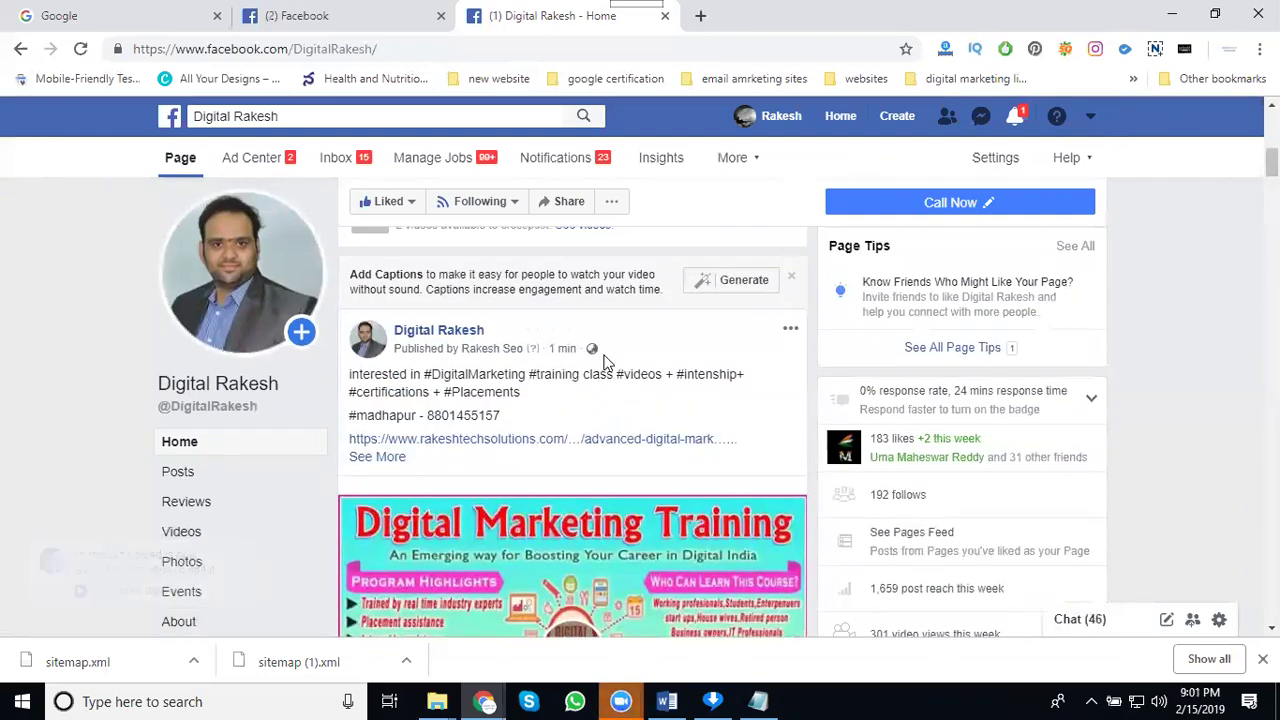
pyautogui.click(377, 457)
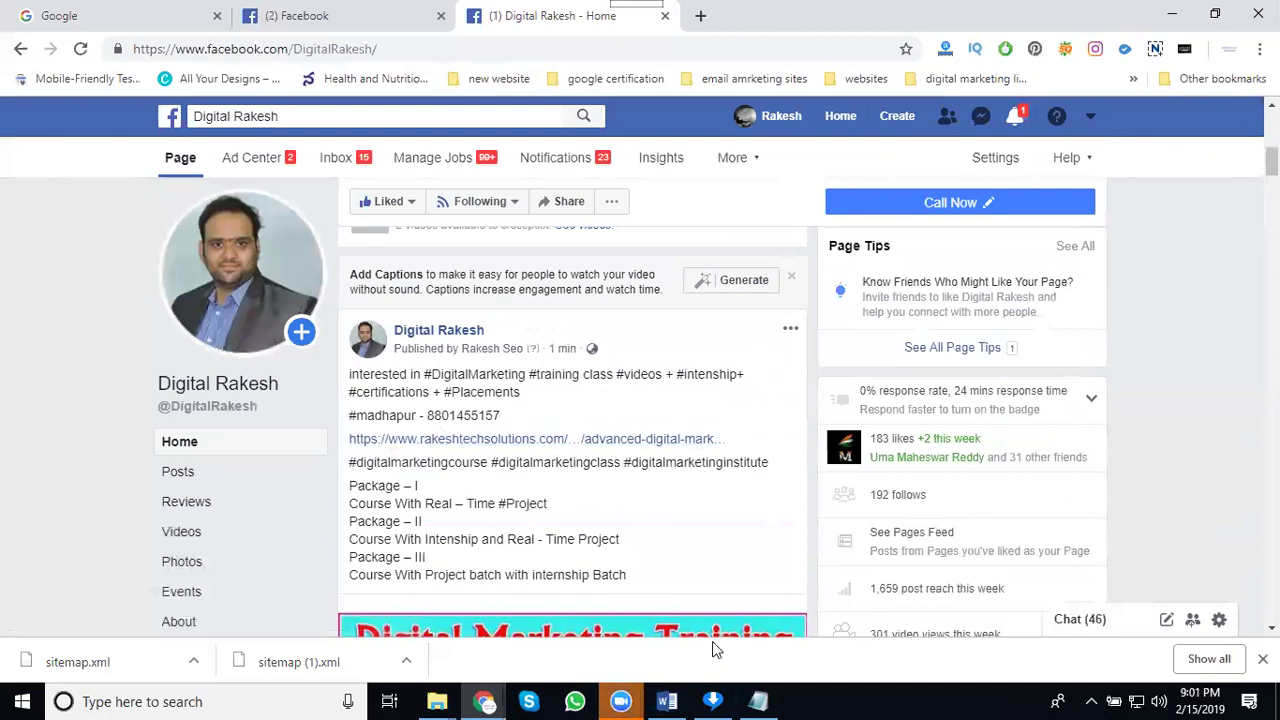
pyautogui.click(757, 701)
pyautogui.scroll(3, 574, 409)
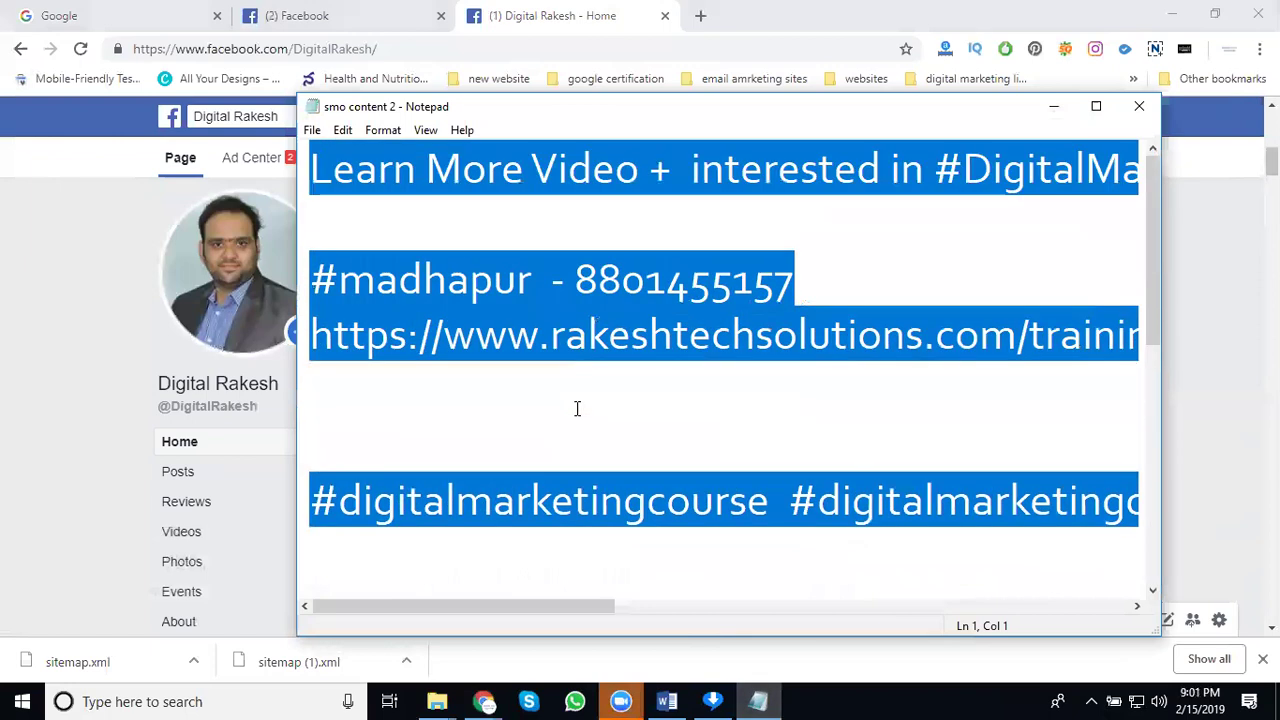
pyautogui.click(357, 200)
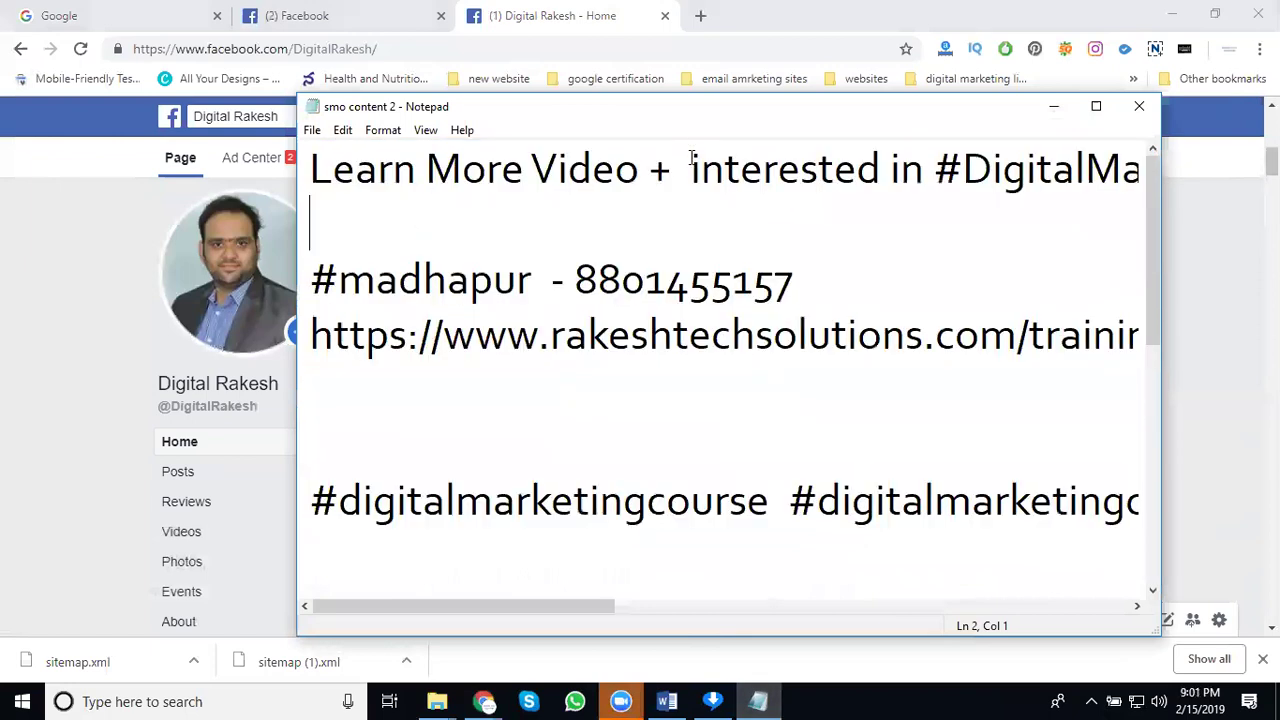
pyautogui.moveTo(689, 163); pyautogui.dragTo(695, 206)
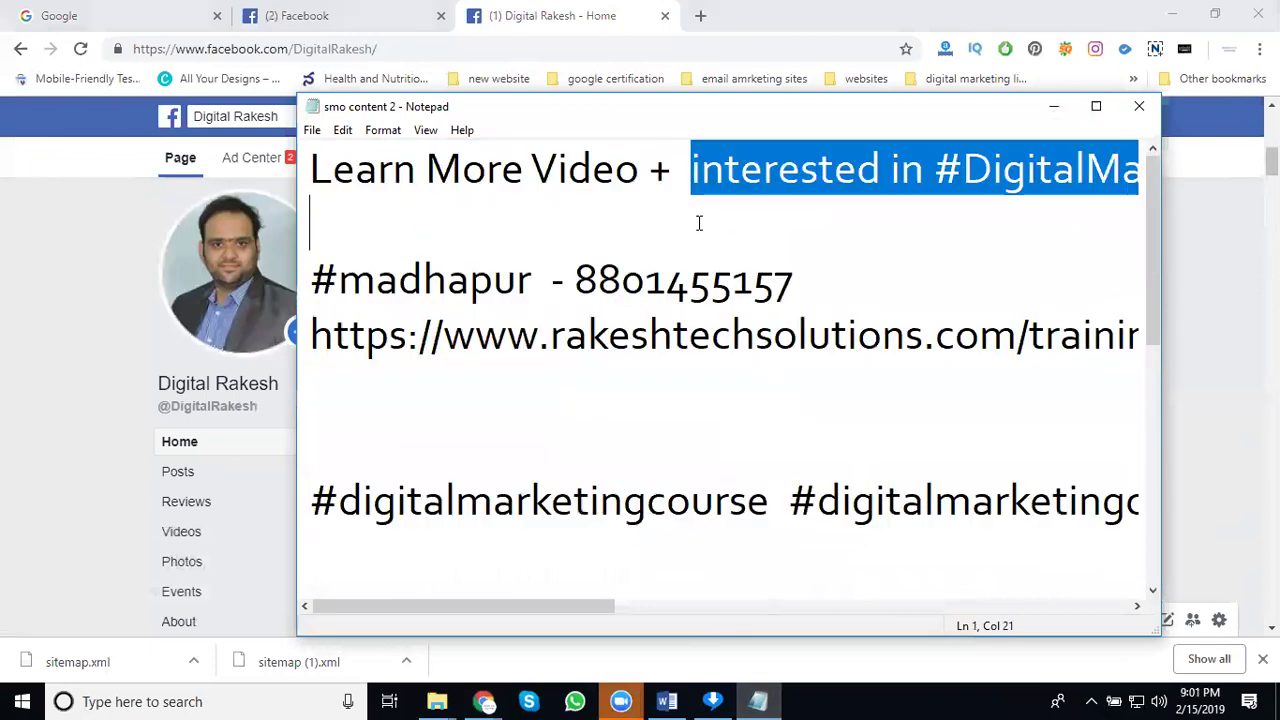
pyautogui.click(1053, 106)
pyautogui.scroll(-7, 654, 350)
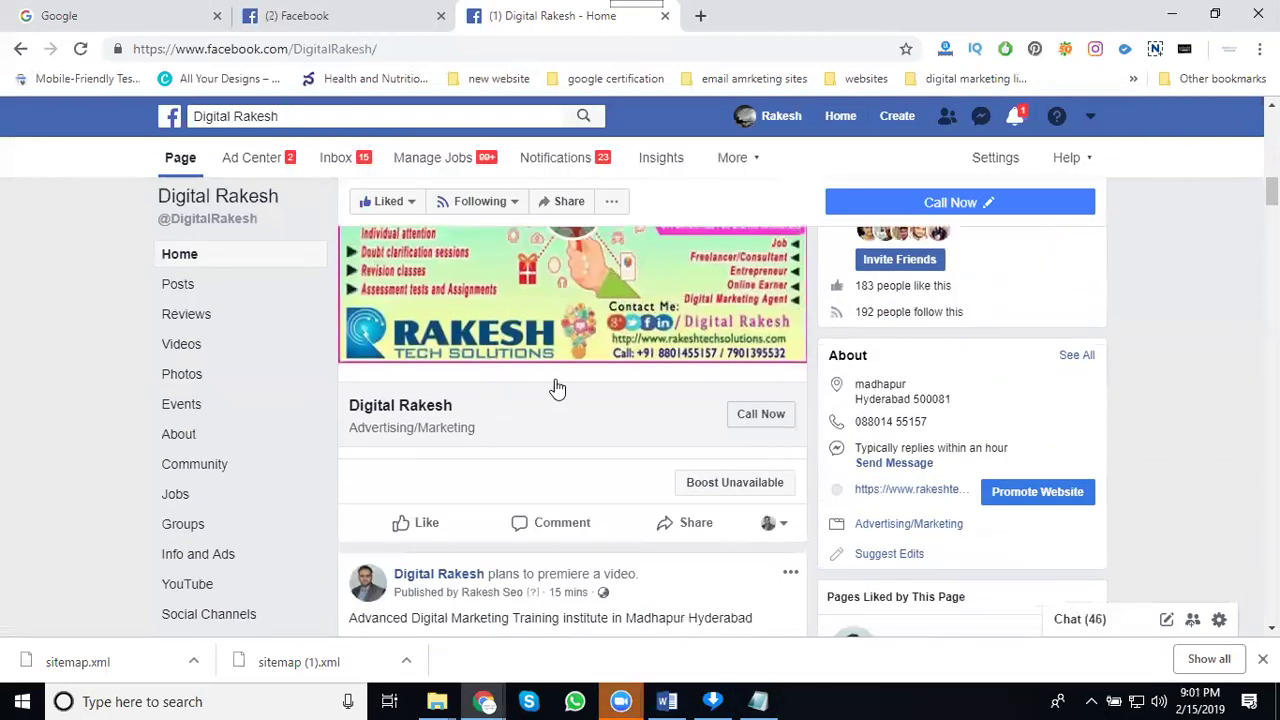
pyautogui.click(688, 531)
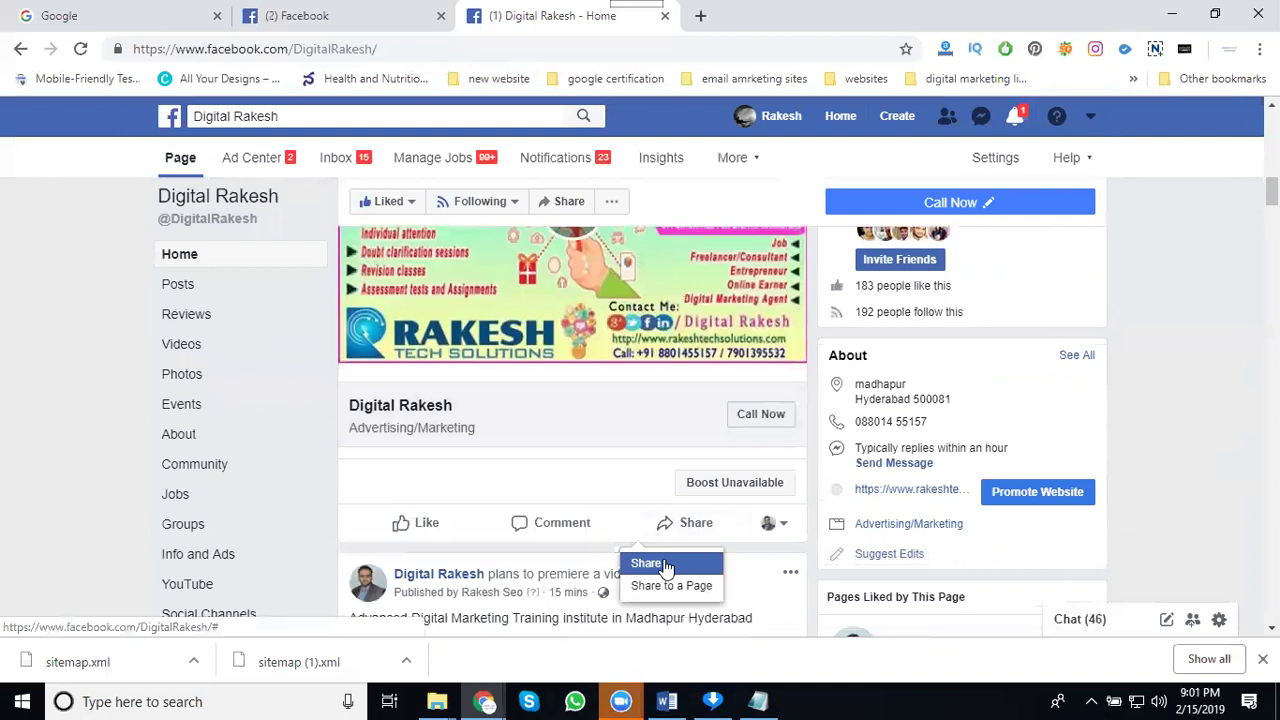
pyautogui.click(666, 566)
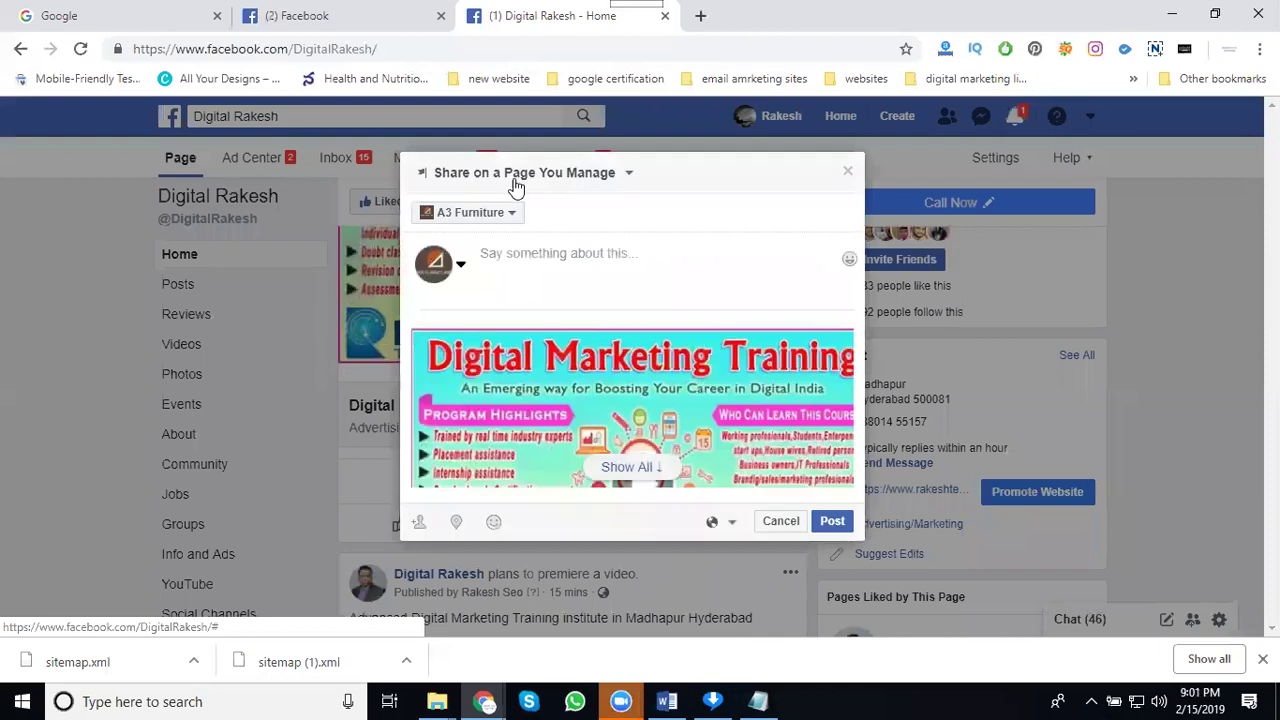
pyautogui.click(516, 176)
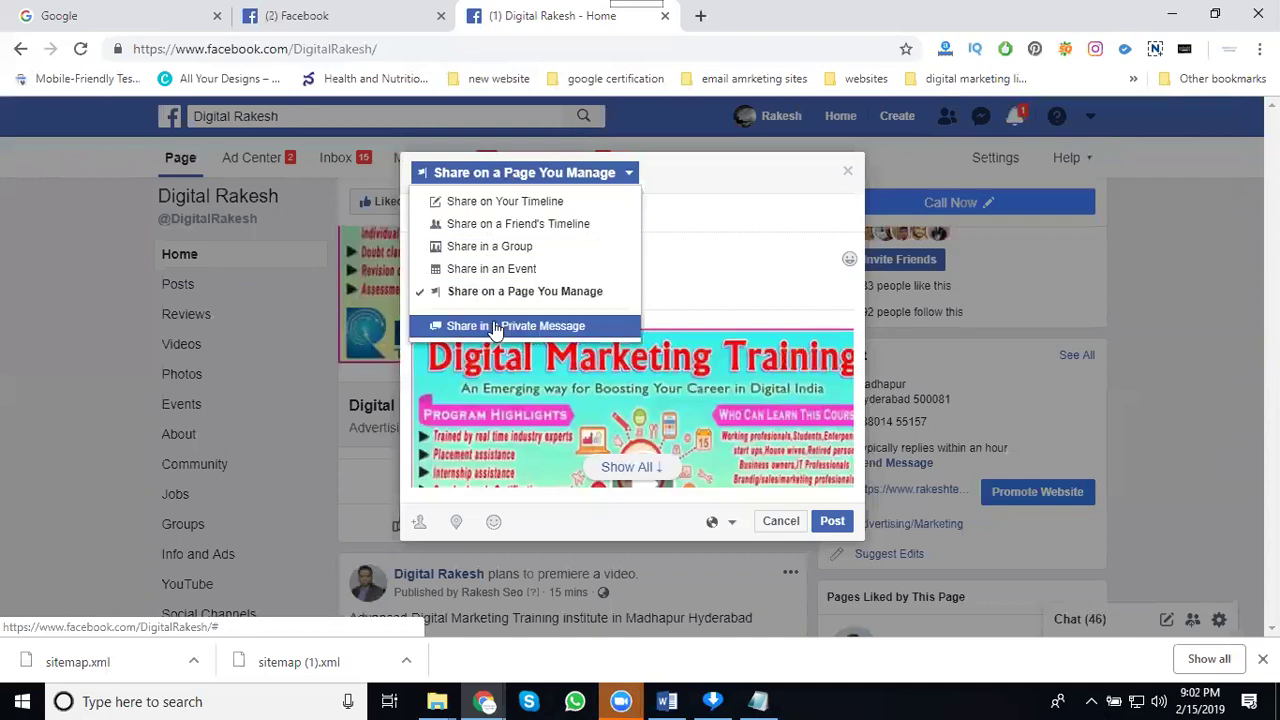
pyautogui.click(725, 241)
pyautogui.click(848, 173)
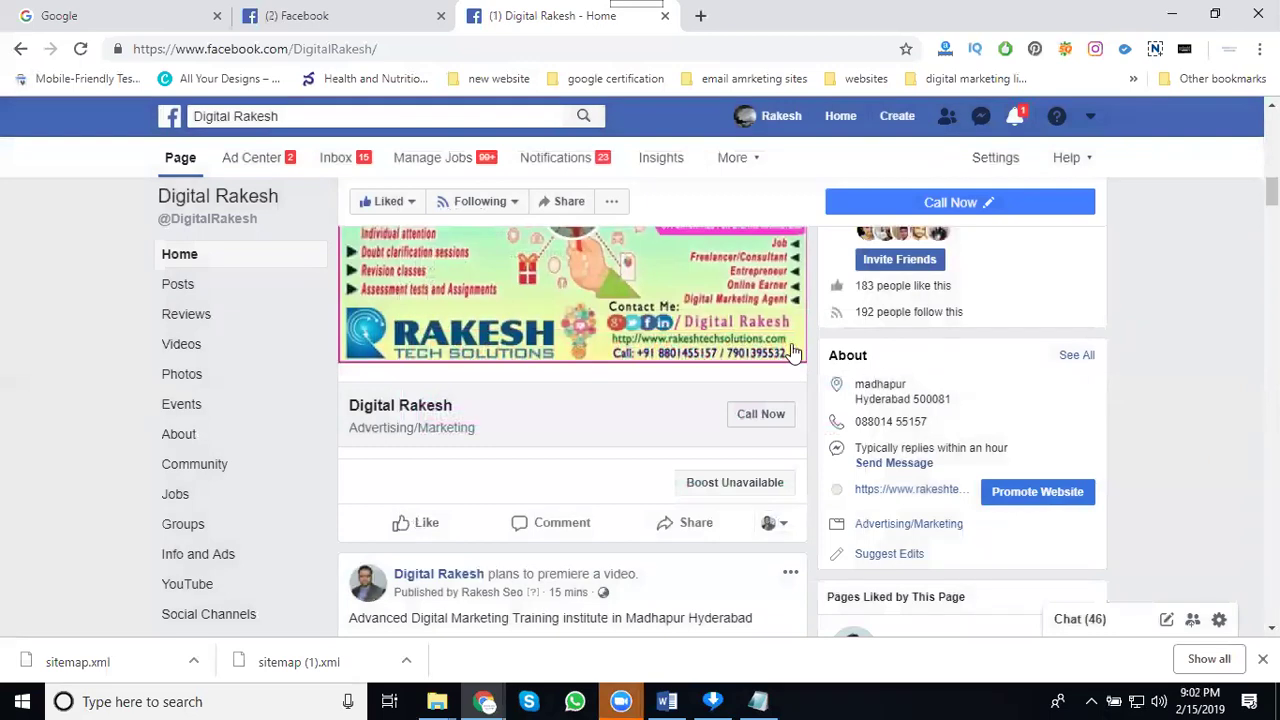
# Edit the video post and title it 'Digital Marketing Training Course in Madhapur Class room and online'
pyautogui.scroll(1, 790, 345)
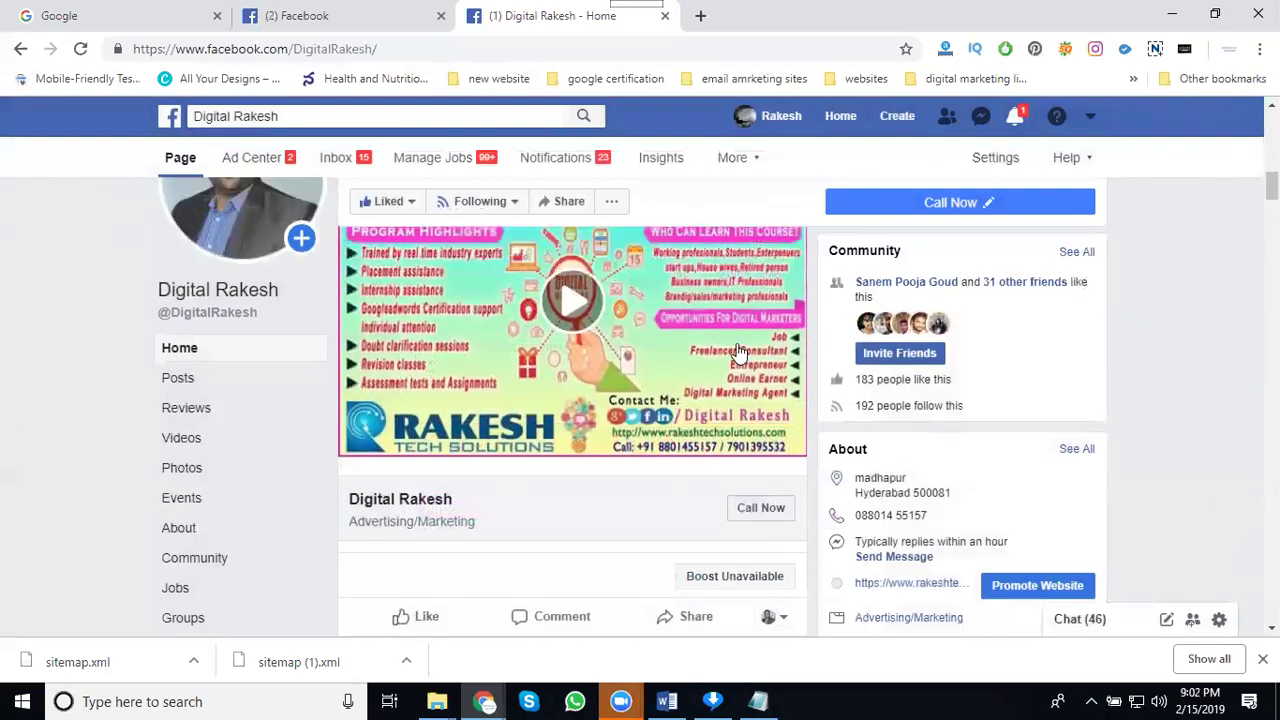
pyautogui.scroll(2, 737, 352)
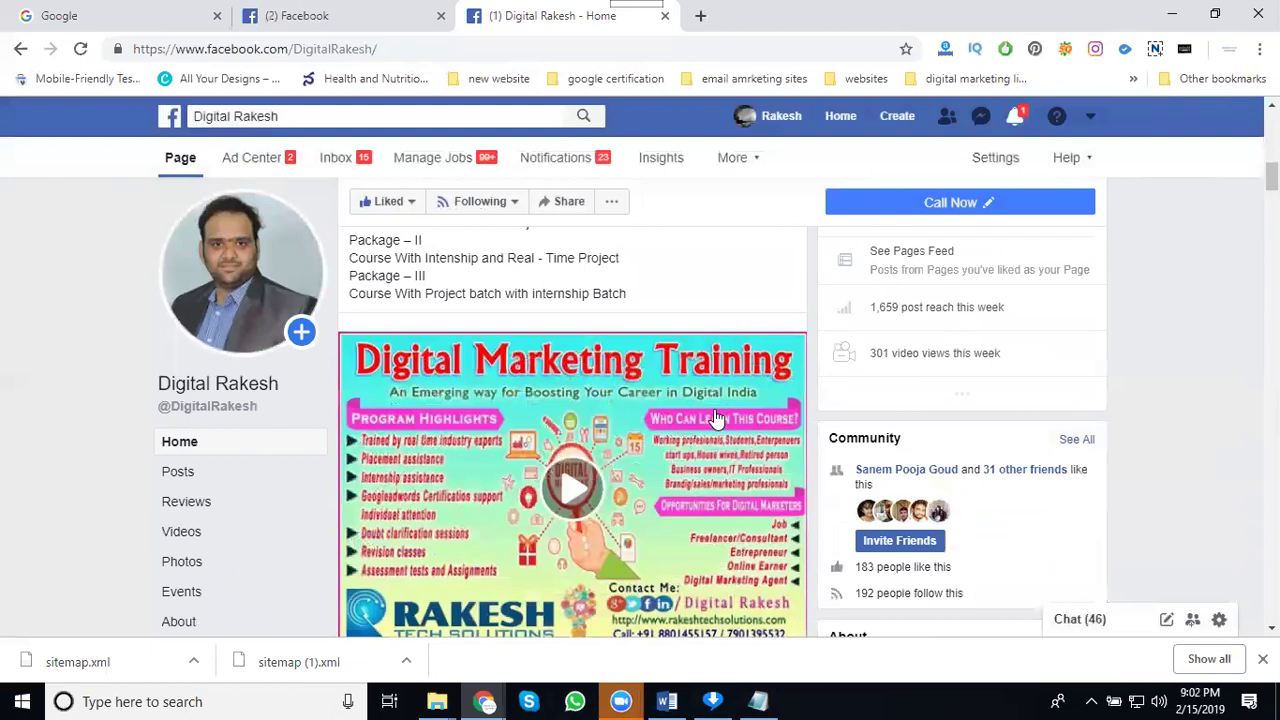
pyautogui.scroll(1, 720, 412)
pyautogui.scroll(2, 789, 313)
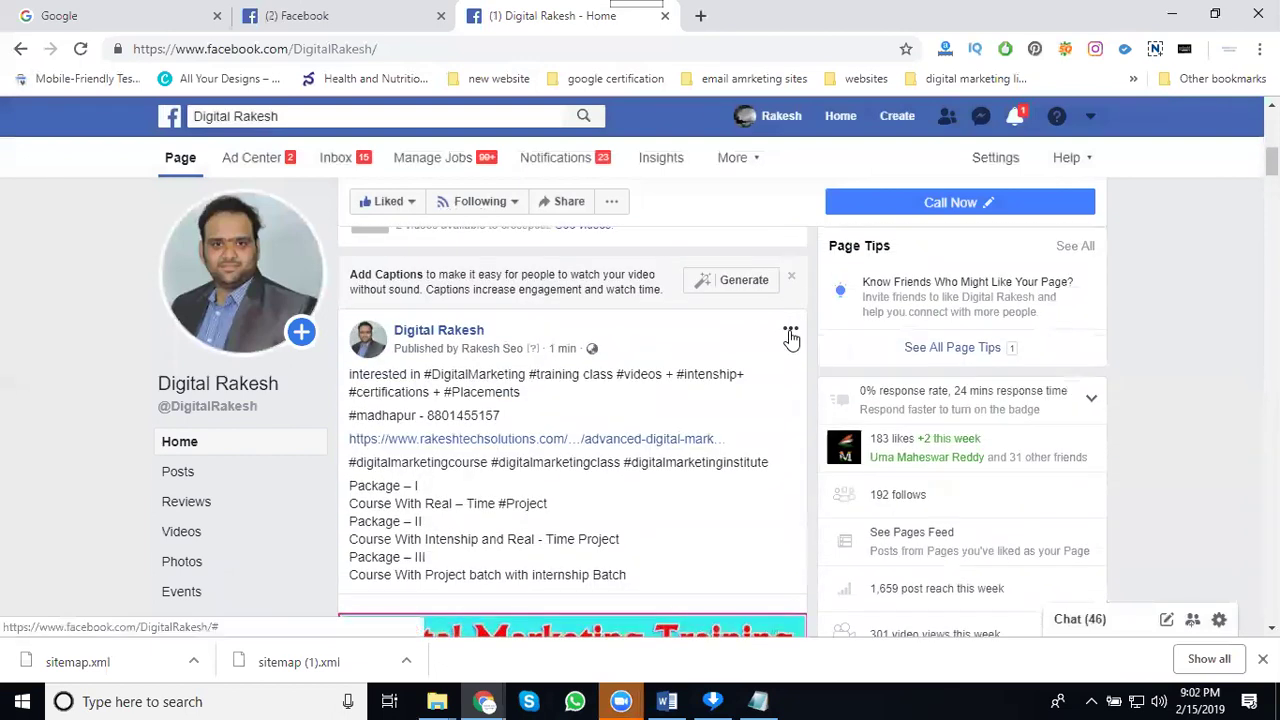
pyautogui.click(790, 334)
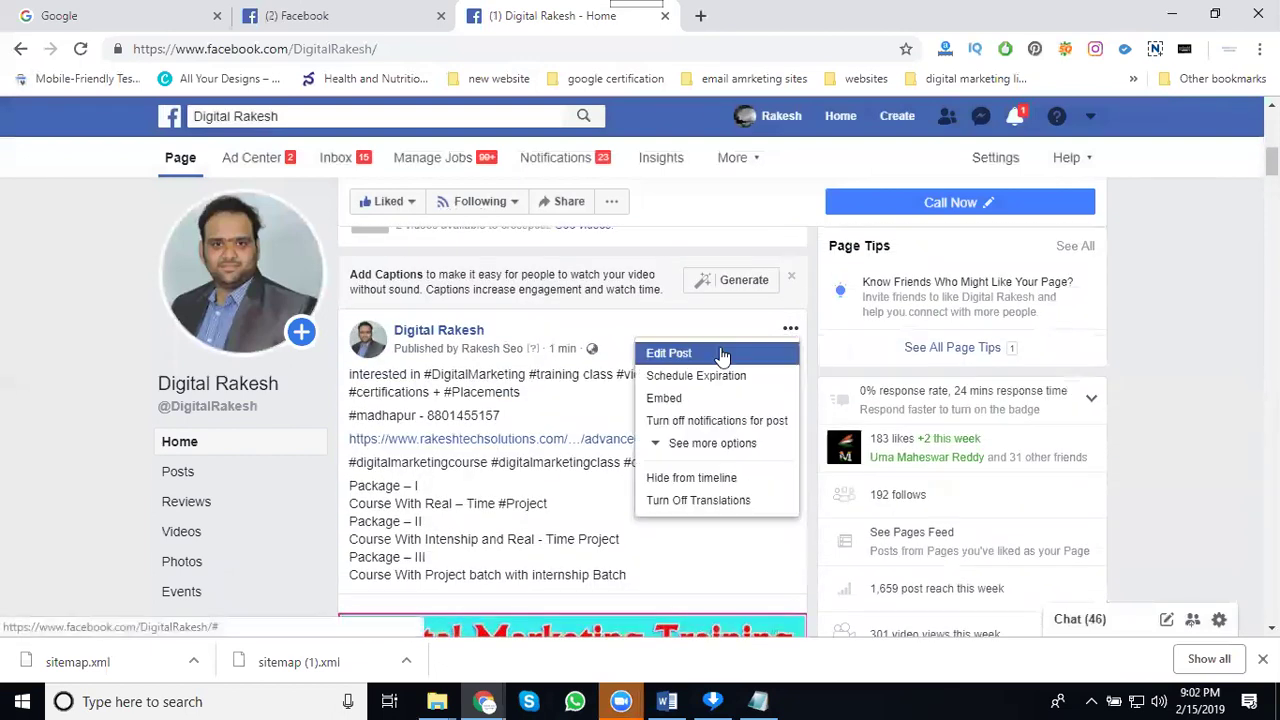
pyautogui.click(722, 356)
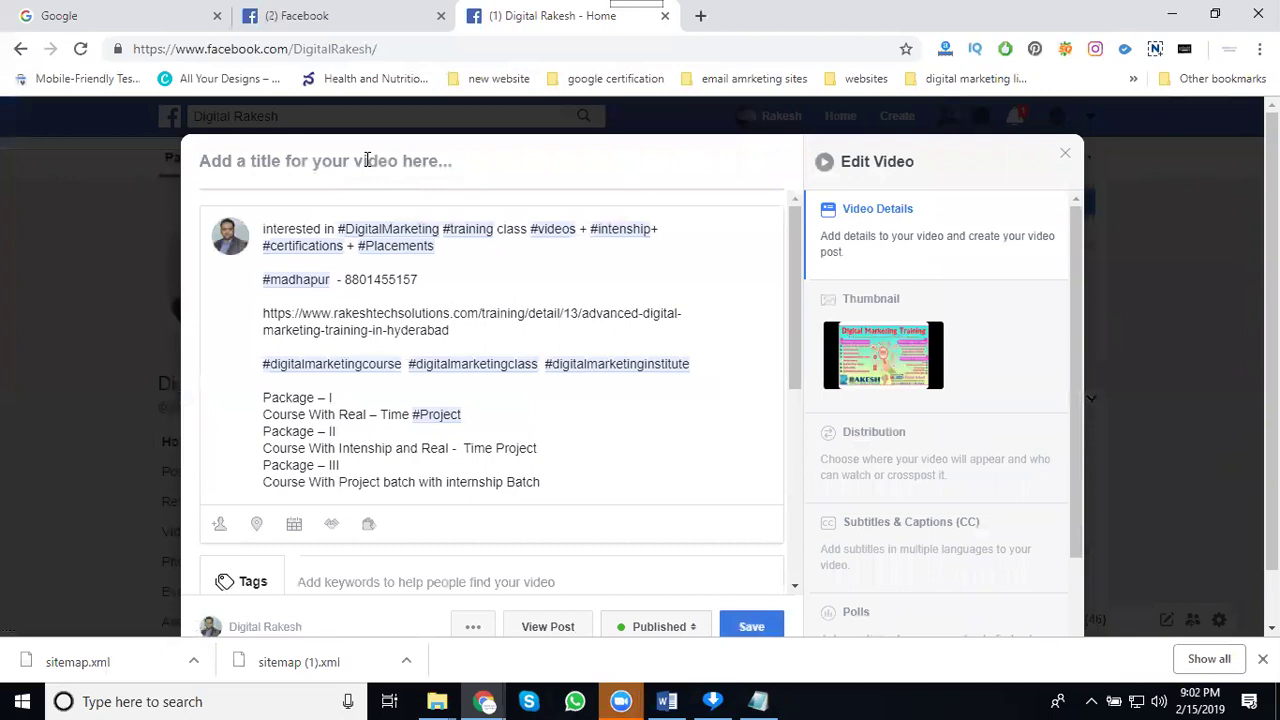
pyautogui.write('Di')
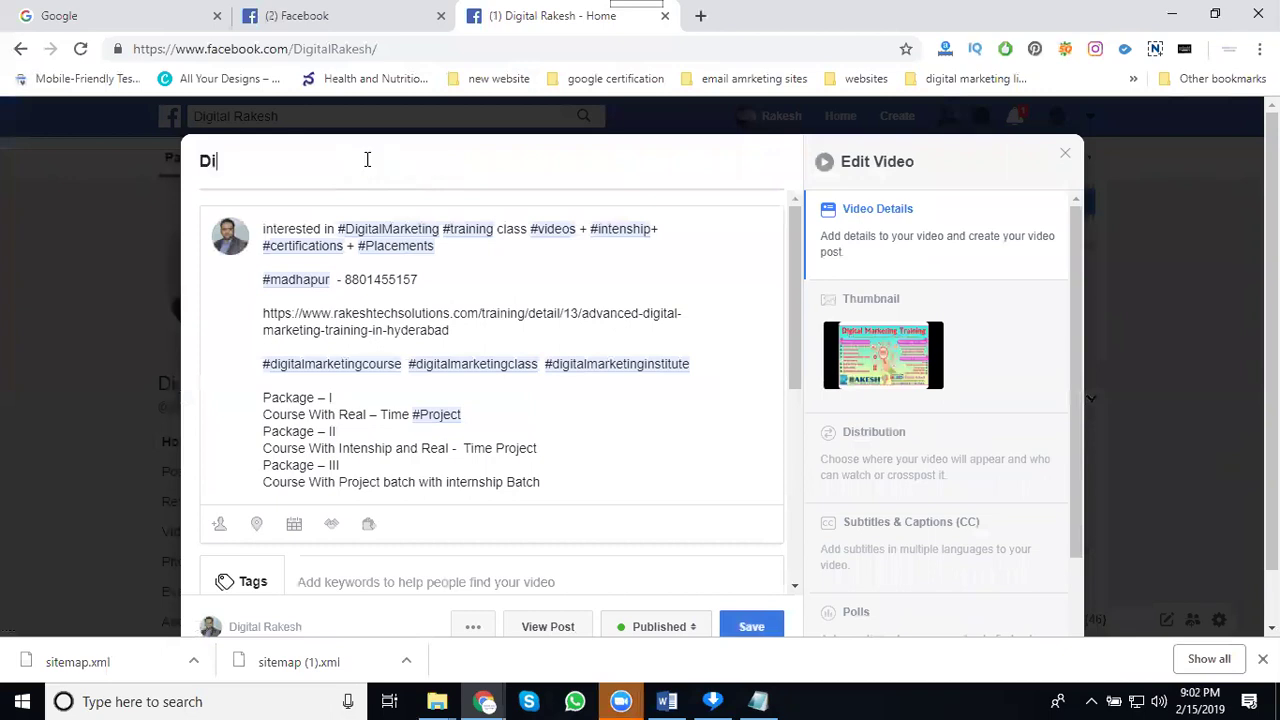
pyautogui.write('gital Marketin')
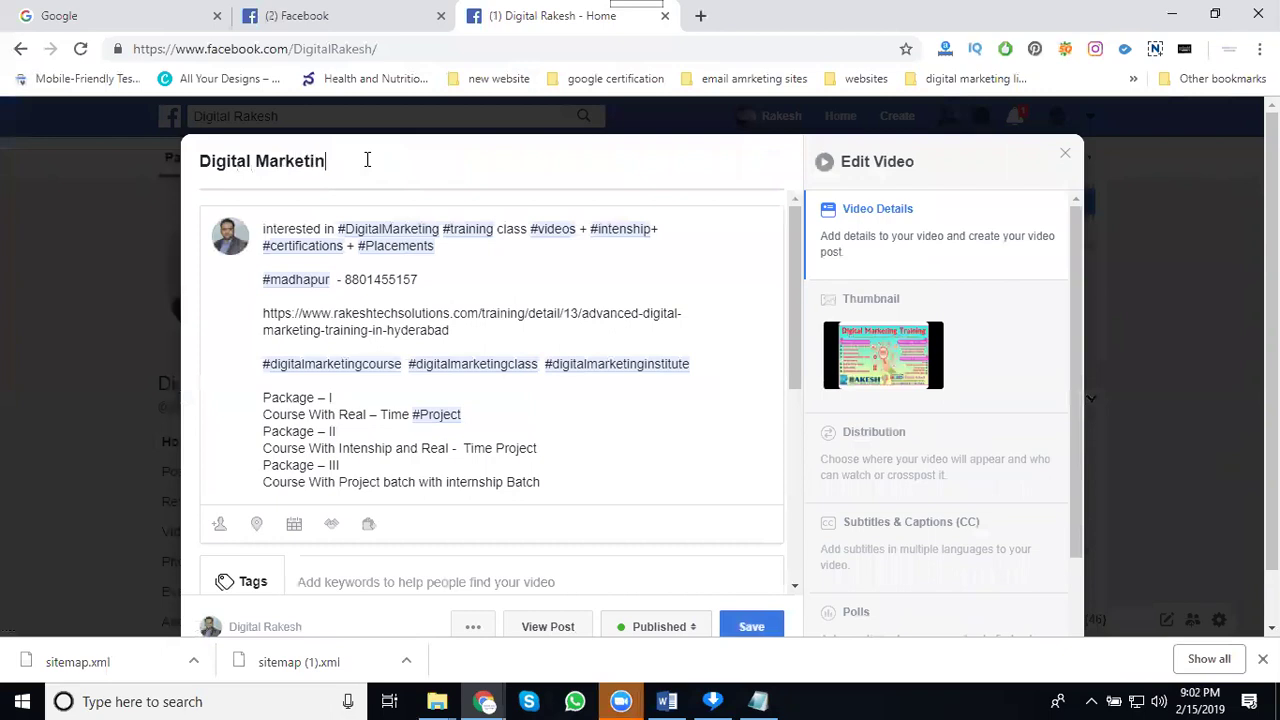
pyautogui.write('g Training Course in Madhap')
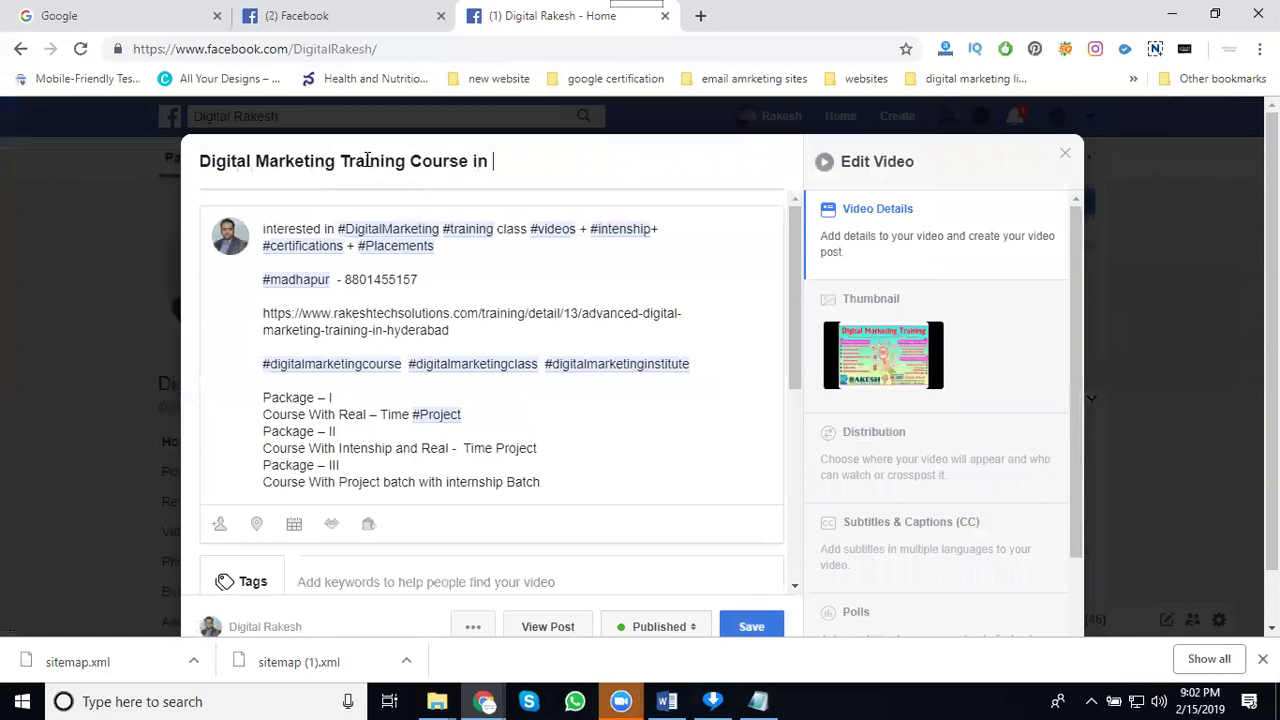
pyautogui.write('u')
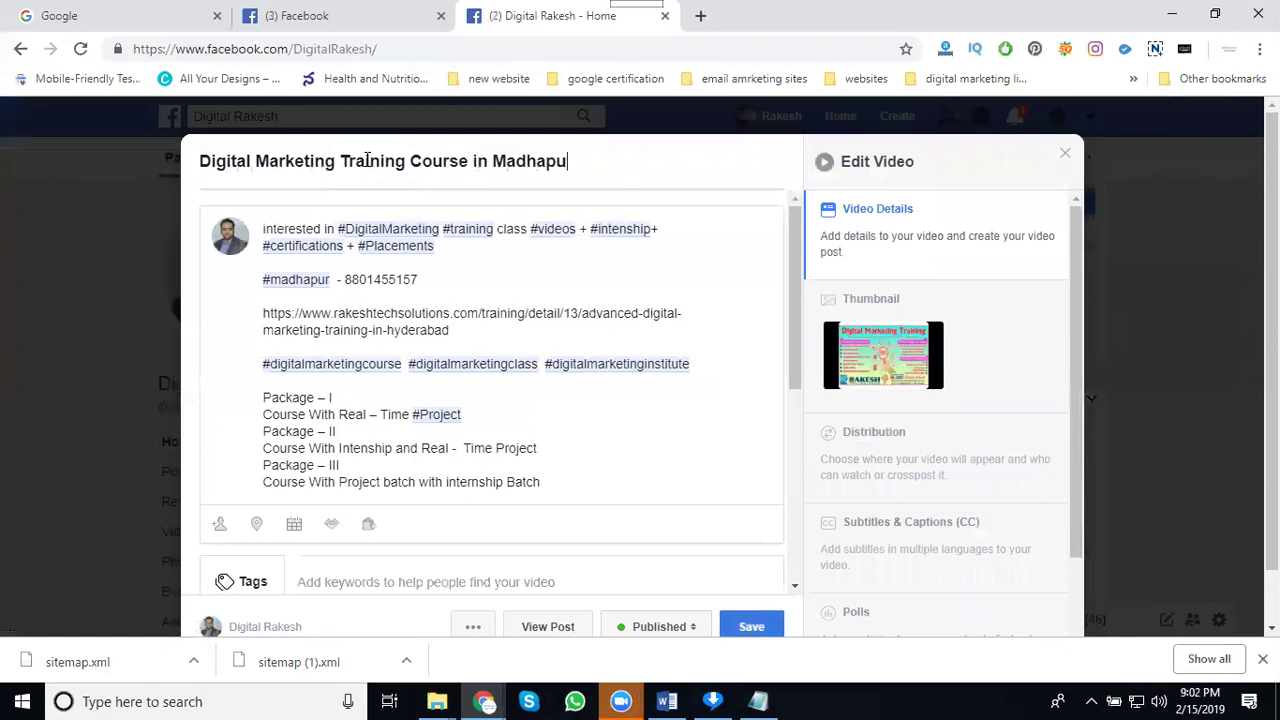
pyautogui.write('r Class ')
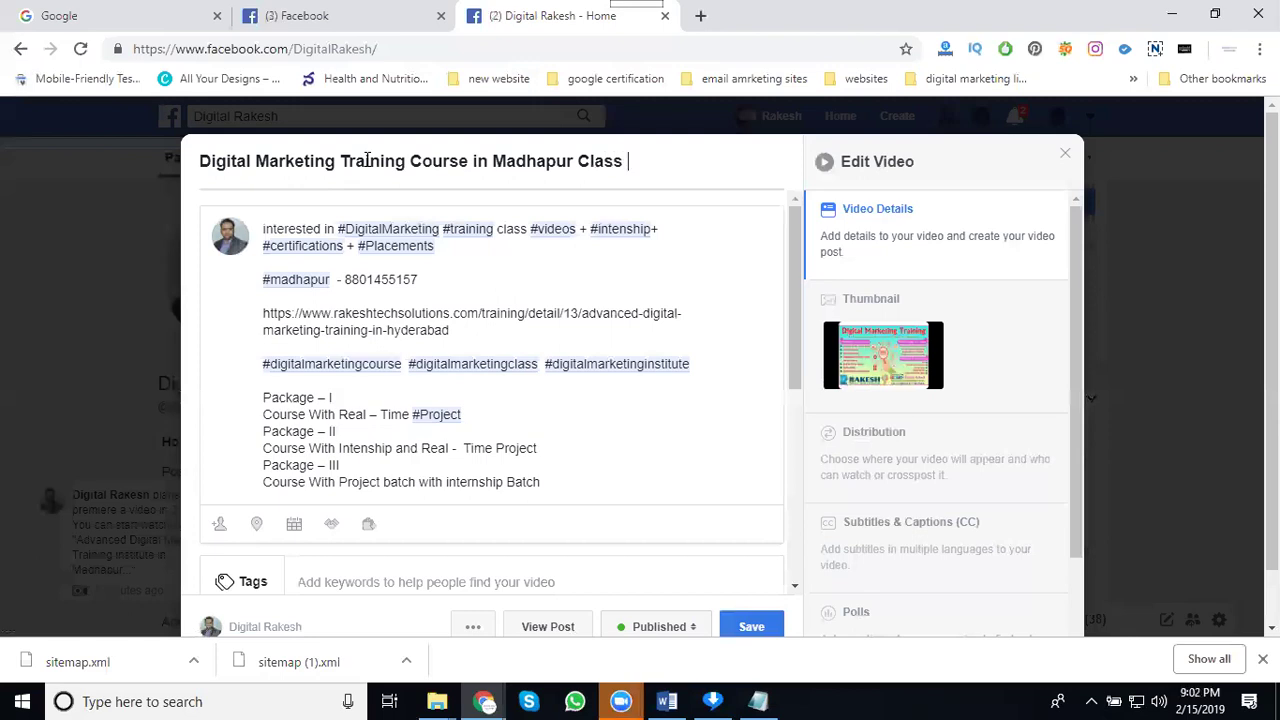
pyautogui.write('room and online')
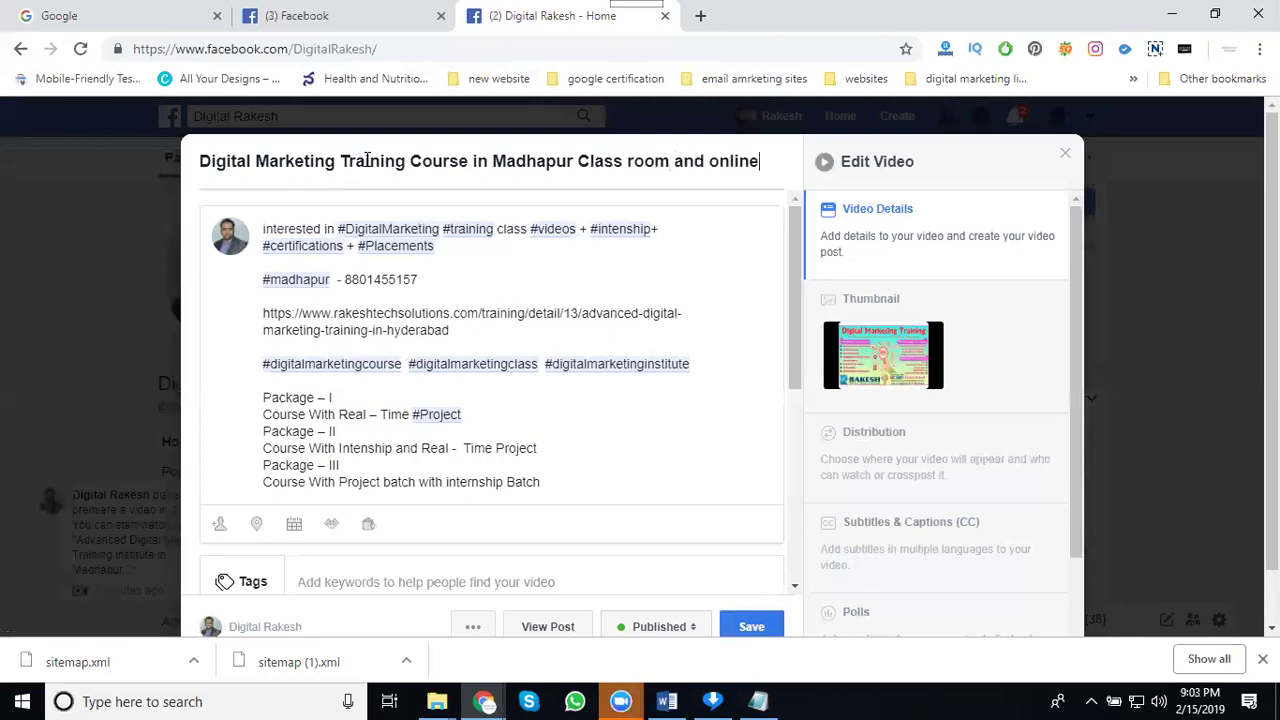
# Add the copied title and 'digital marketing' as tags, and choose the Digital Marketing Training playlist
pyautogui.hotkey('ctrl', 'a')
pyautogui.hotkey('ctrl', 'c')
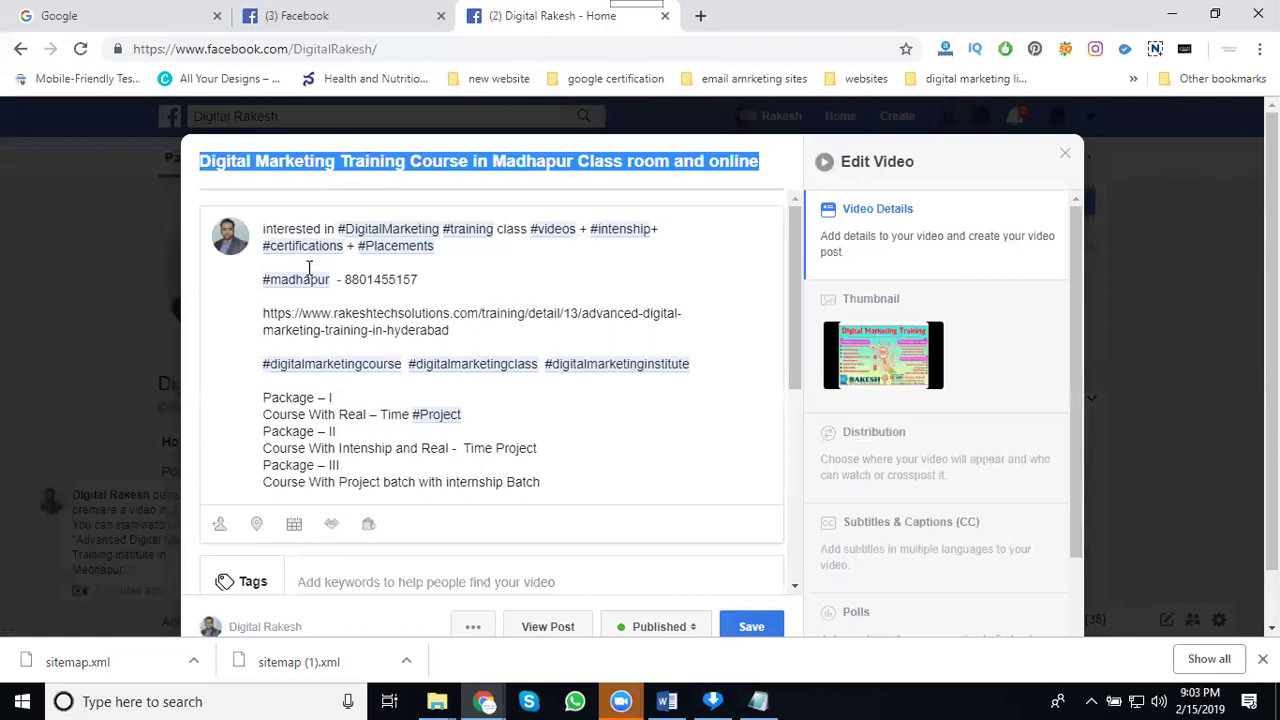
pyautogui.scroll(-2, 310, 268)
pyautogui.scroll(-1, 343, 395)
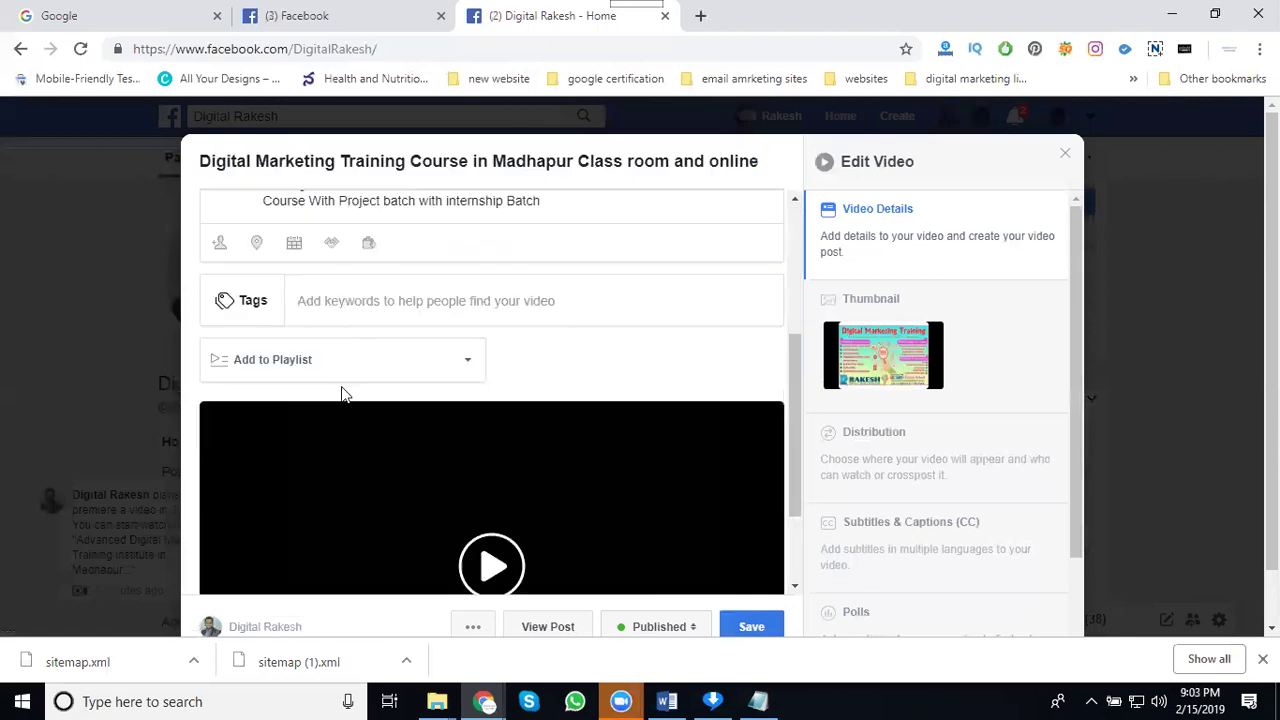
pyautogui.click(362, 305)
pyautogui.hotkey('ctrl', 'v')
pyautogui.press('Return')
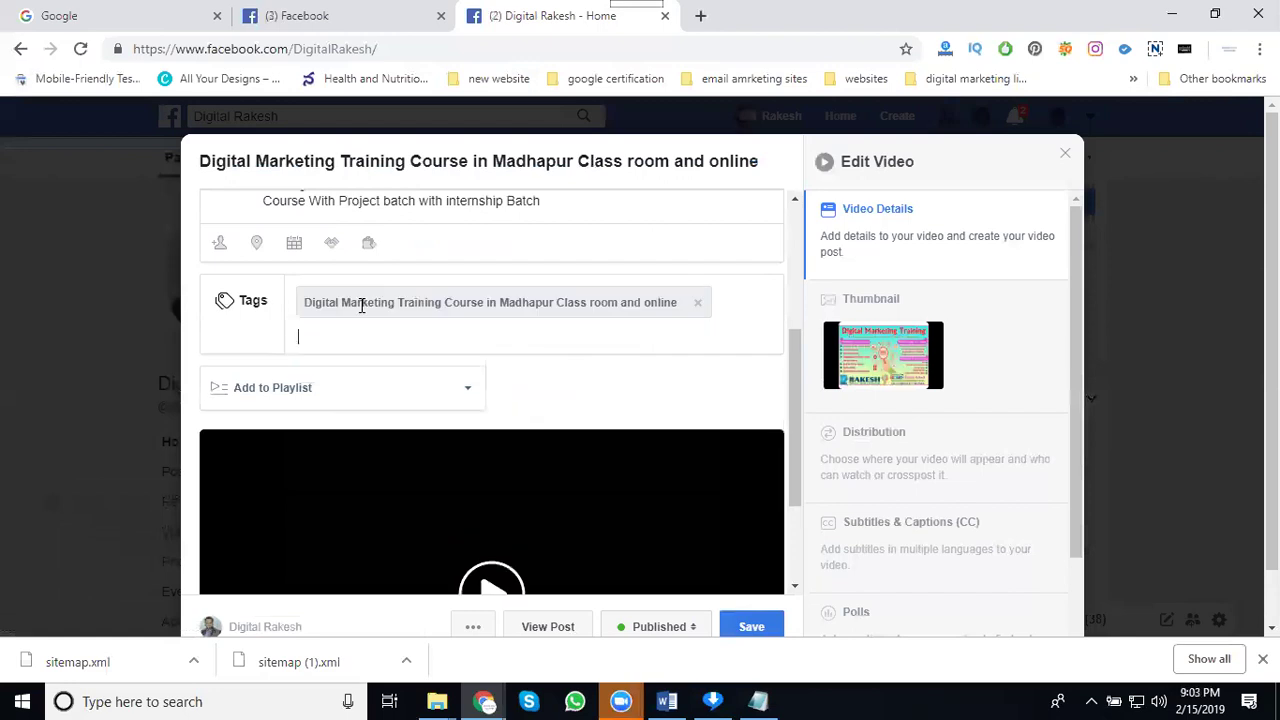
pyautogui.write('di')
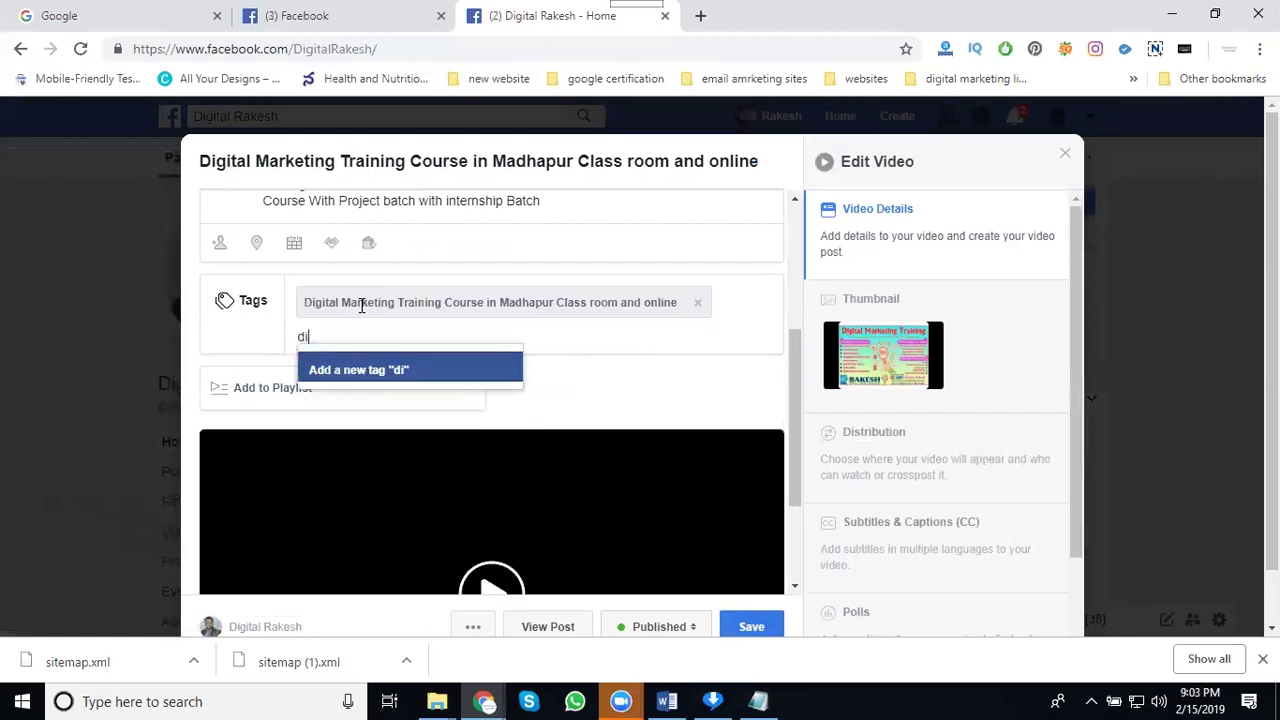
pyautogui.write('gital marketing')
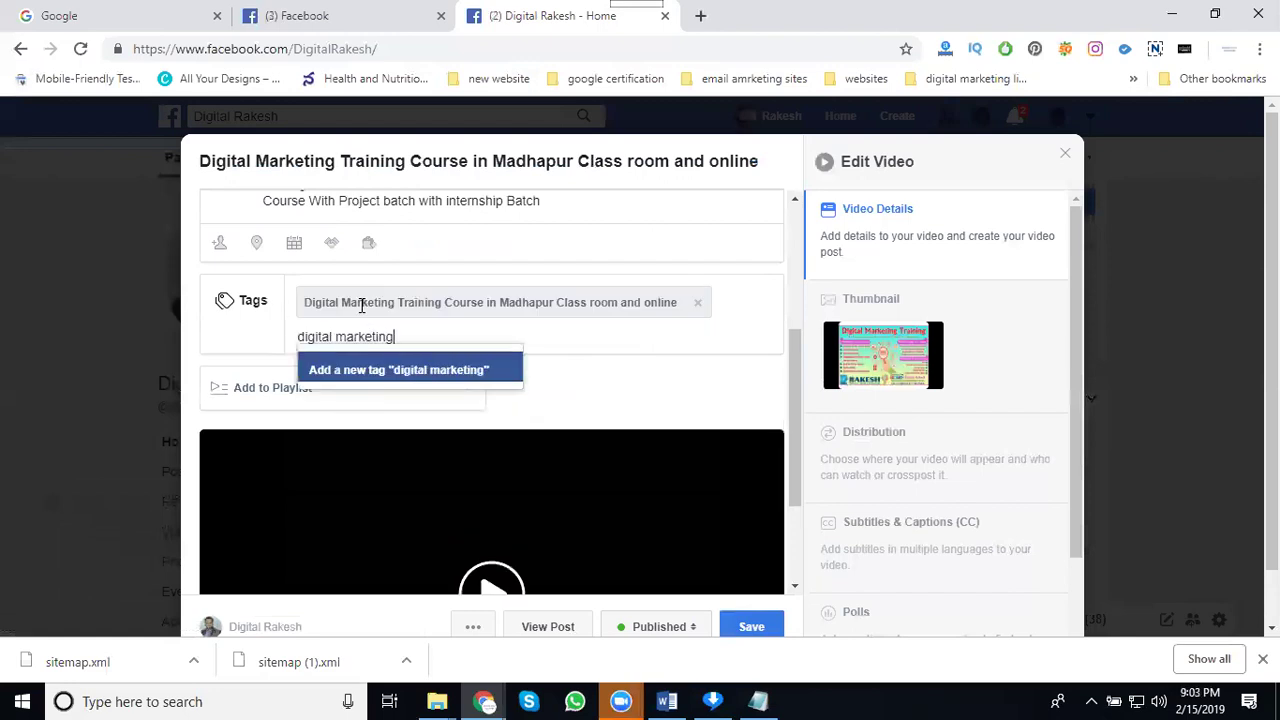
pyautogui.press('Return')
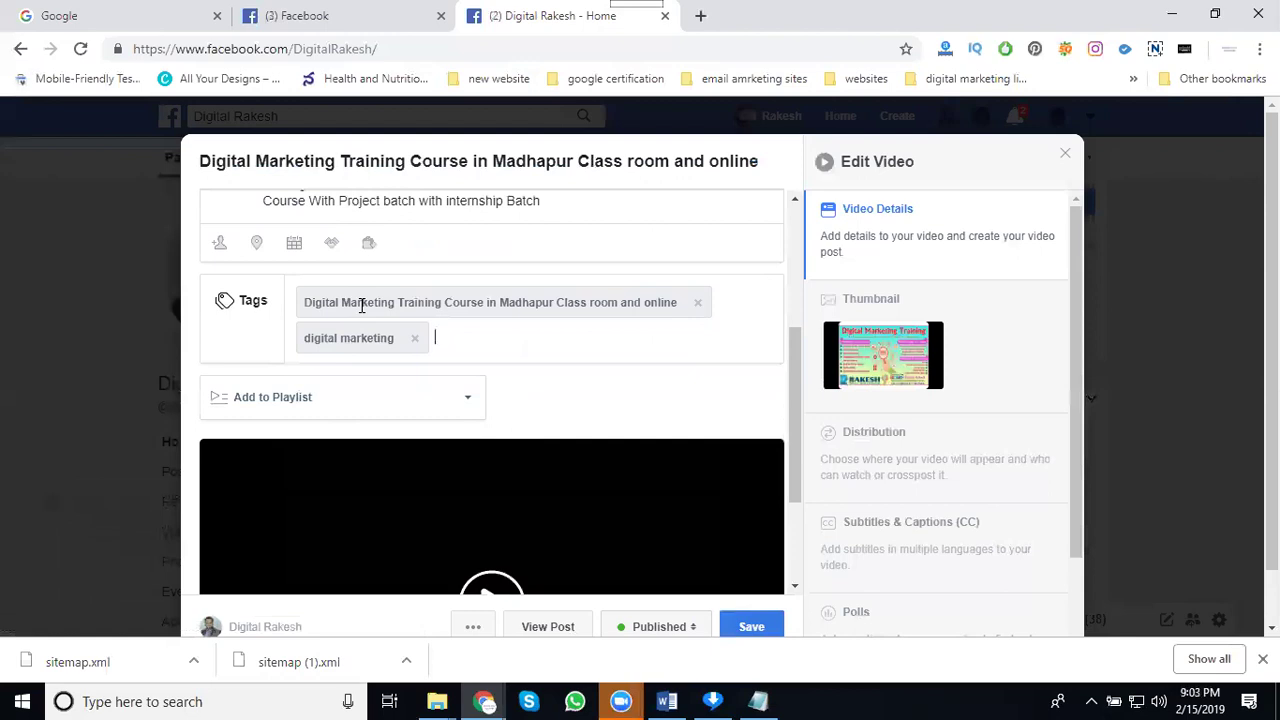
pyautogui.click(267, 397)
pyautogui.click(296, 437)
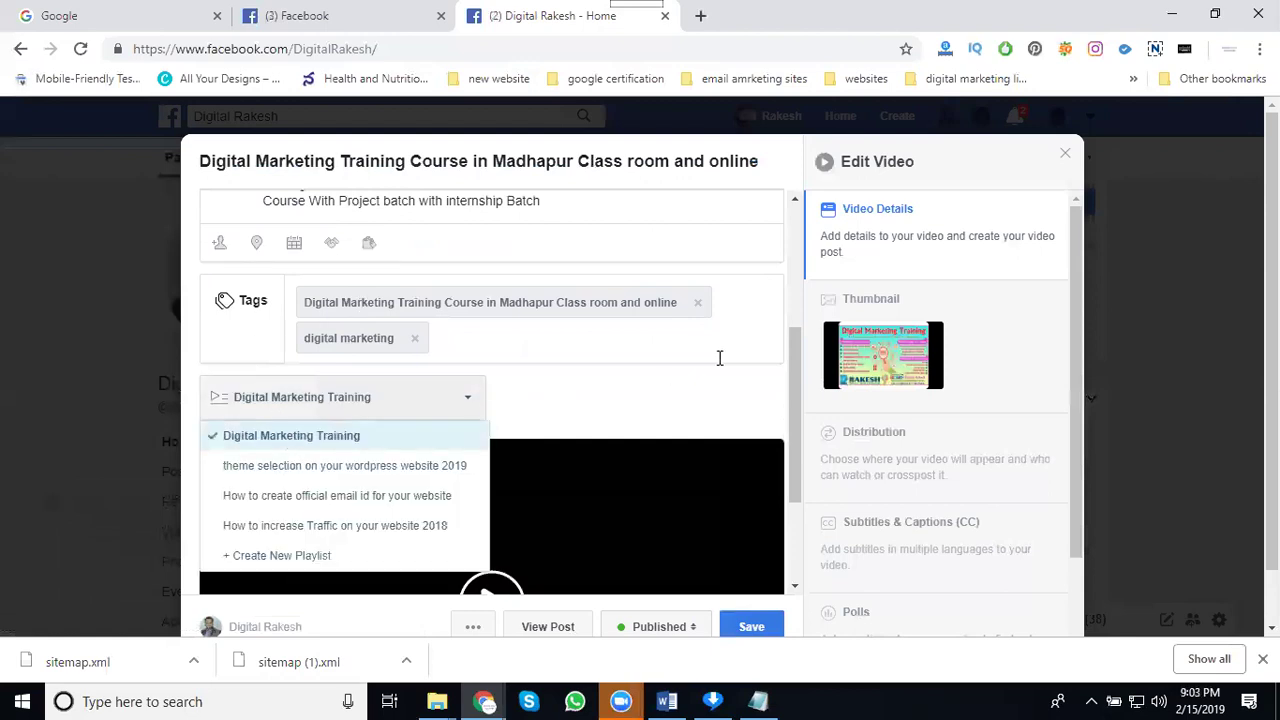
# Set the custom thumbnail to the Advanced Digital Marketing Training image and save the video edits
pyautogui.click(858, 301)
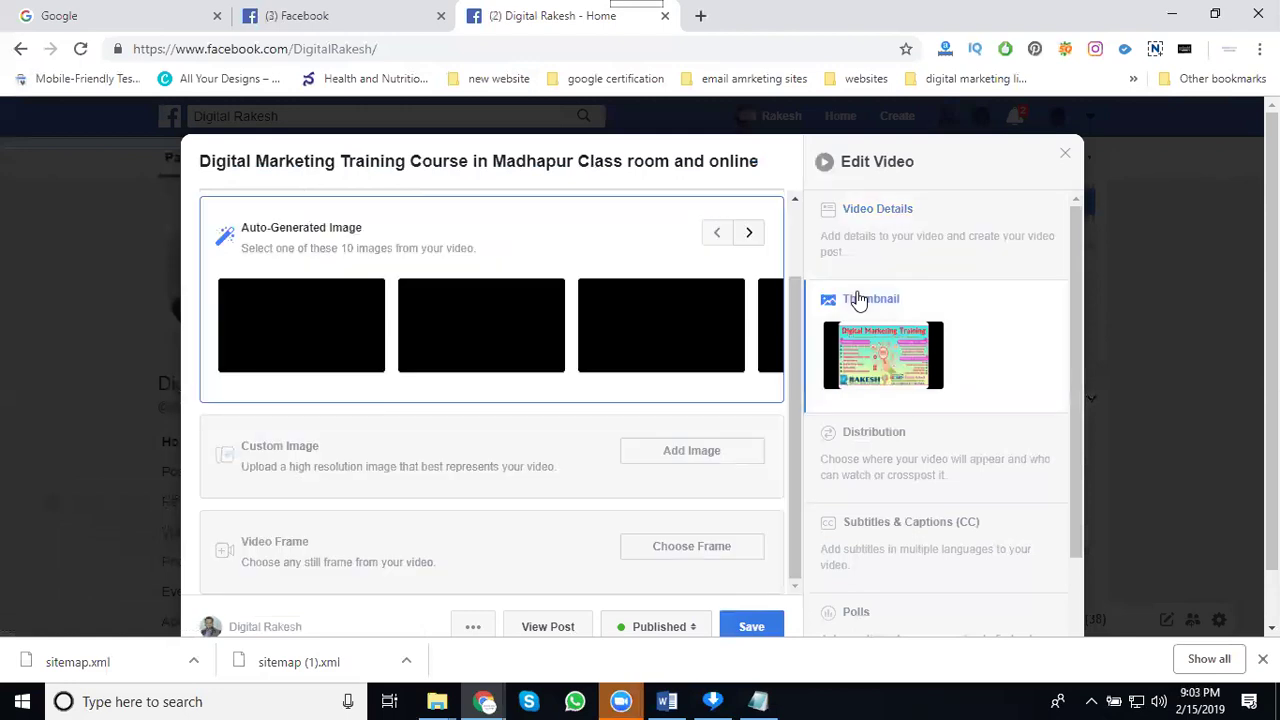
pyautogui.click(711, 451)
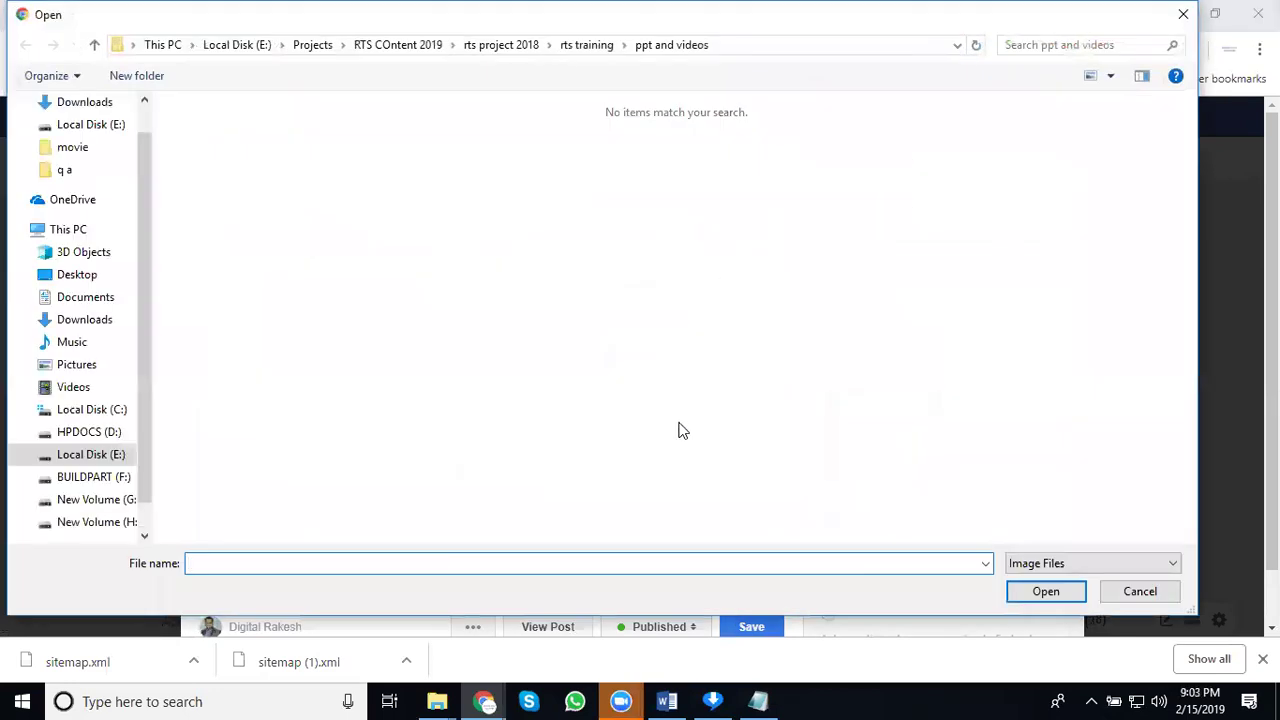
pyautogui.click(580, 46)
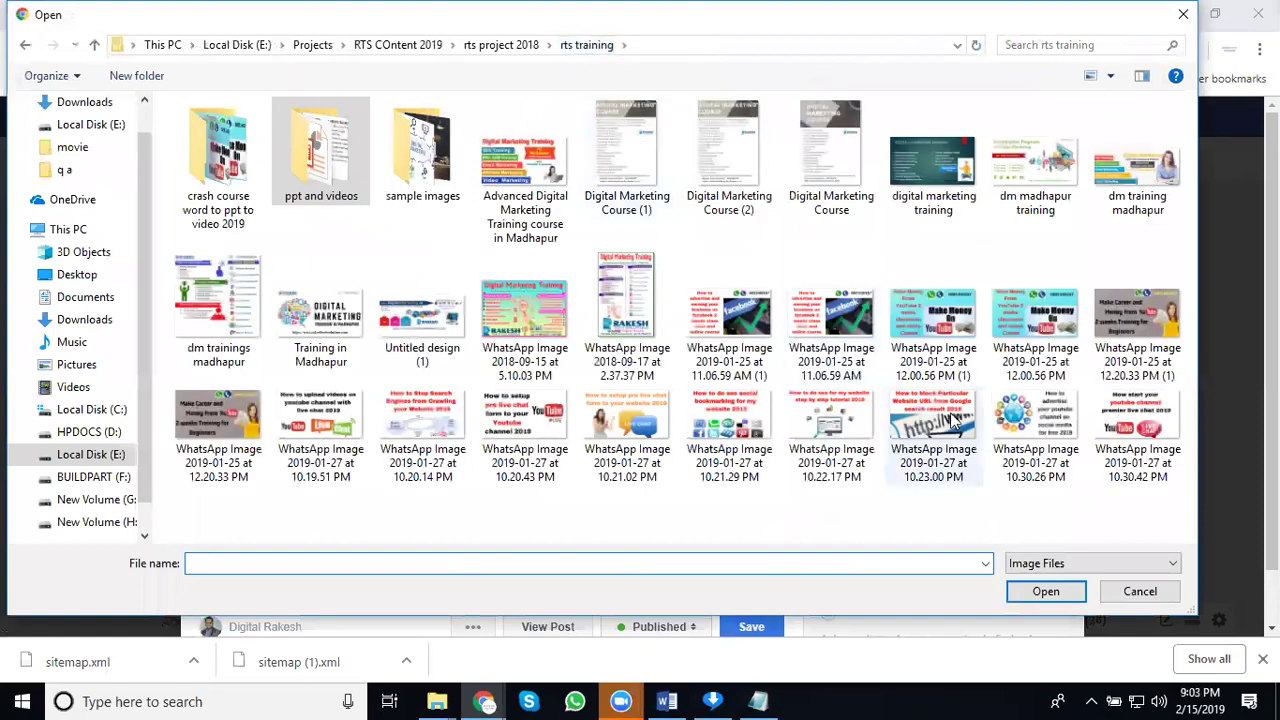
pyautogui.click(515, 45)
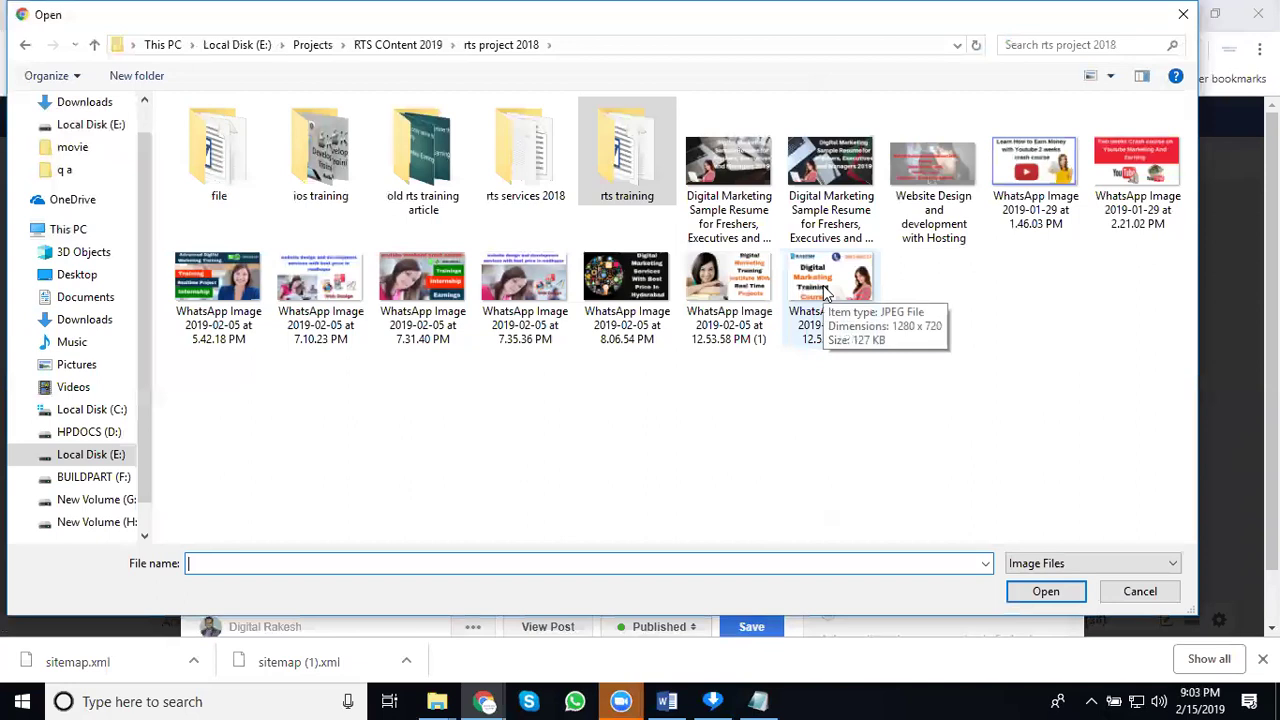
pyautogui.click(451, 311)
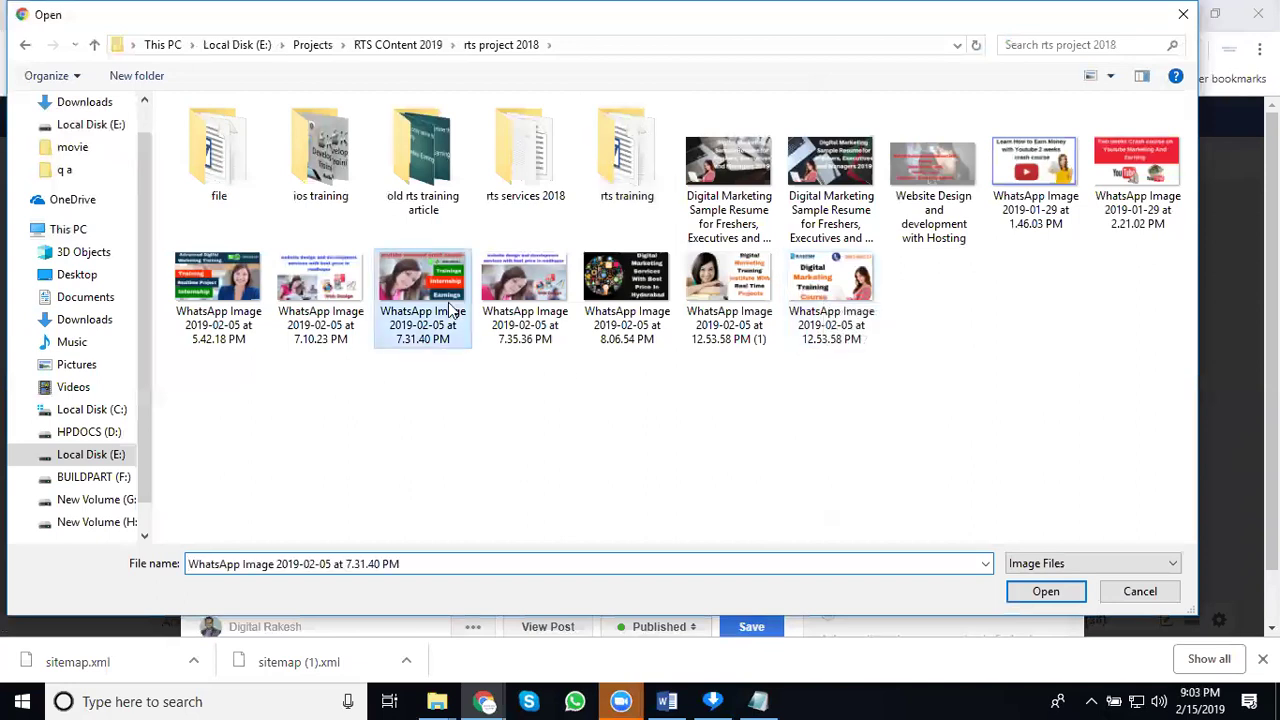
pyautogui.doubleClick(451, 311)
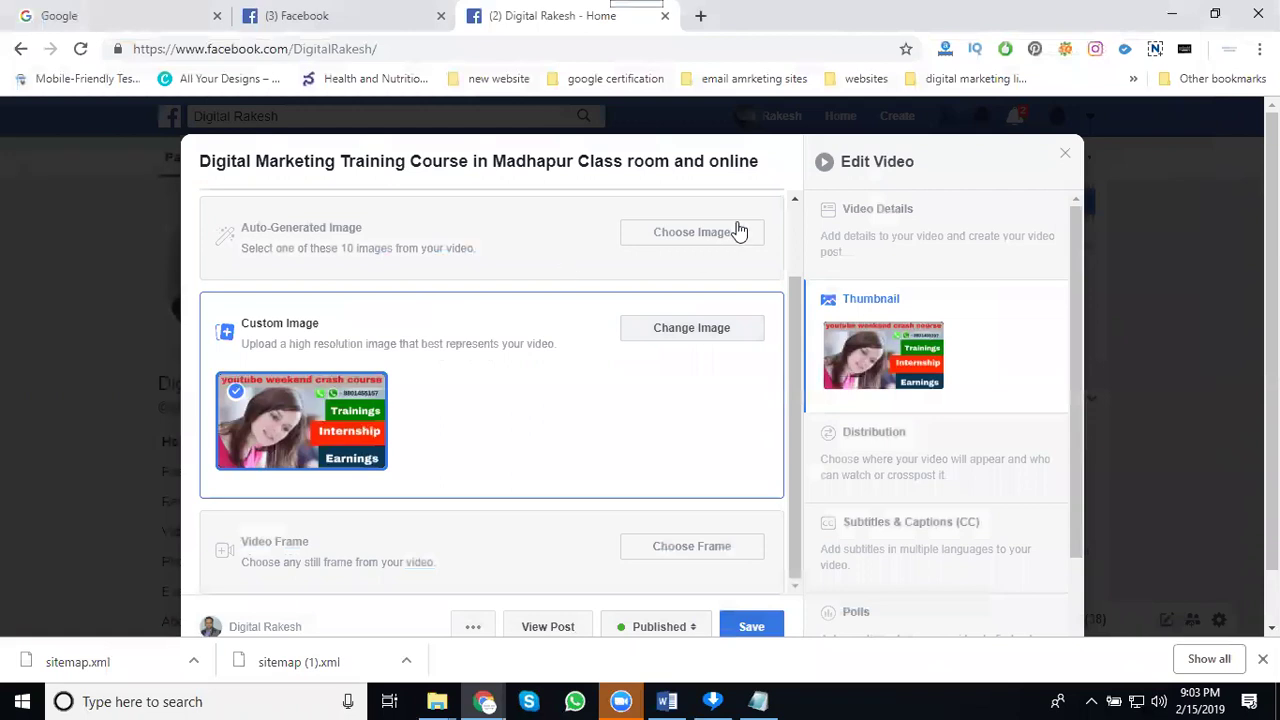
pyautogui.click(700, 328)
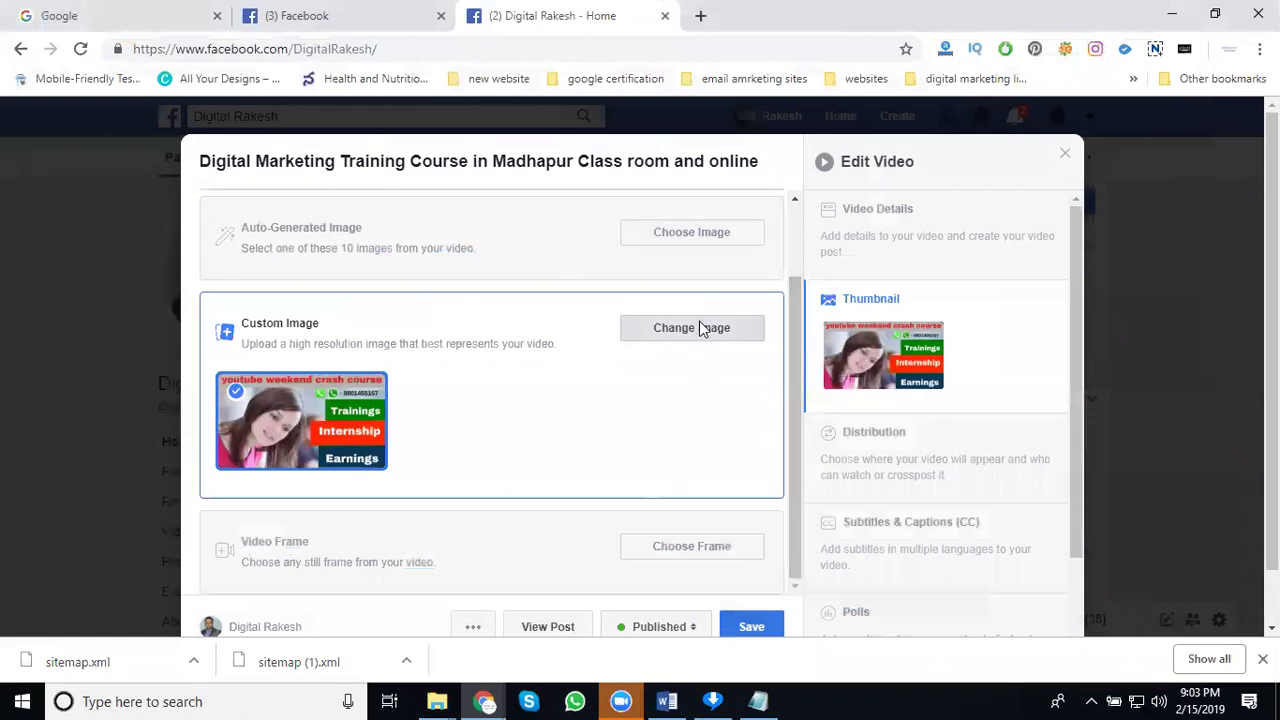
pyautogui.doubleClick(197, 308)
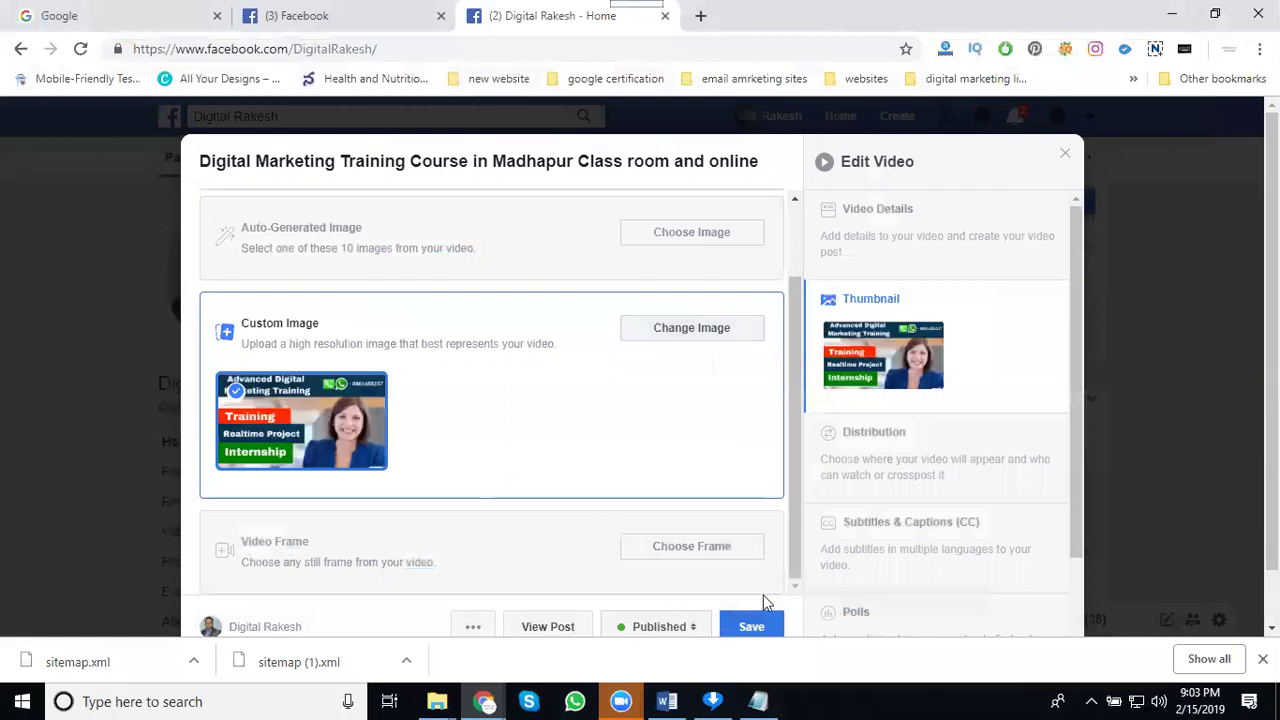
pyautogui.click(752, 627)
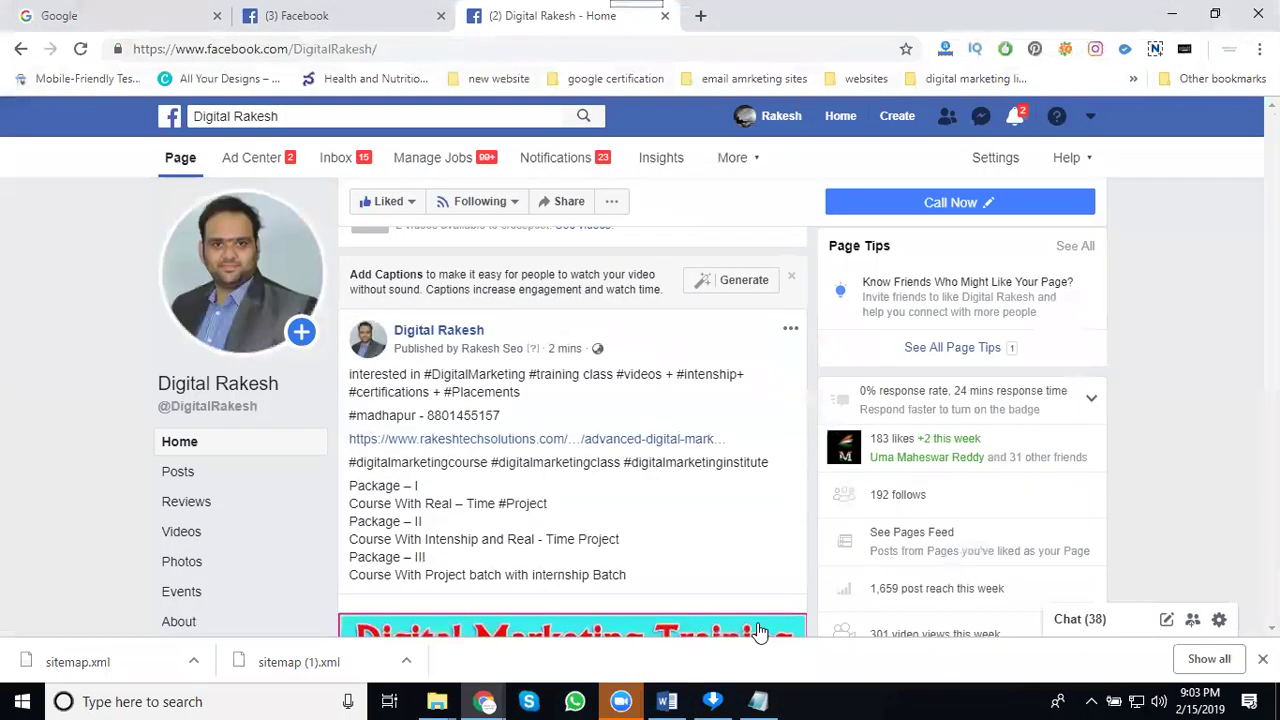
# Select the post's full hashtag caption and bring up the video post's Share menu
pyautogui.scroll(-4, 760, 493)
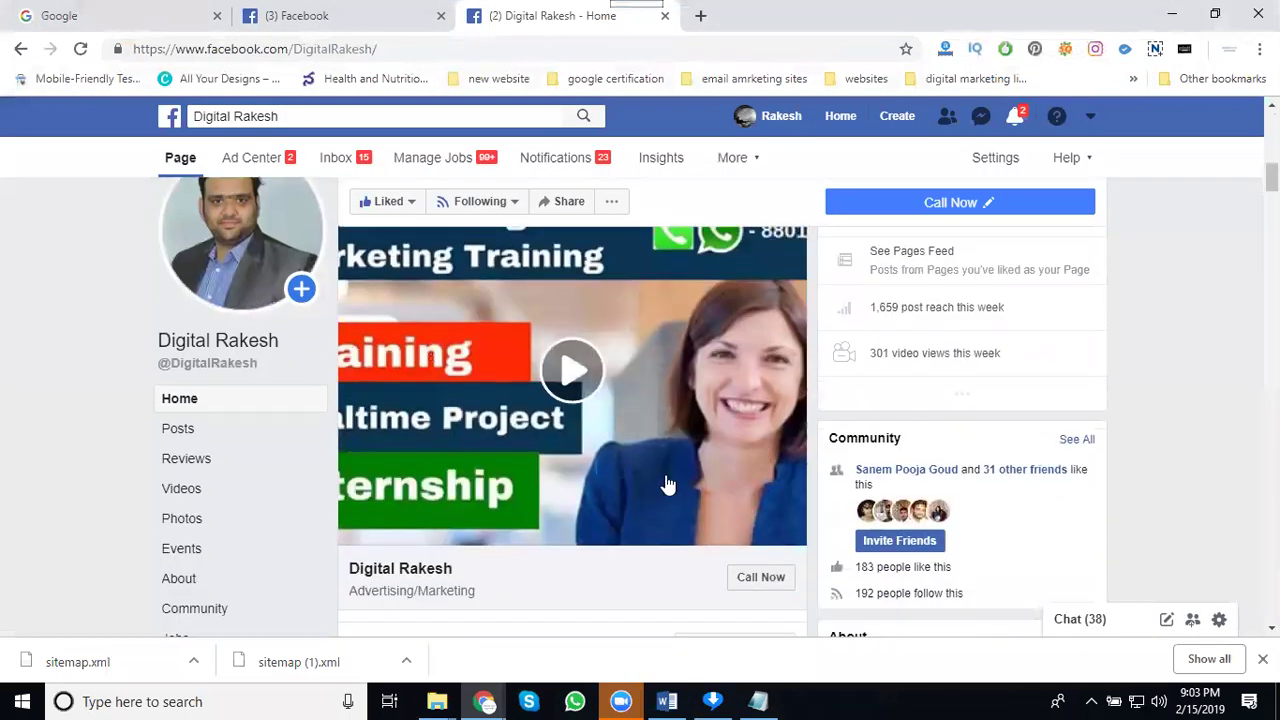
pyautogui.scroll(3, 633, 407)
pyautogui.scroll(1, 633, 407)
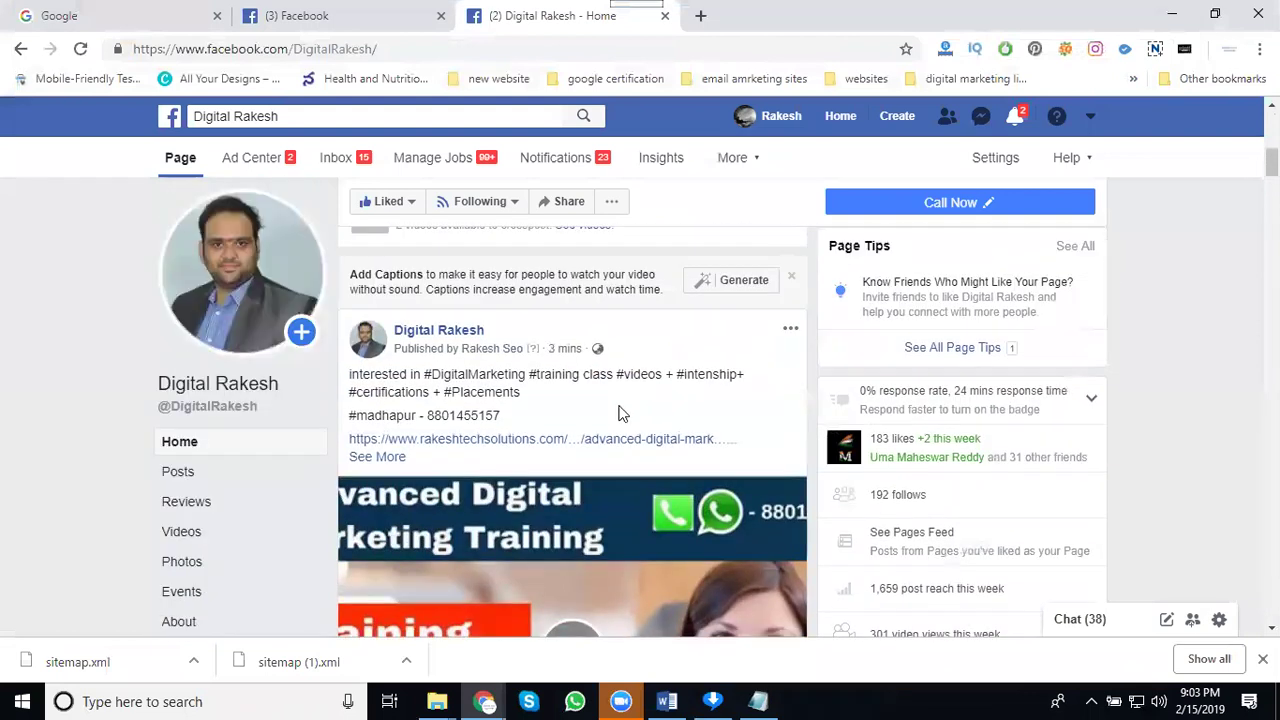
pyautogui.doubleClick(522, 390)
pyautogui.moveTo(410, 385); pyautogui.dragTo(340, 381)
pyautogui.hotkey('ctrl', 'c')
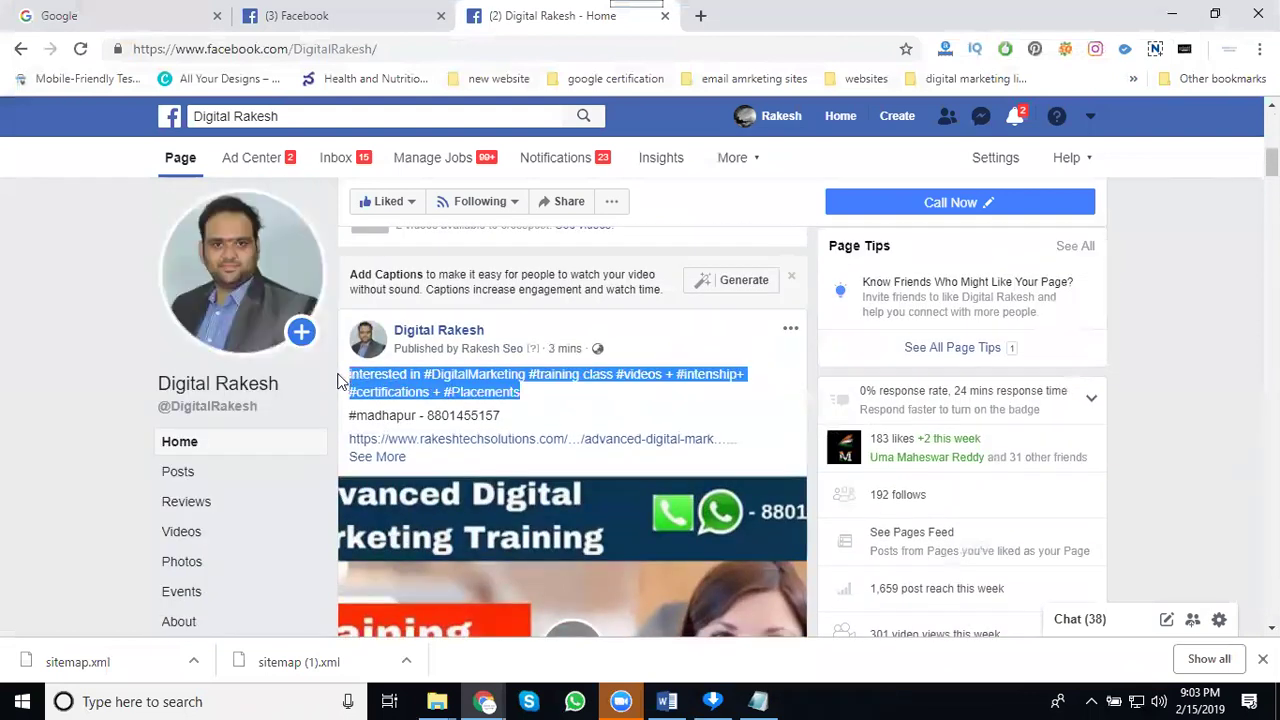
pyautogui.scroll(-3, 600, 400)
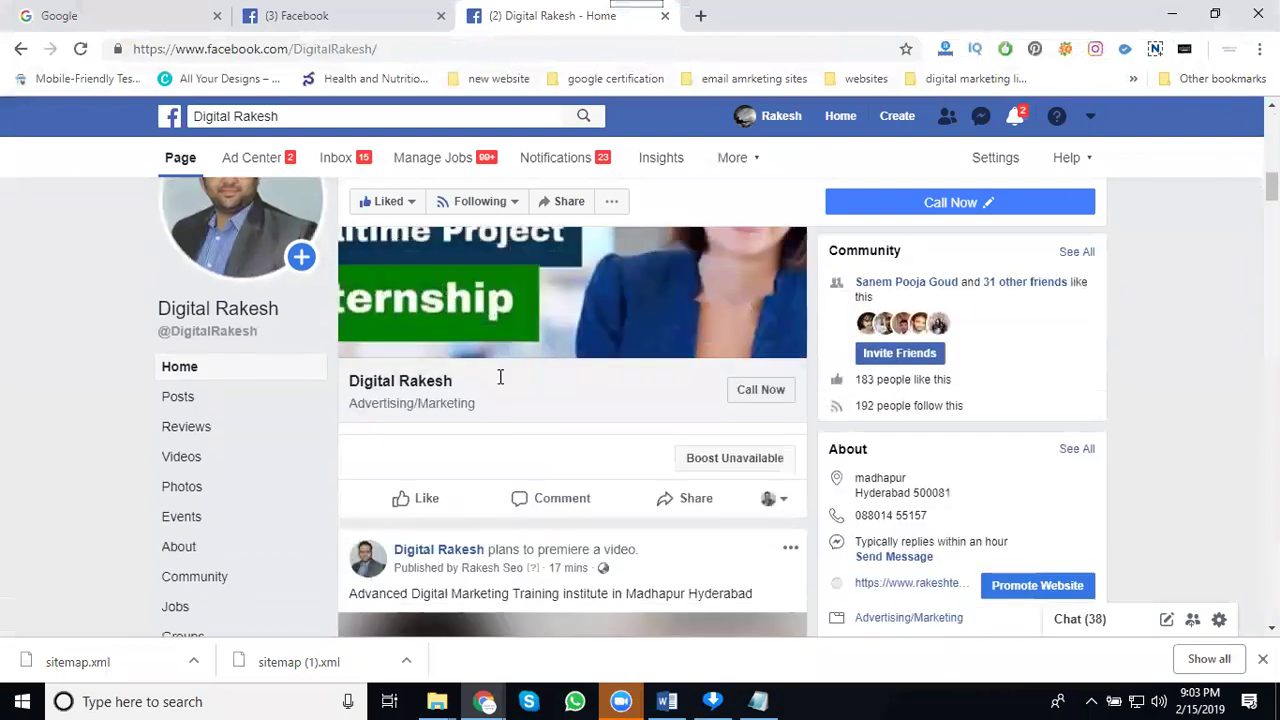
pyautogui.click(690, 410)
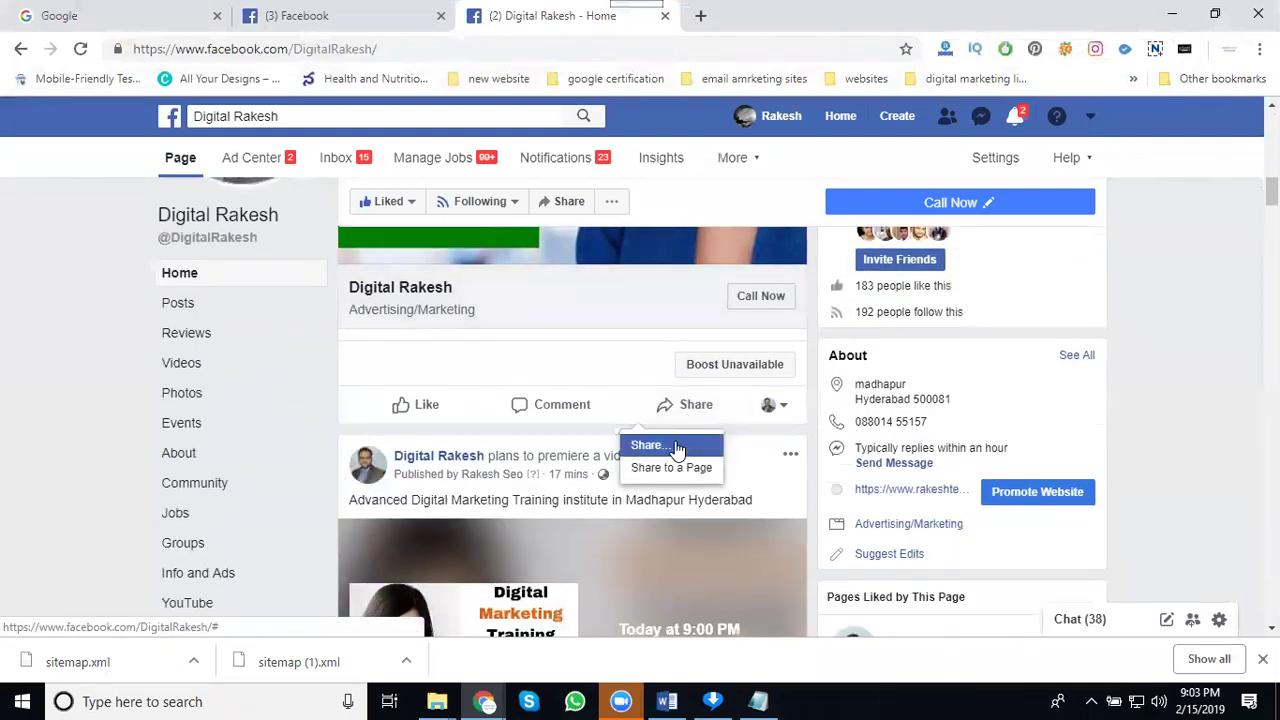
# Share the video post to a friend's timeline, found by name, with the pasted hashtag caption
pyautogui.click(675, 447)
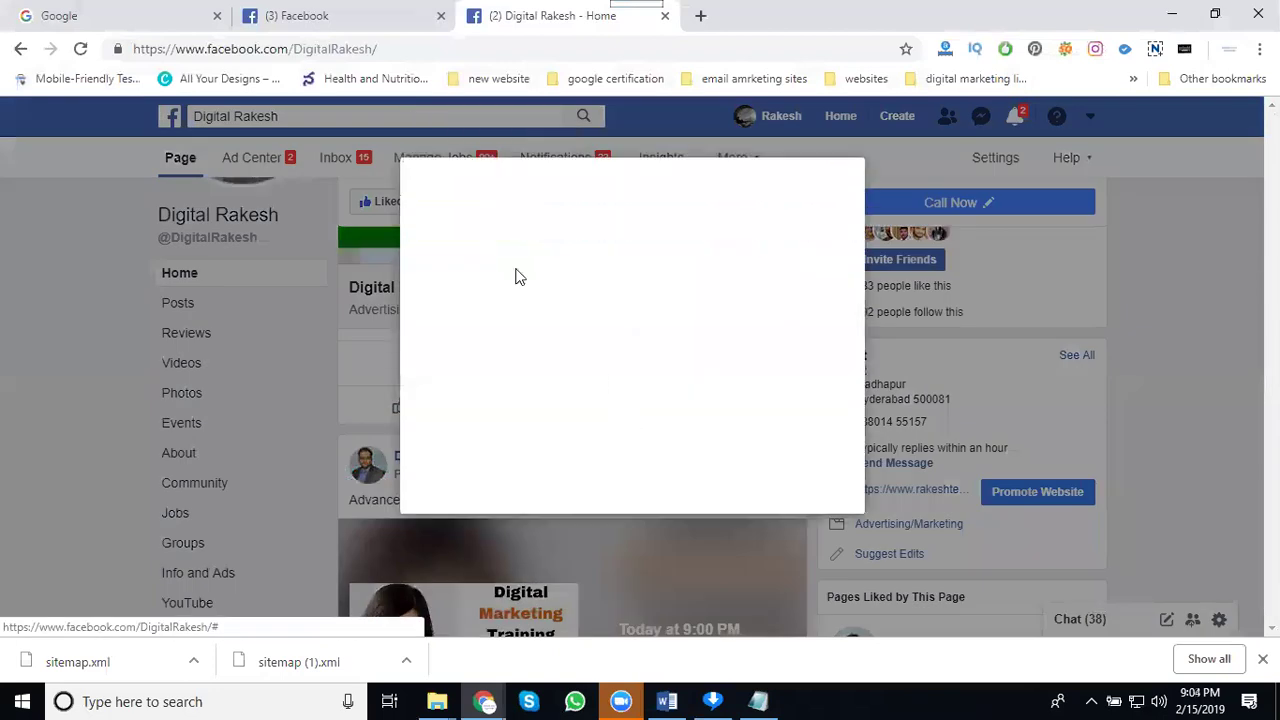
pyautogui.click(494, 174)
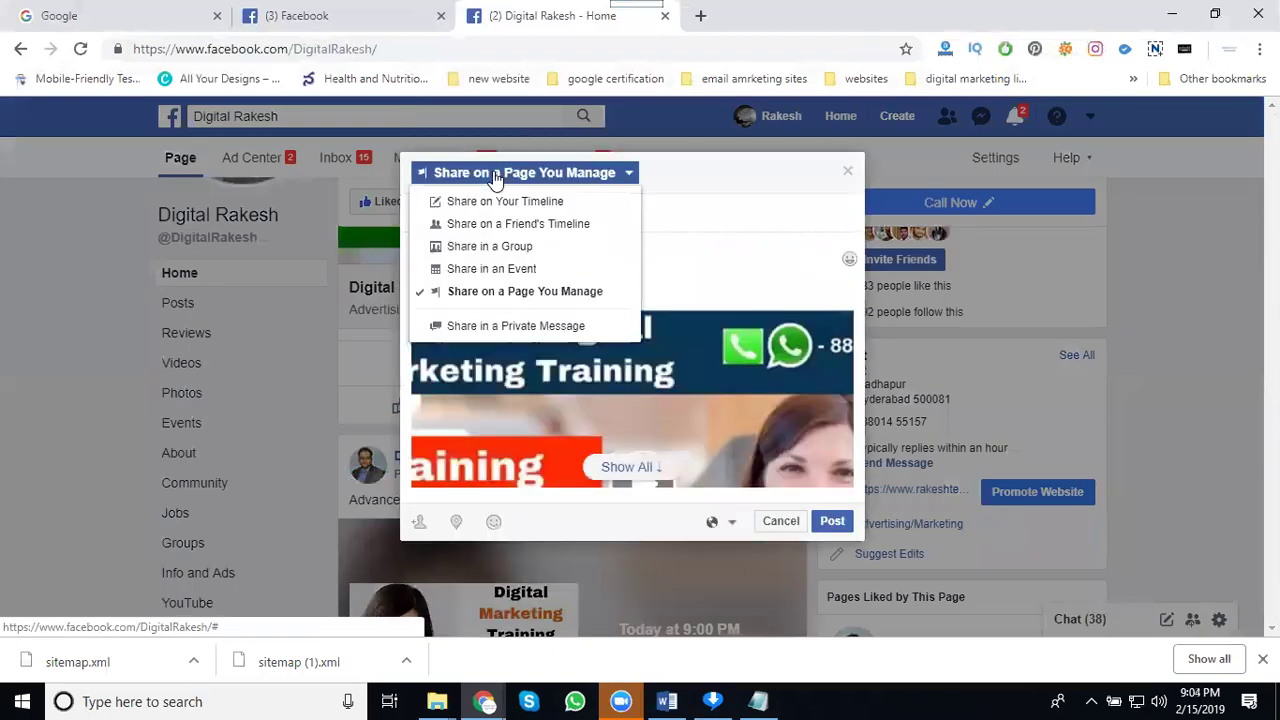
pyautogui.click(504, 232)
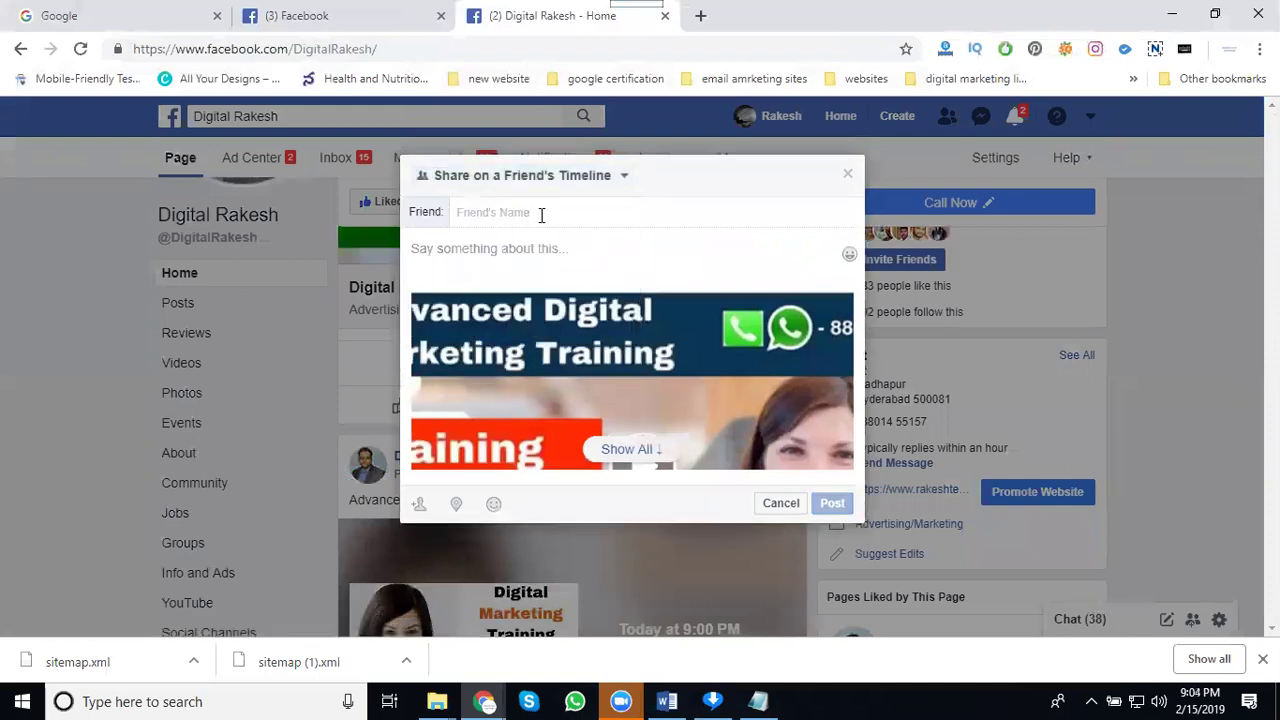
pyautogui.write('rajesh')
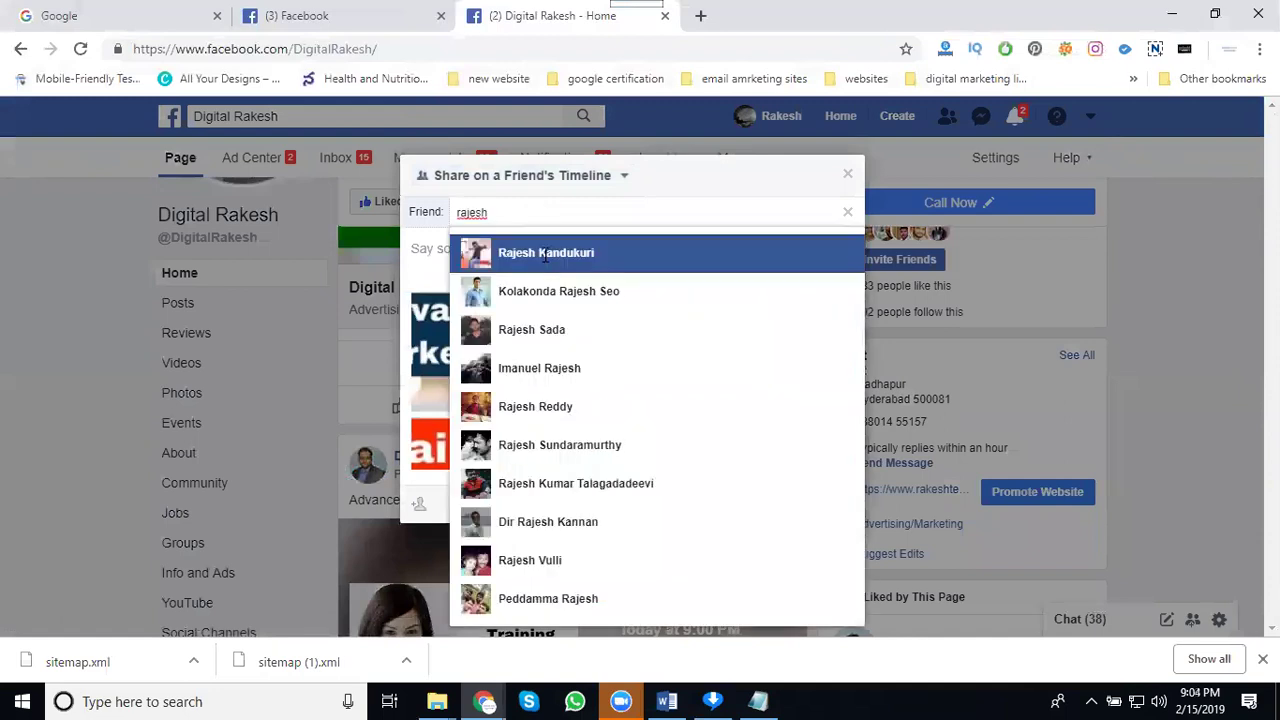
pyautogui.click(546, 256)
pyautogui.hotkey('ctrl', 'v')
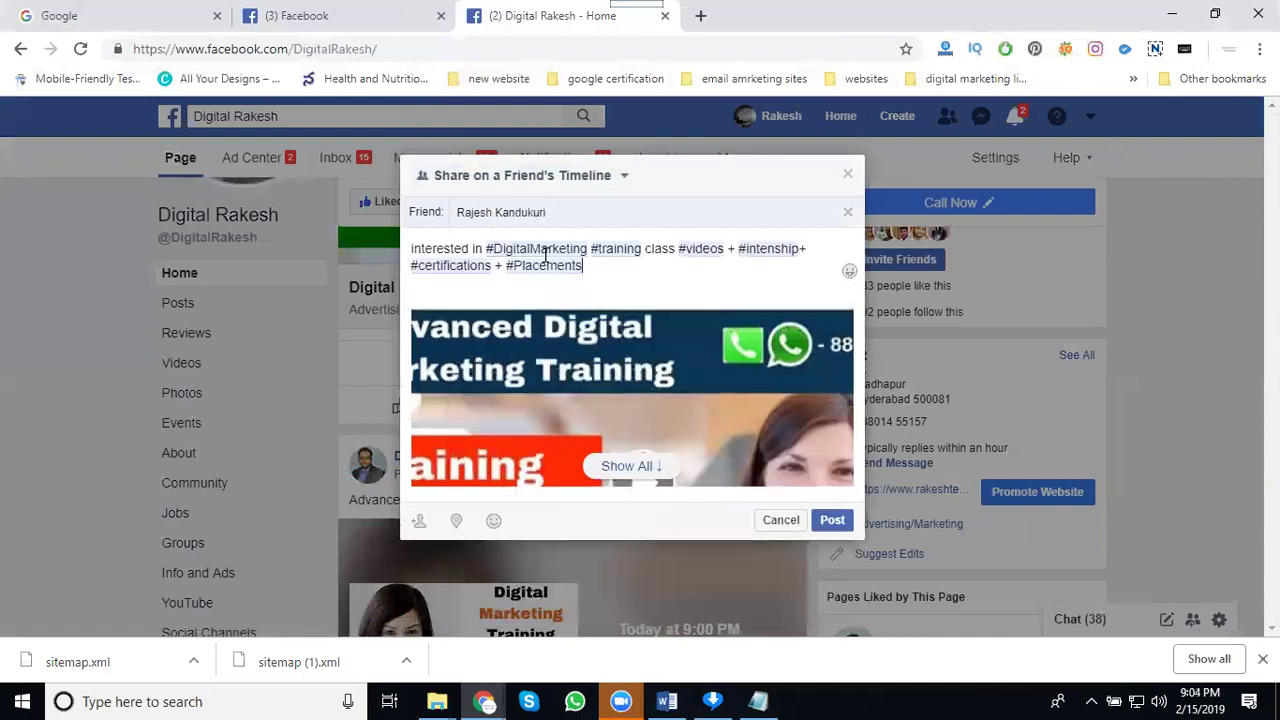
pyautogui.click(832, 524)
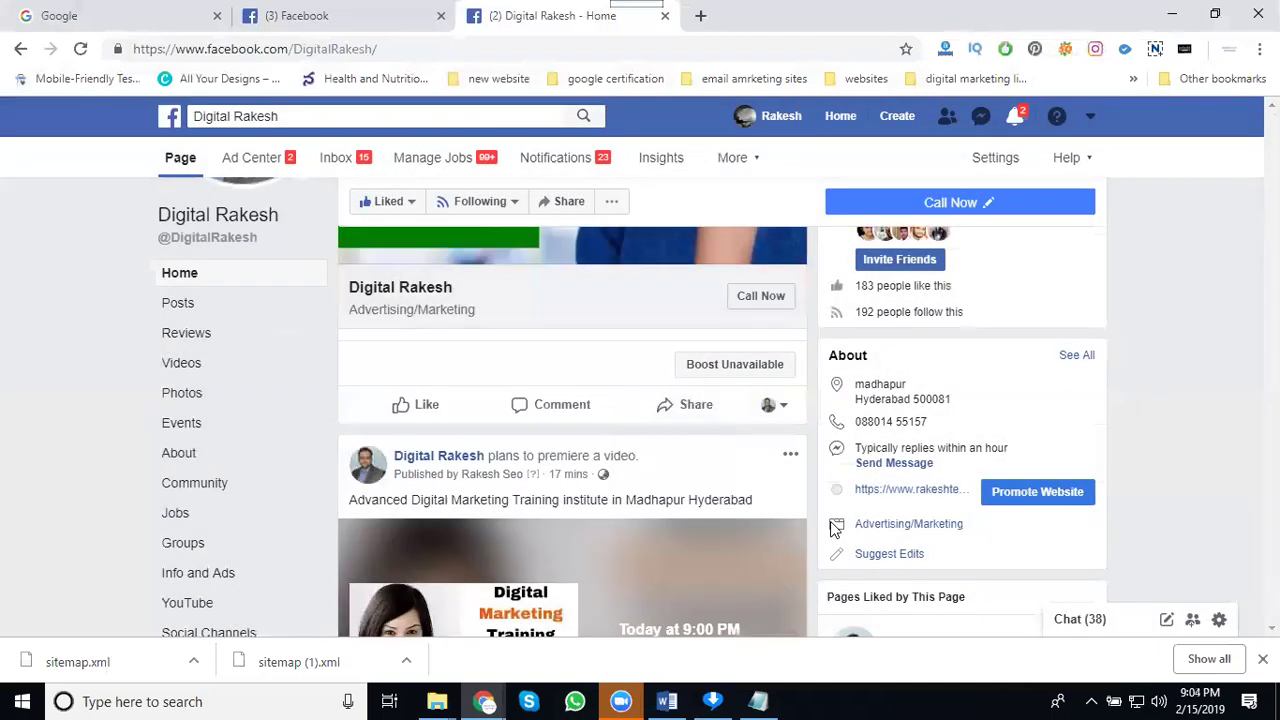
# Share the video post to the Digital Marketing trainings page with the pasted hashtag caption
pyautogui.click(668, 406)
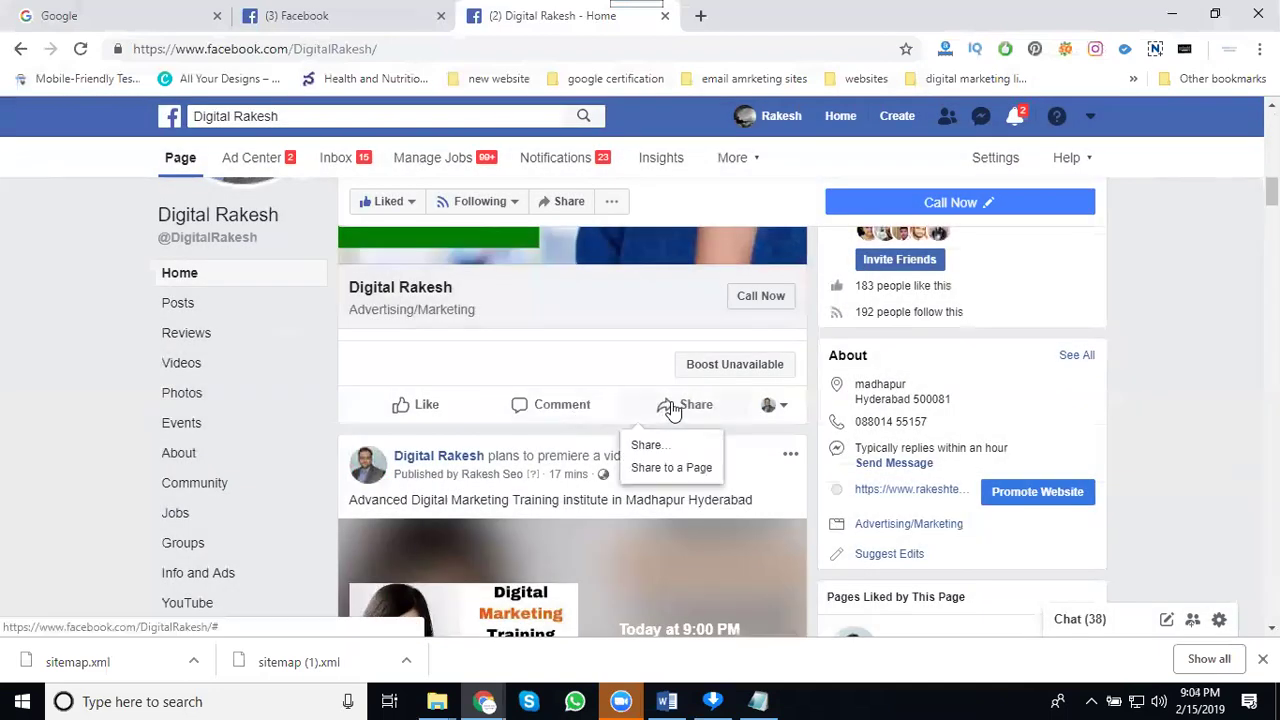
pyautogui.click(673, 449)
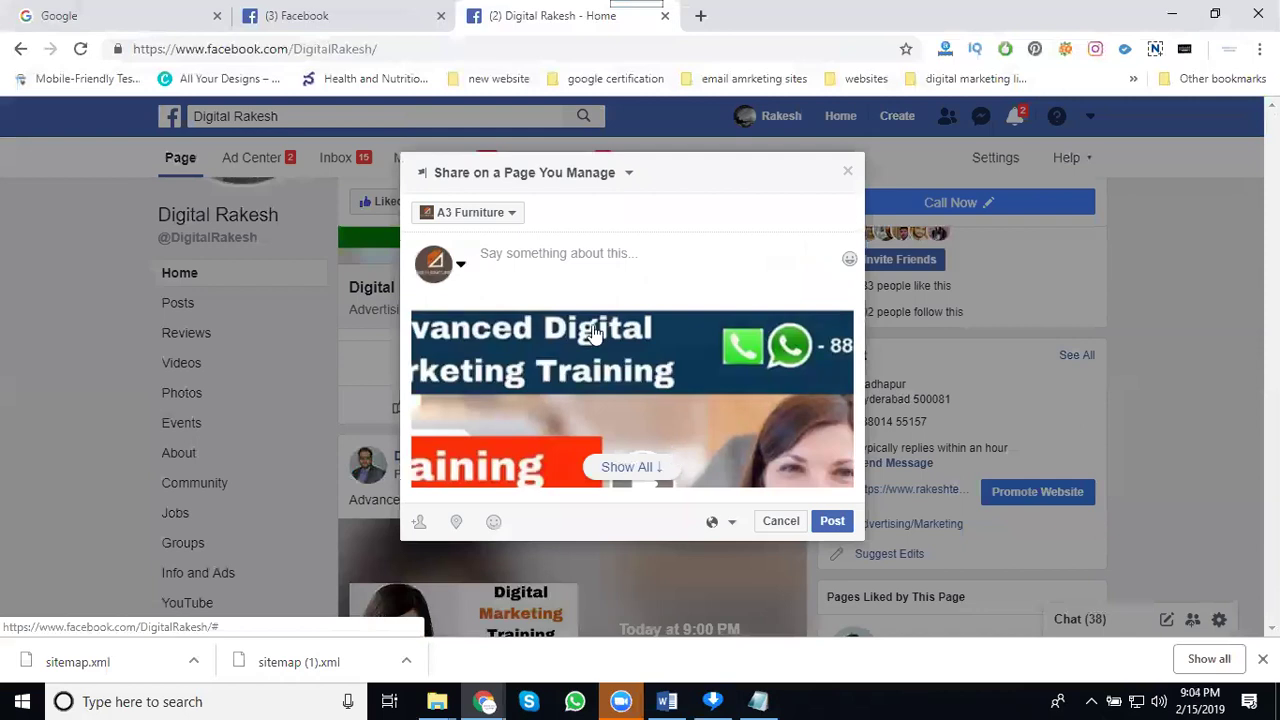
pyautogui.click(507, 222)
pyautogui.scroll(-5, 510, 290)
pyautogui.scroll(-3, 511, 287)
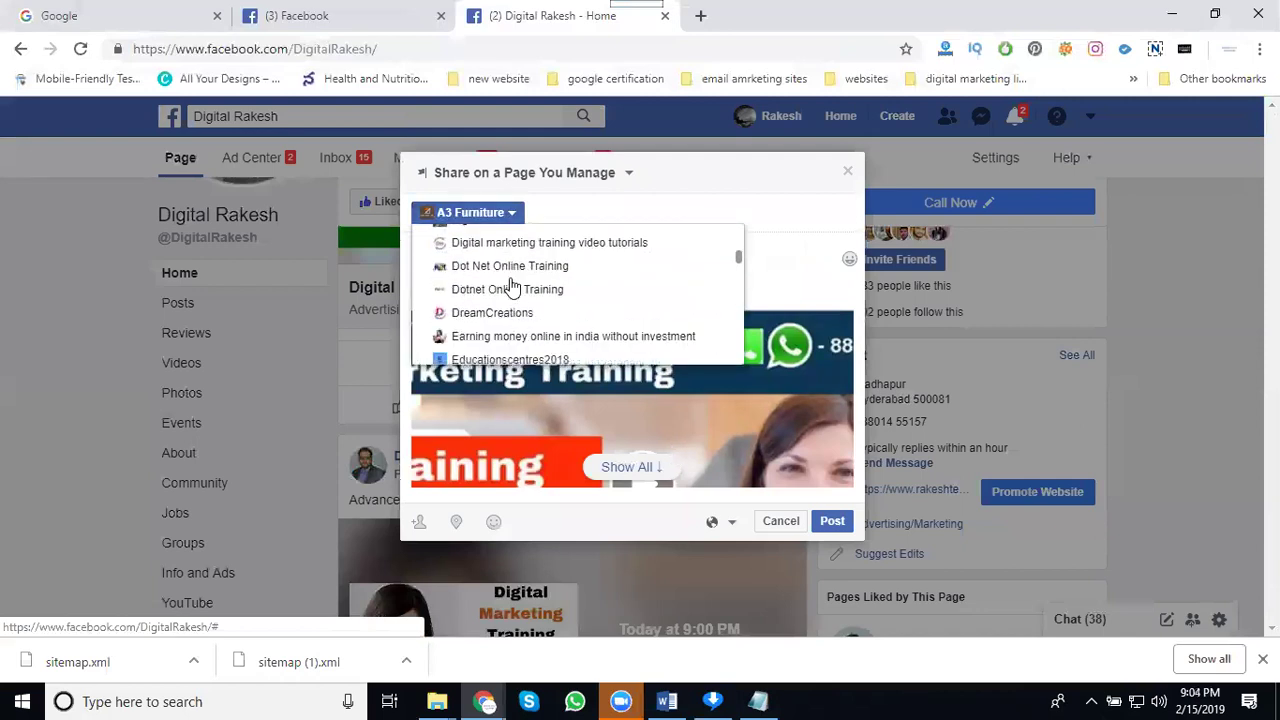
pyautogui.scroll(-1, 511, 287)
pyautogui.scroll(3, 511, 287)
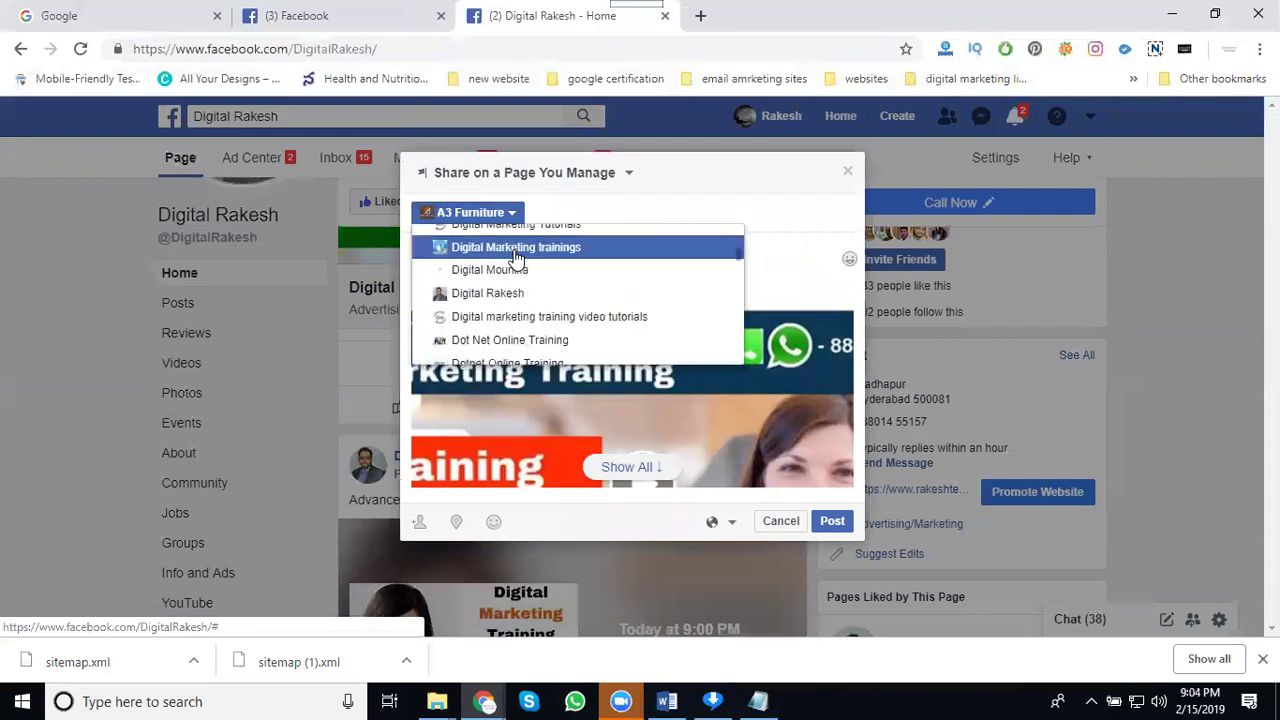
pyautogui.click(514, 247)
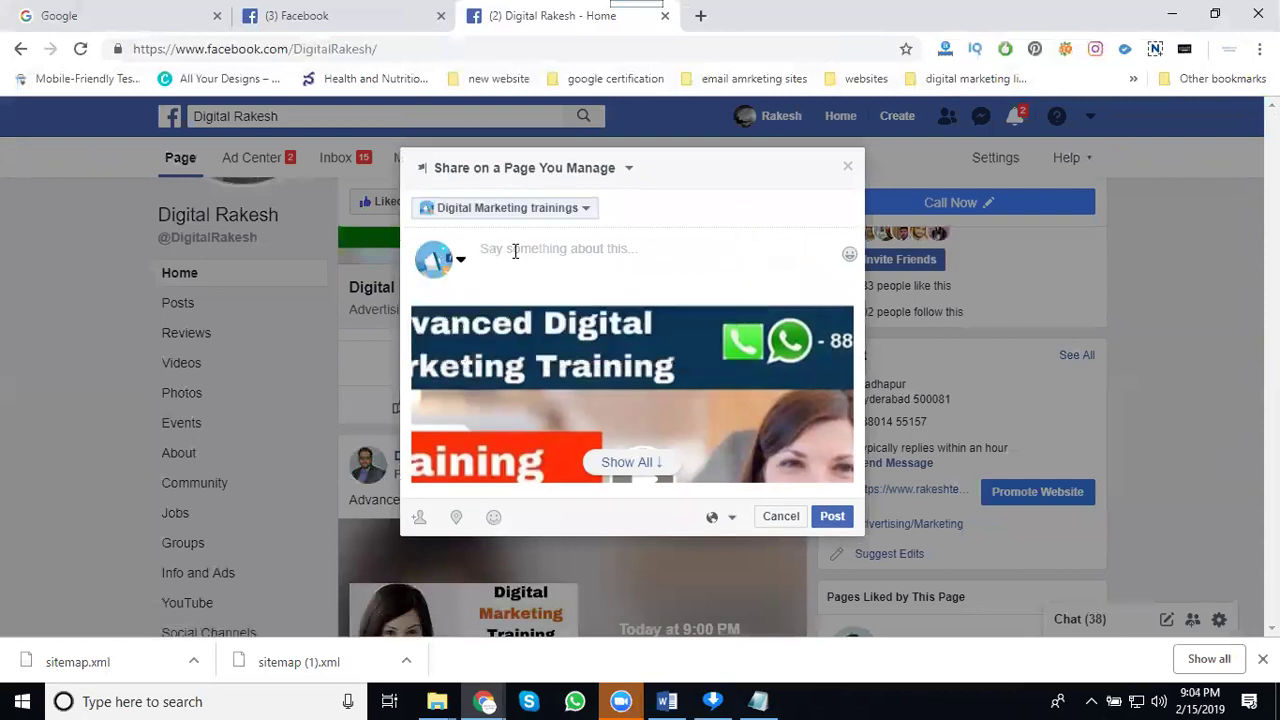
pyautogui.write('interested in #DigitalMarketing #training class #videos + #intenship+ #certifications + #Placements')
pyautogui.click(828, 524)
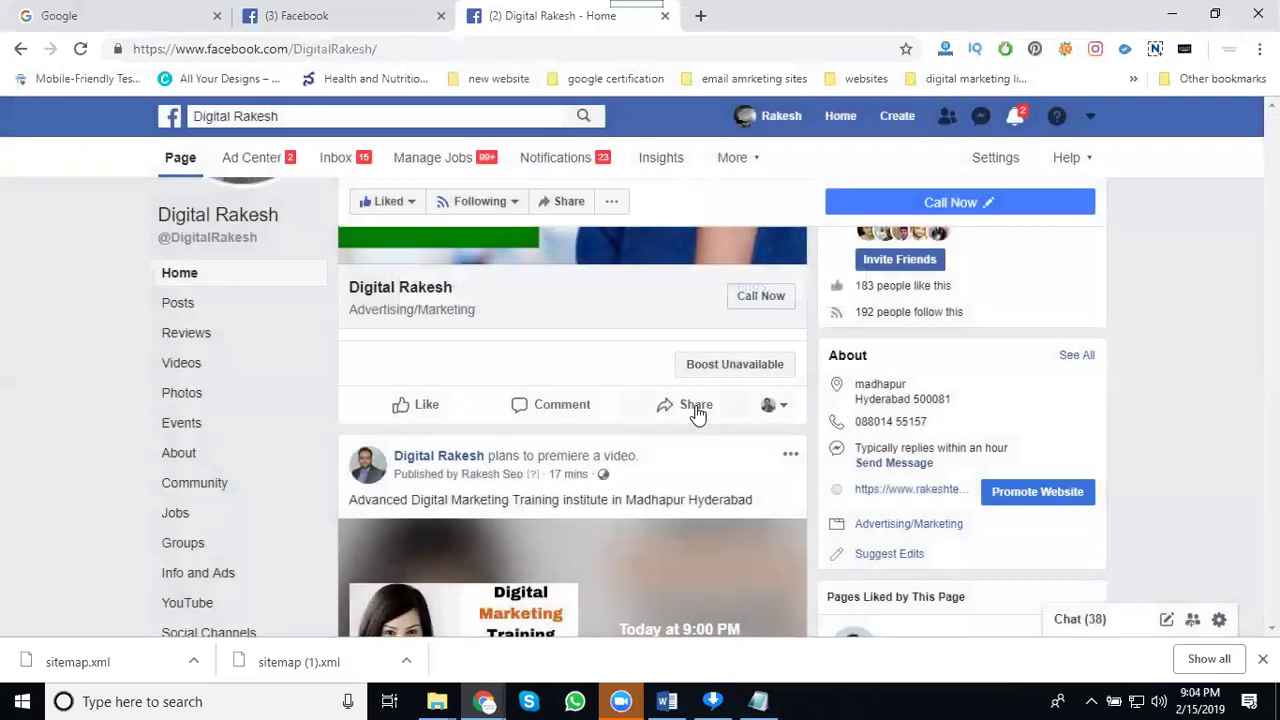
# Start a group share and pick 'Digital Marketing Training Tutorials And Jobs' by searching 'digit'
pyautogui.click(696, 406)
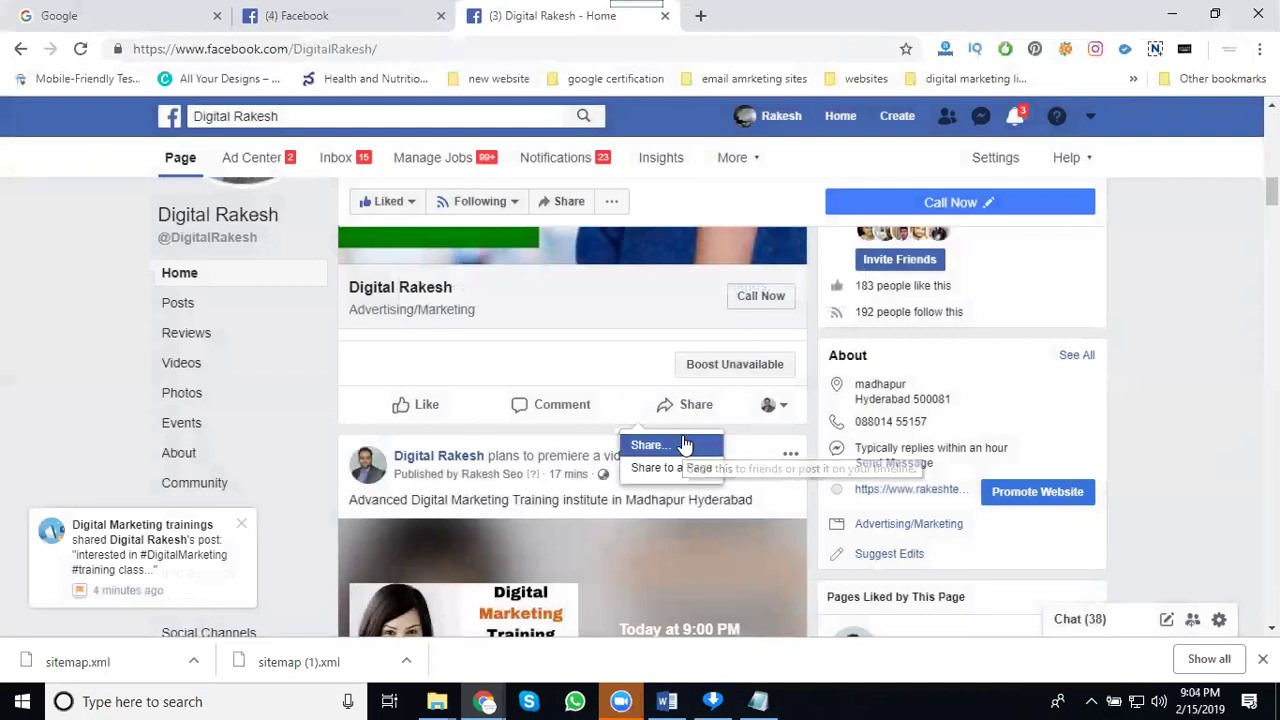
pyautogui.click(684, 444)
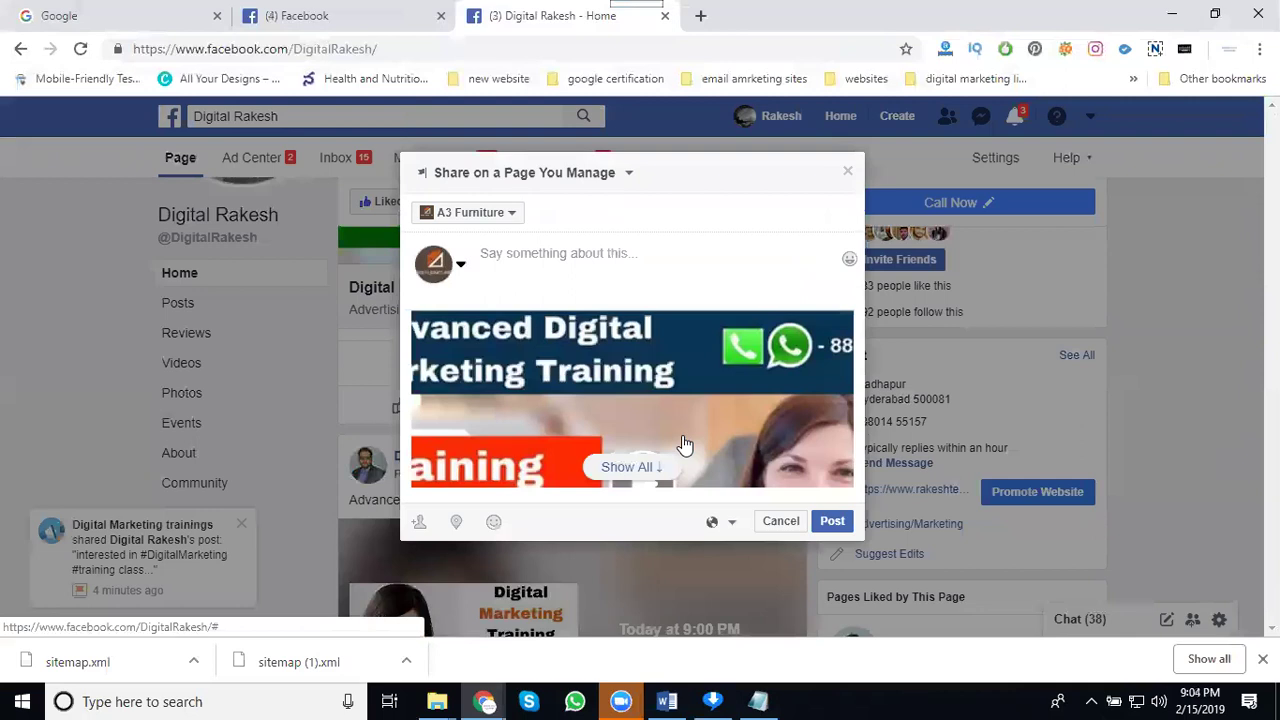
pyautogui.click(530, 176)
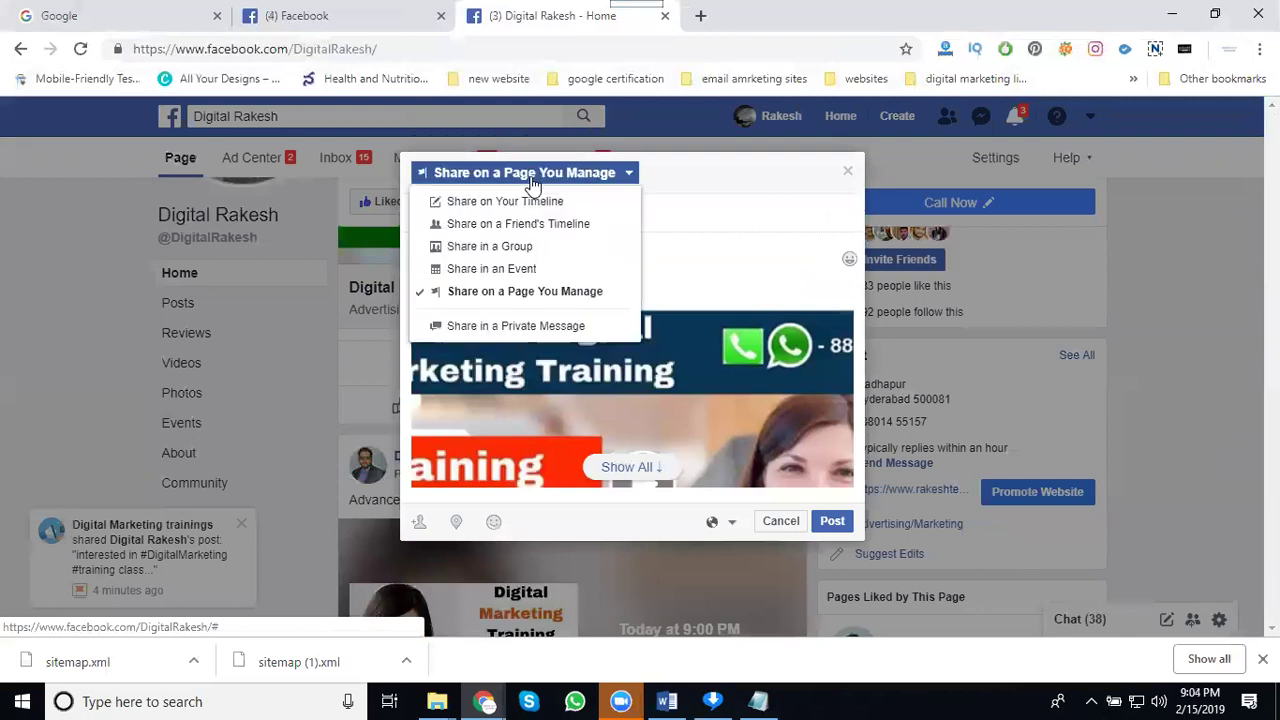
pyautogui.click(524, 250)
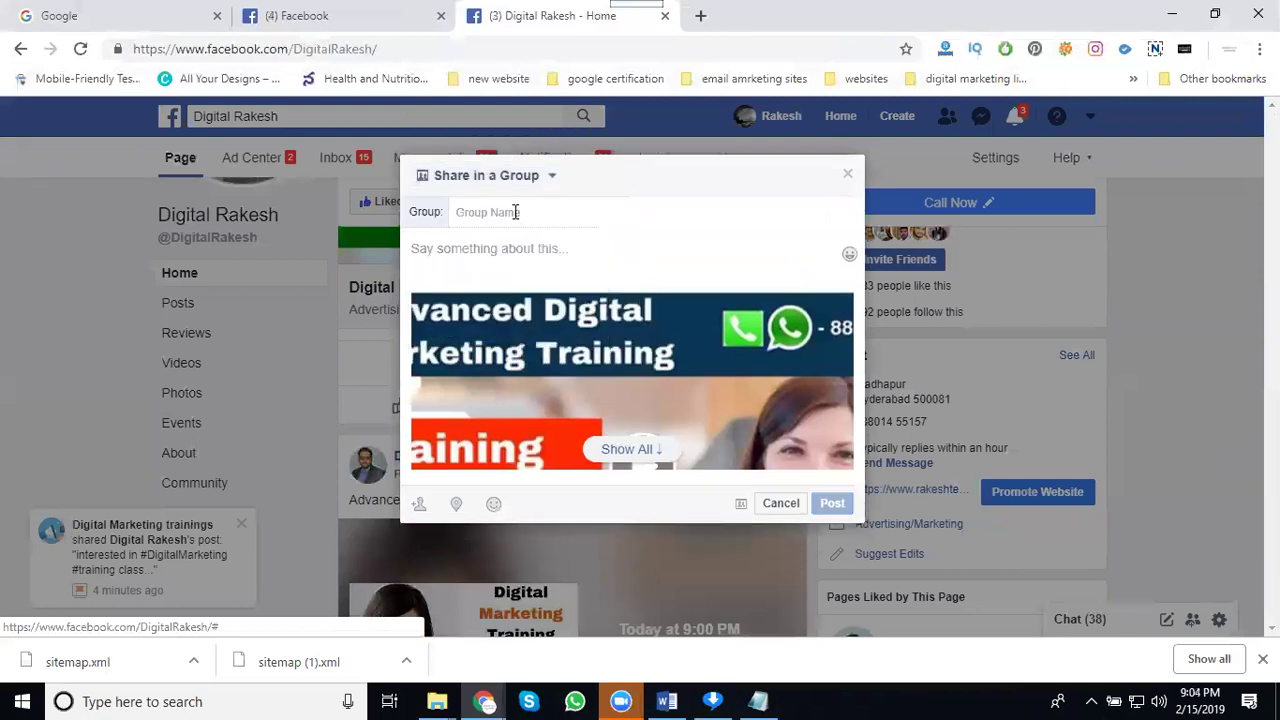
pyautogui.click(515, 212)
pyautogui.write('digit')
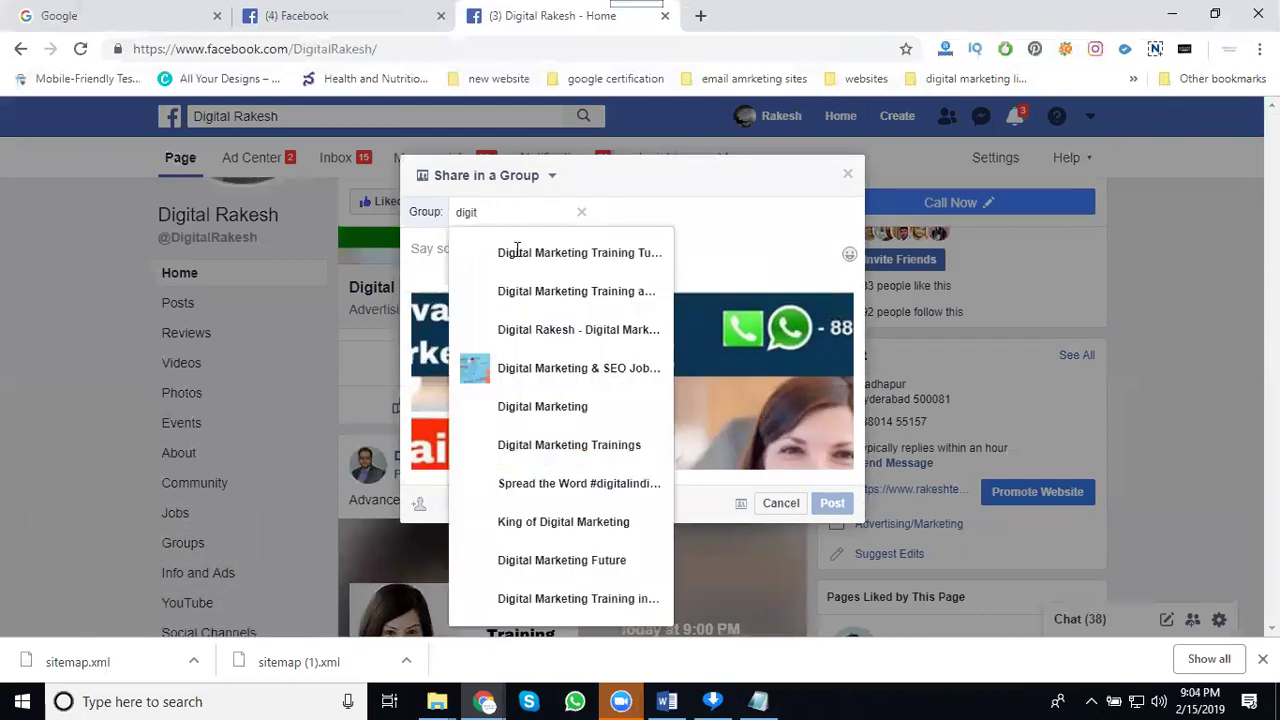
pyautogui.click(517, 268)
# Paste the hashtag caption as the message and post the share to the group
pyautogui.click(517, 251)
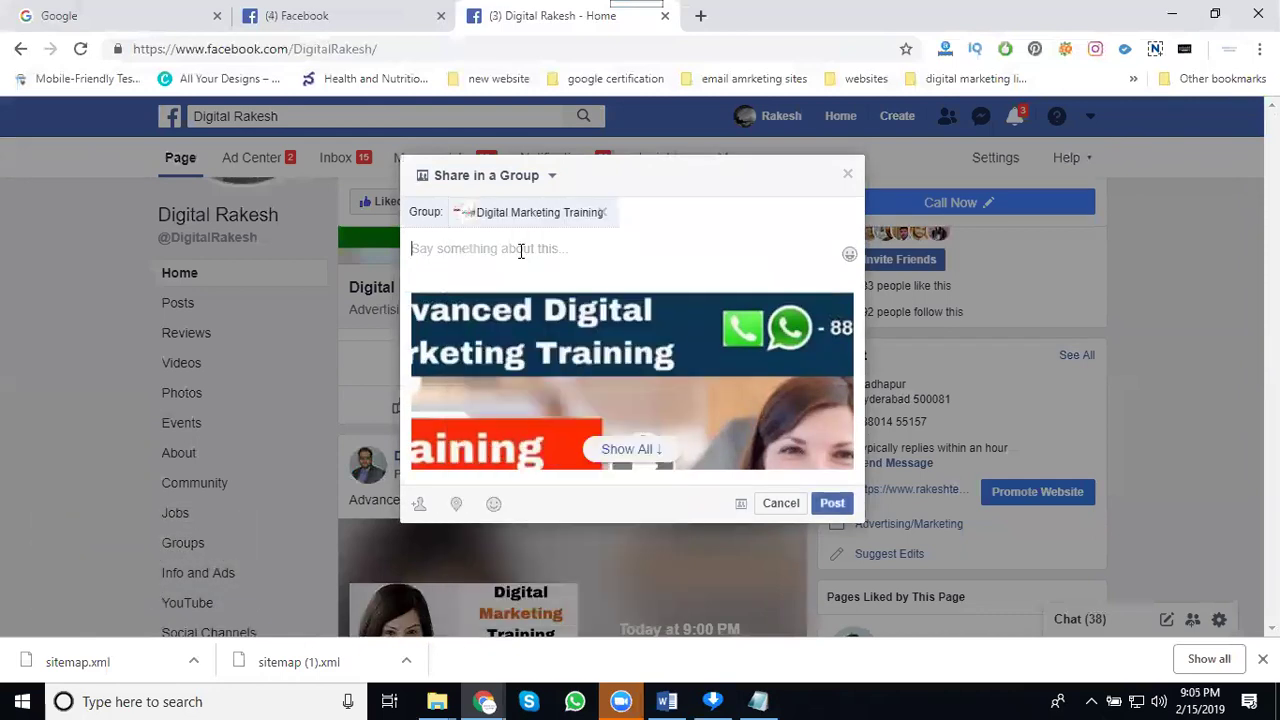
pyautogui.write('interested in #DigitalMarketing #training class #videos + #intenship+ #certifications + #Placements')
pyautogui.click(834, 519)
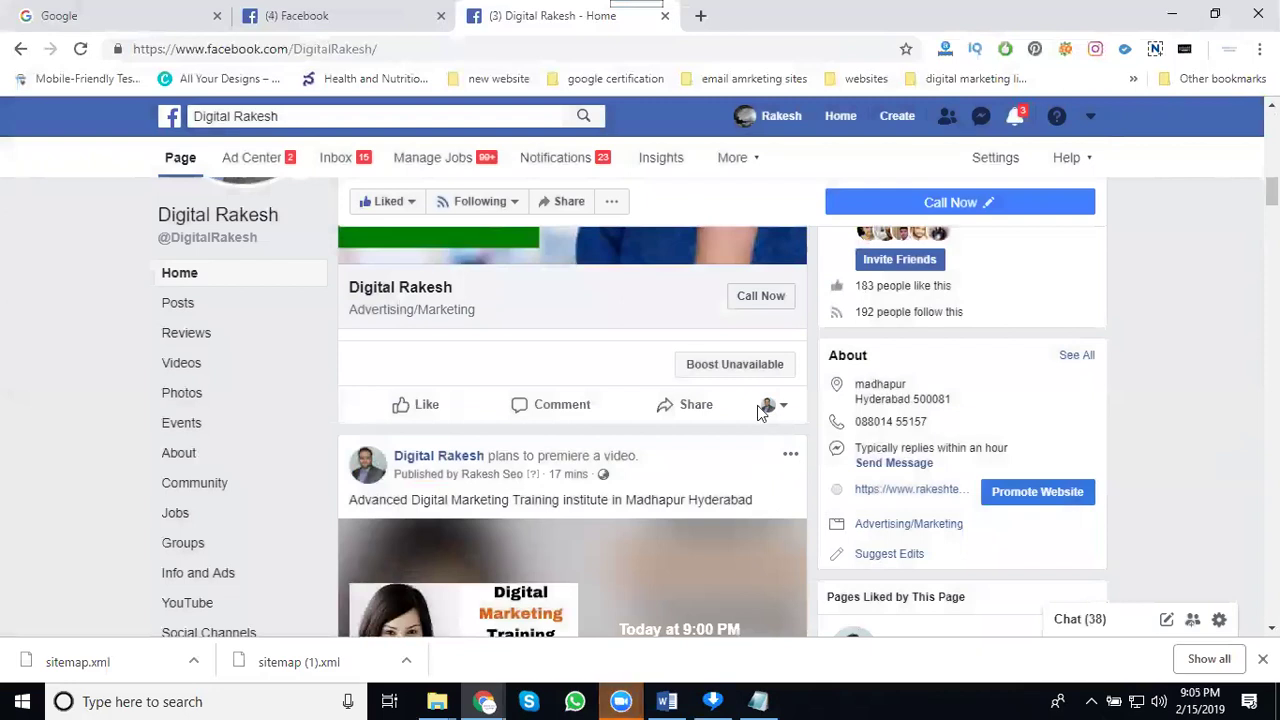
# Start a new share of the video post and expand its share-destination dropdown
pyautogui.click(700, 404)
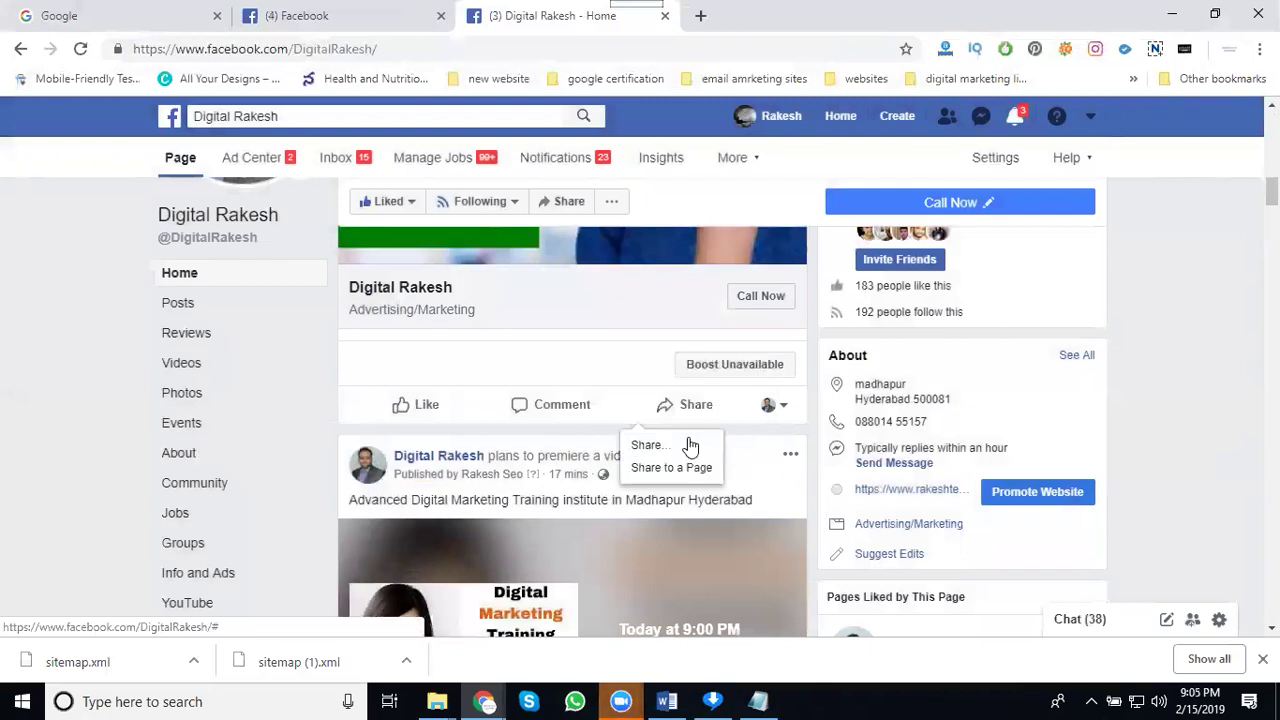
pyautogui.click(688, 445)
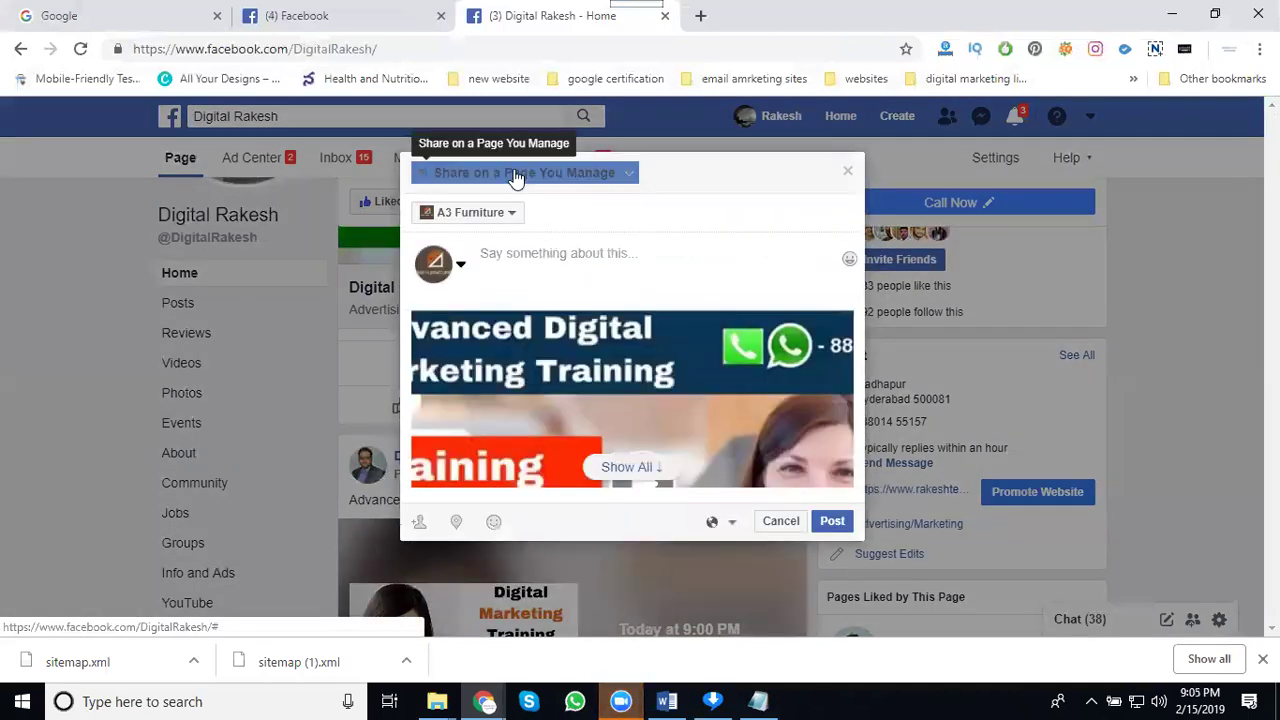
pyautogui.click(520, 173)
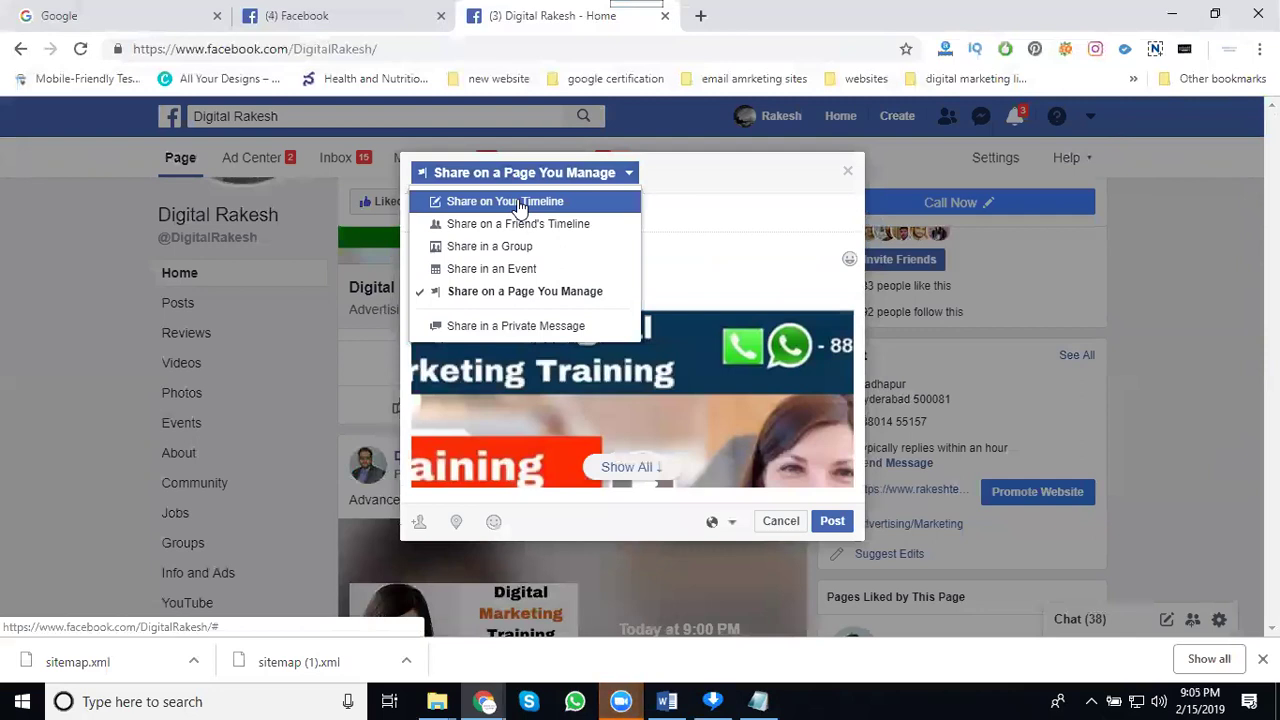